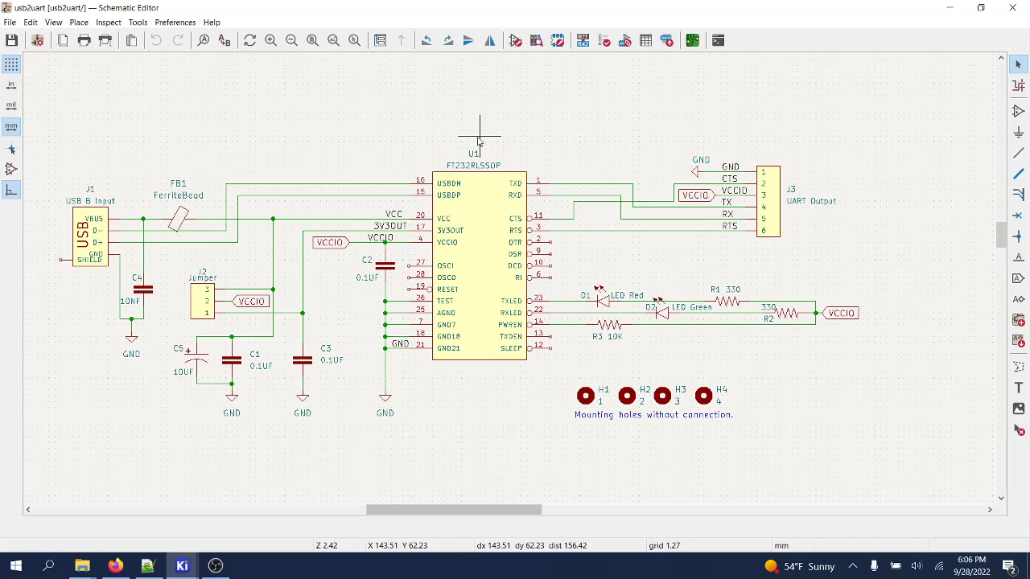
- Open the usb2uart board in the PCB Editor from the schematic toolbar
{"action": "left_click", "coordinate": [696, 42]}
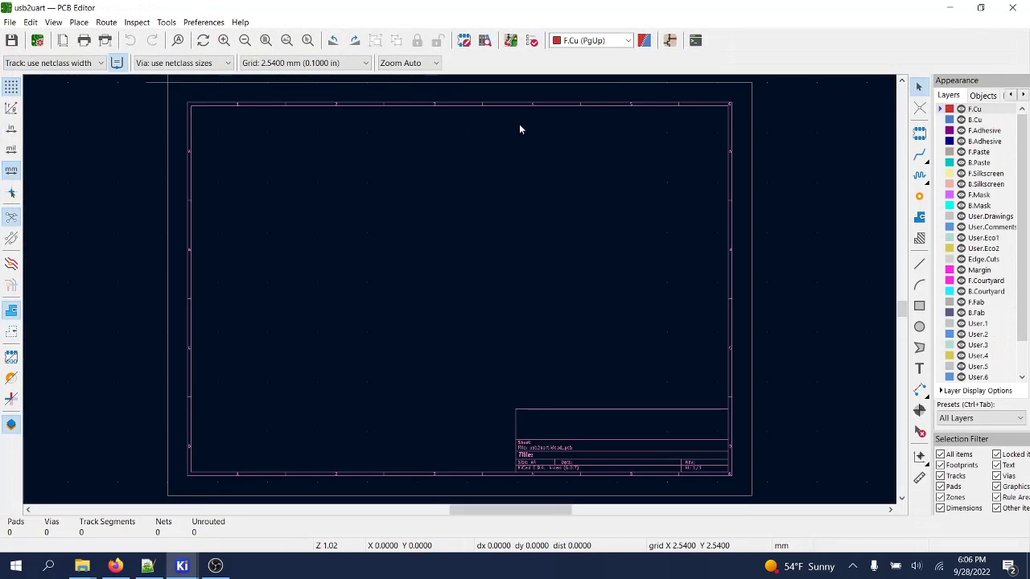
- Set USLetter paper and fill the title block: today's date, revision 2.0, 'USB to UART Converter', company name
{"action": "left_click", "coordinate": [10, 22]}
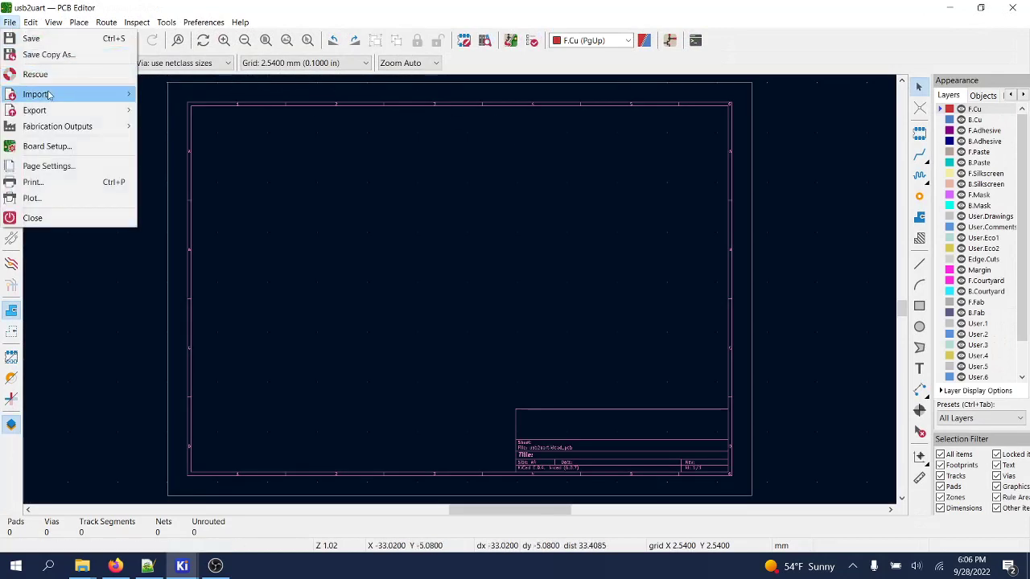
{"action": "left_click", "coordinate": [58, 166]}
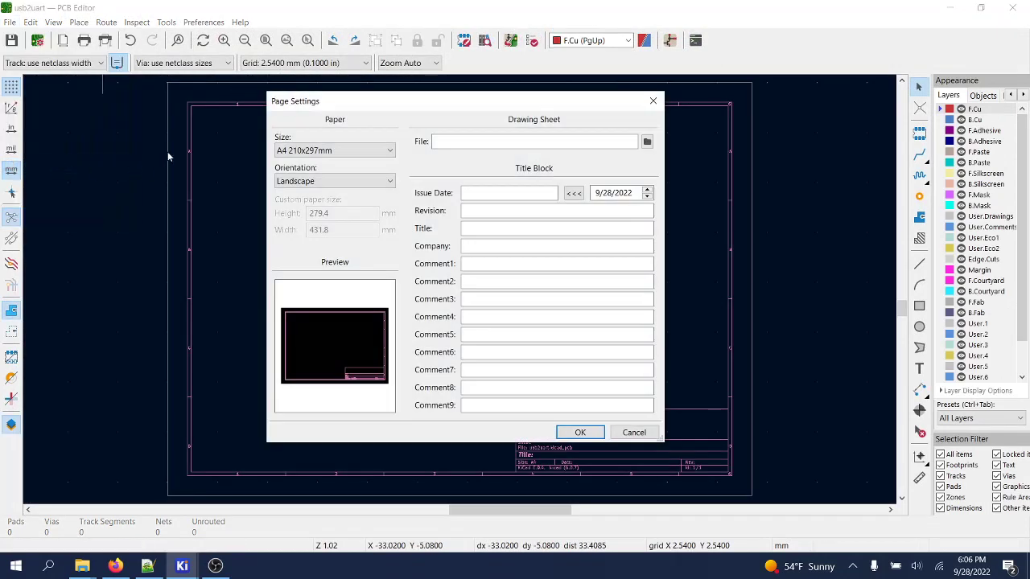
{"action": "left_click", "coordinate": [335, 151]}
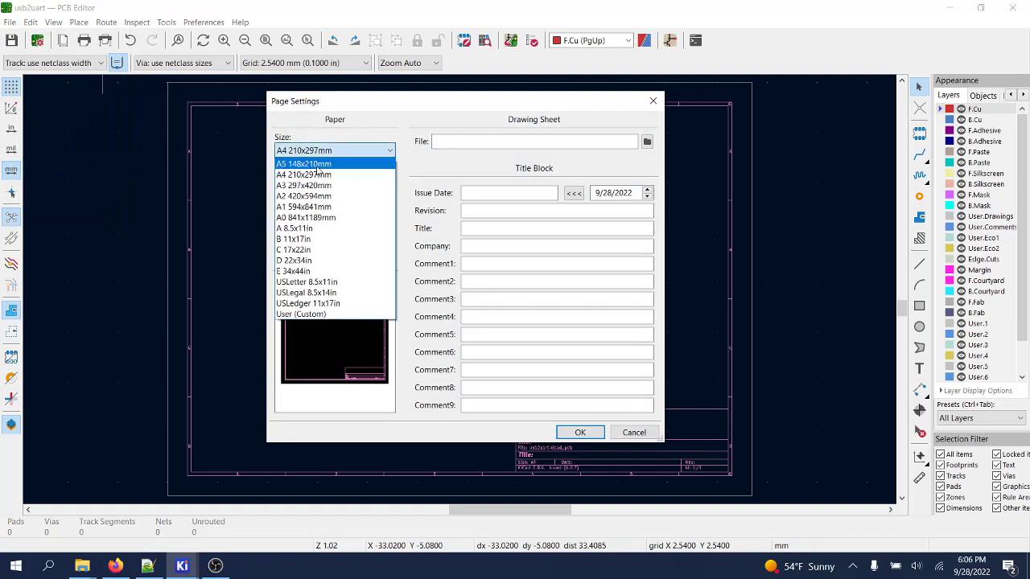
{"action": "left_click", "coordinate": [322, 283]}
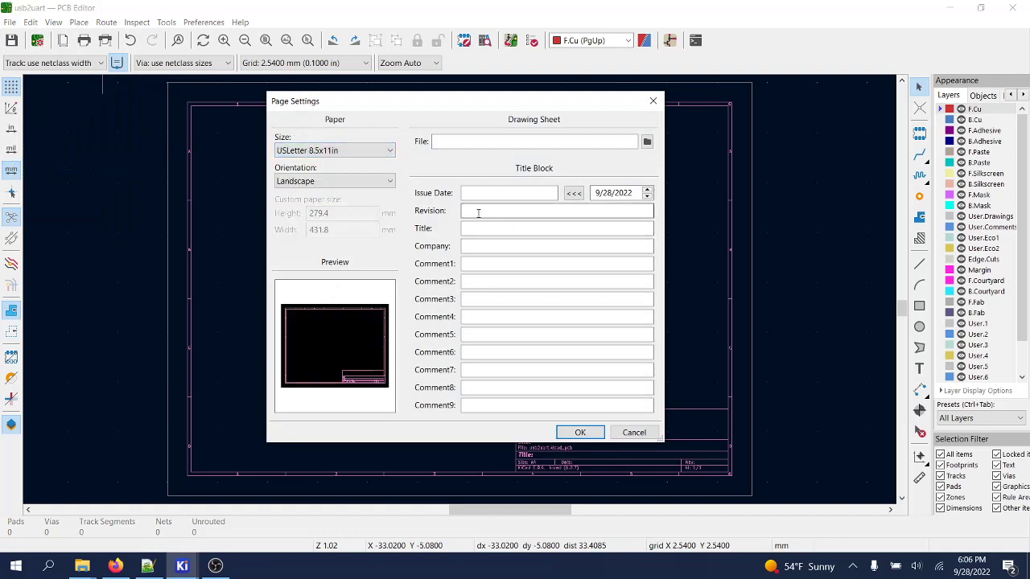
{"action": "left_click", "coordinate": [573, 193]}
{"action": "left_click", "coordinate": [512, 208]}
{"action": "type", "text": "2.0"}
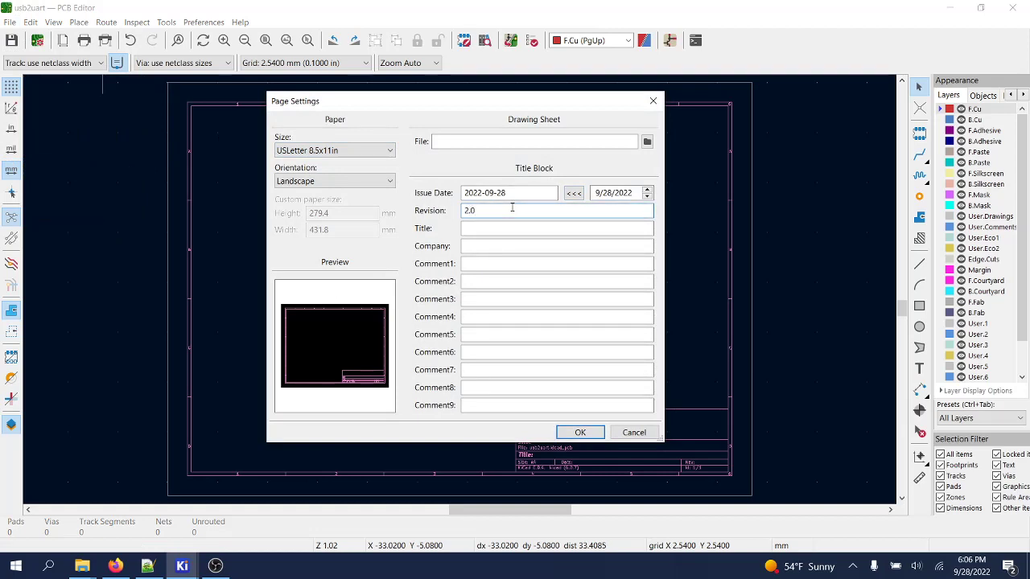
{"action": "left_click", "coordinate": [510, 232]}
{"action": "type", "text": "USB to UART Converter"}
{"action": "left_click", "coordinate": [507, 246]}
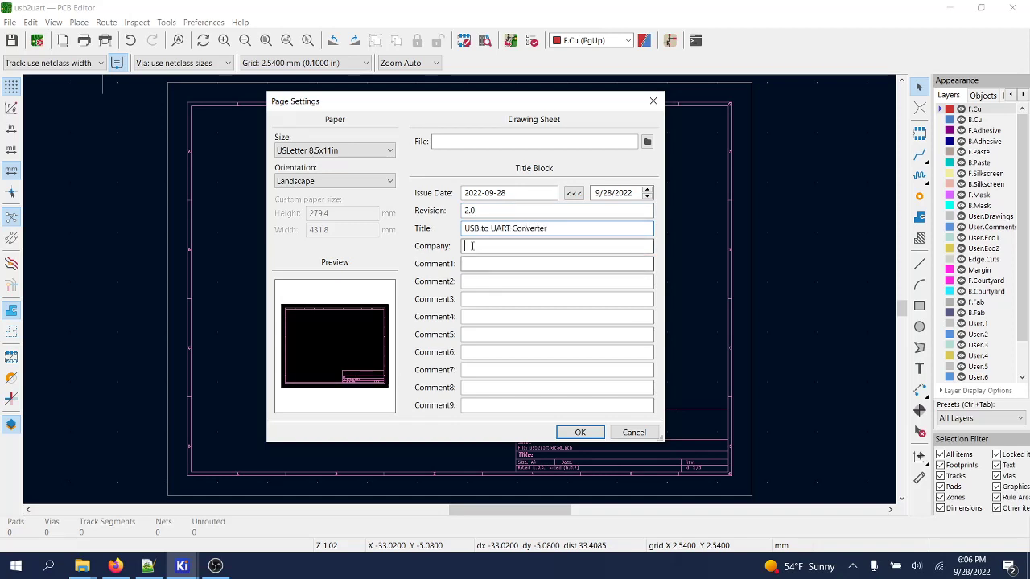
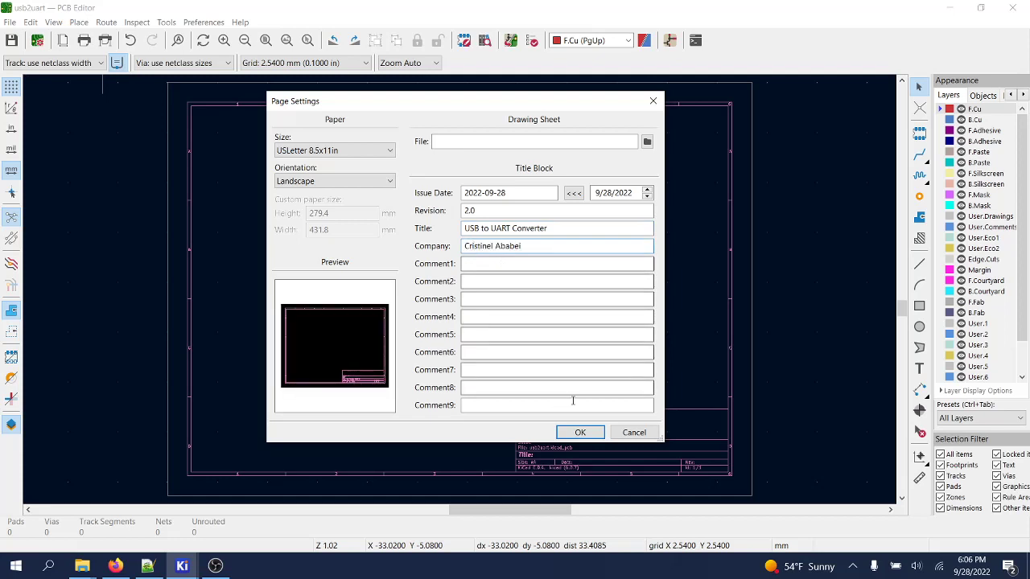
{"action": "left_click", "coordinate": [577, 432]}
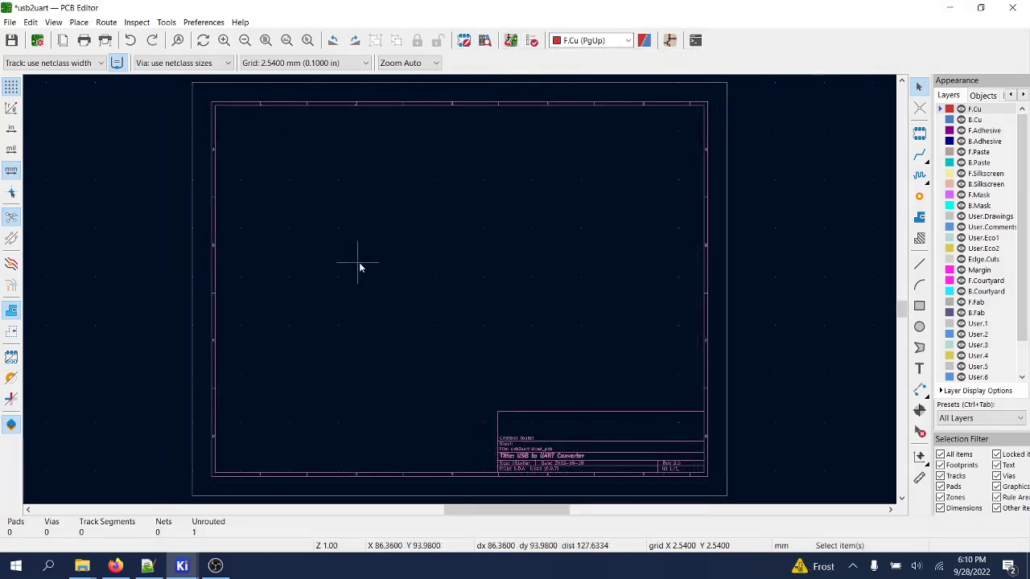
- Import usb2uart.net through File > Import > Netlist and add its 19 footprints to the board
{"action": "left_click", "coordinate": [508, 43]}
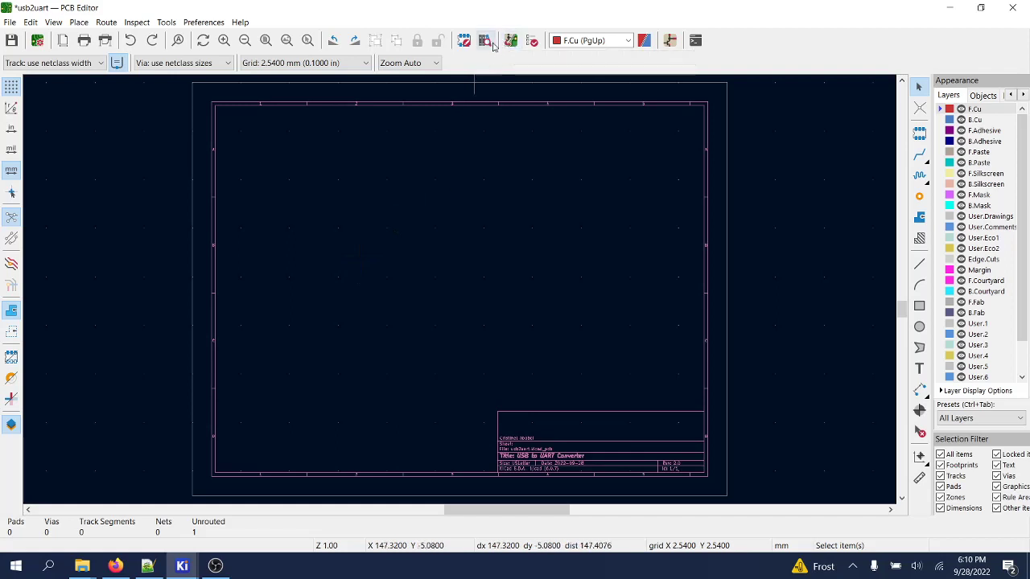
{"action": "left_click", "coordinate": [10, 21]}
{"action": "mouse_move", "coordinate": [45, 95]}
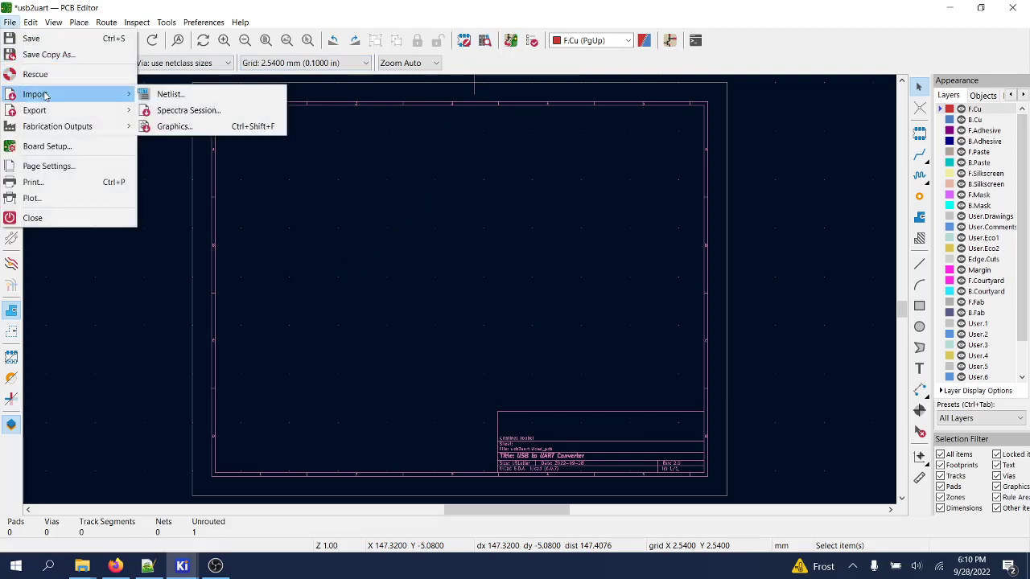
{"action": "left_click", "coordinate": [167, 94]}
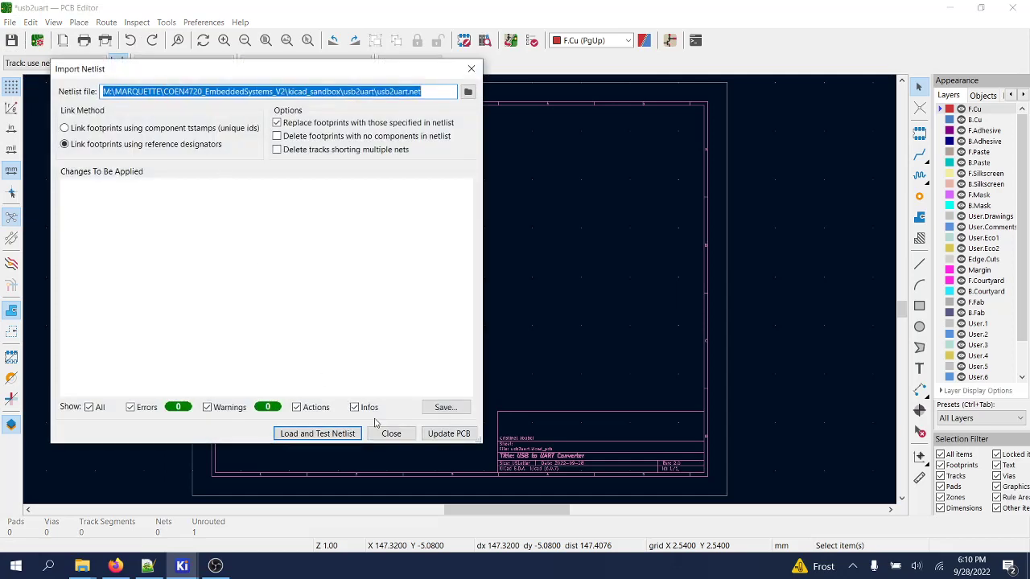
{"action": "left_click", "coordinate": [326, 437]}
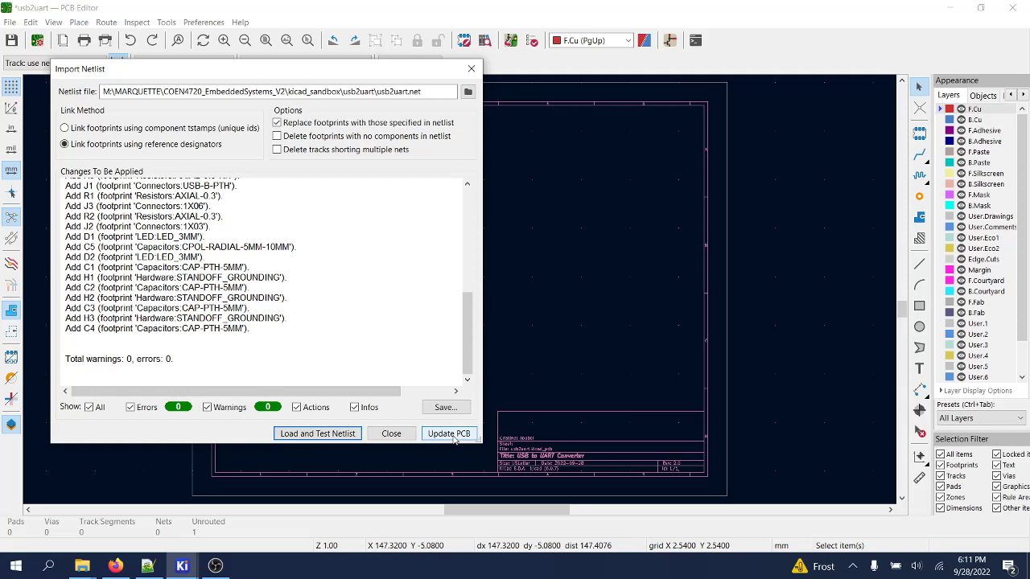
{"action": "left_click", "coordinate": [451, 435]}
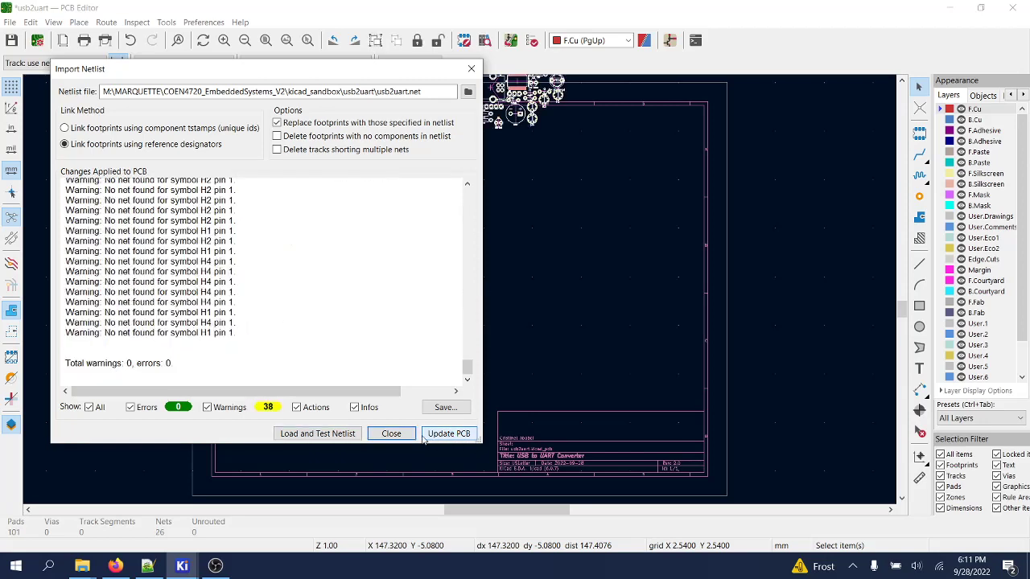
{"action": "left_click", "coordinate": [392, 434]}
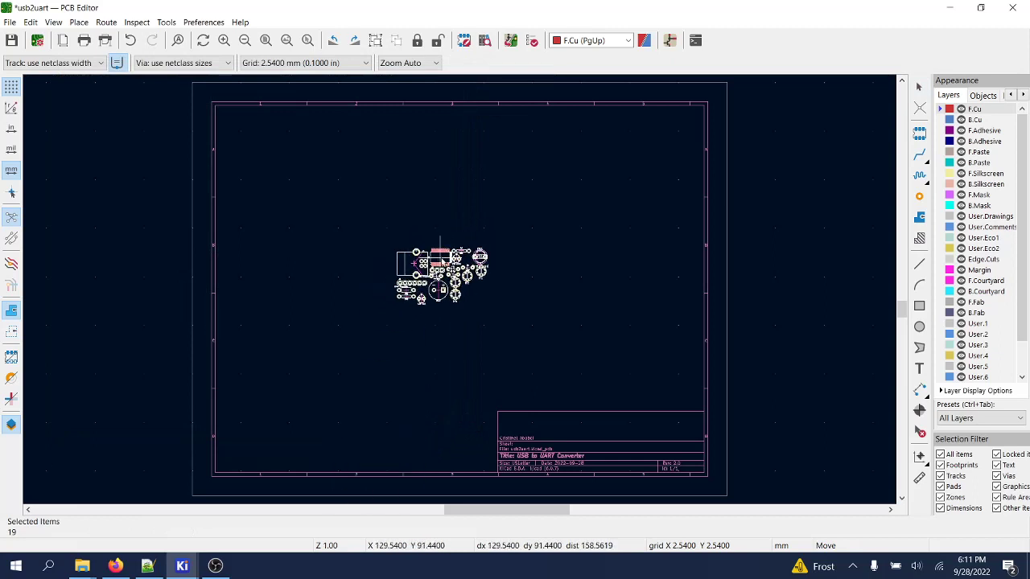
- Drop the imported footprints near the sheet centre, deselect them, and zoom in
{"action": "left_click", "coordinate": [457, 271]}
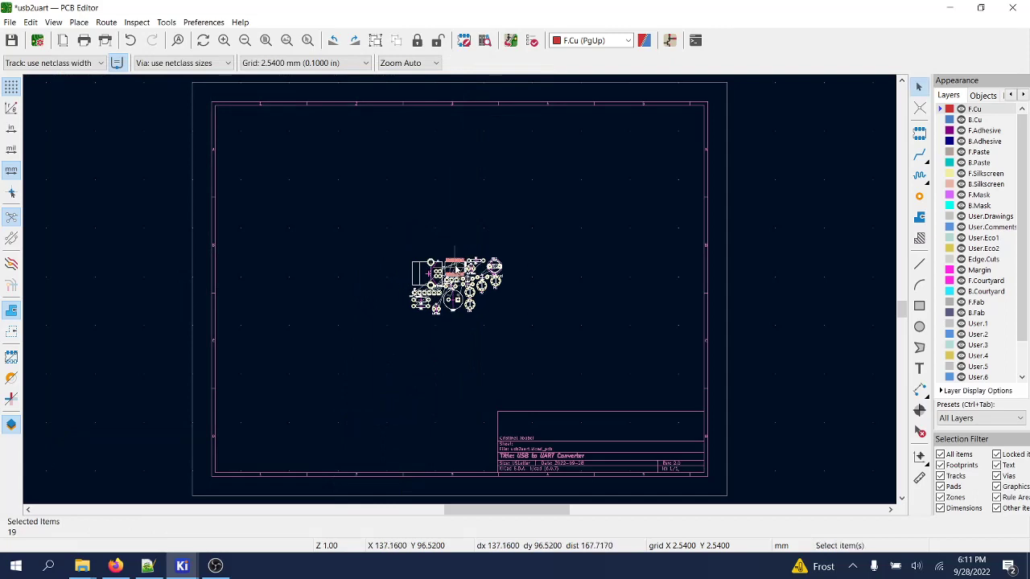
{"action": "key", "text": "Escape"}
{"action": "scroll", "coordinate": [456, 281], "scroll_direction": "up", "scroll_amount": 5}
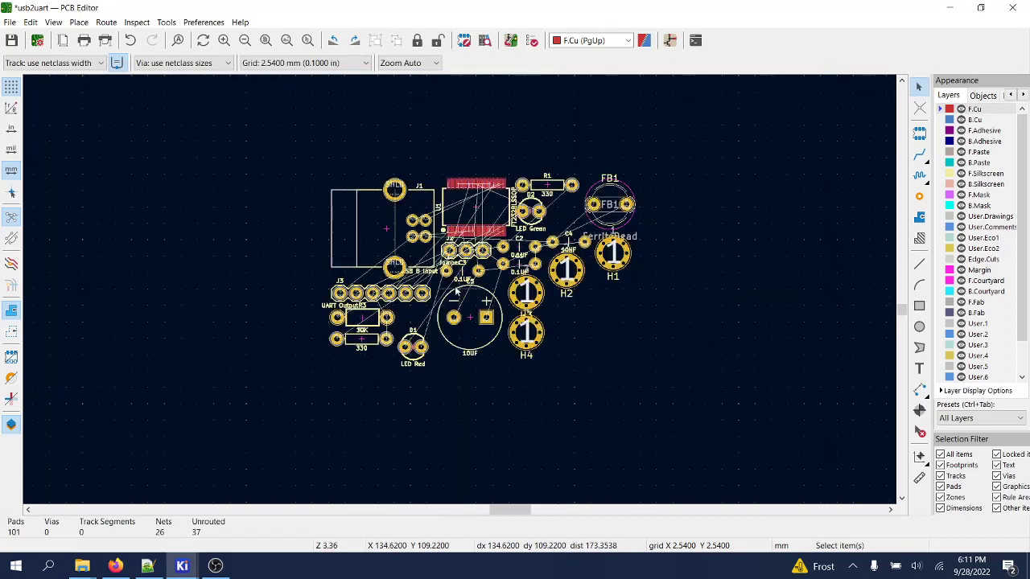
{"action": "scroll", "coordinate": [456, 292], "scroll_direction": "up", "scroll_amount": 2}
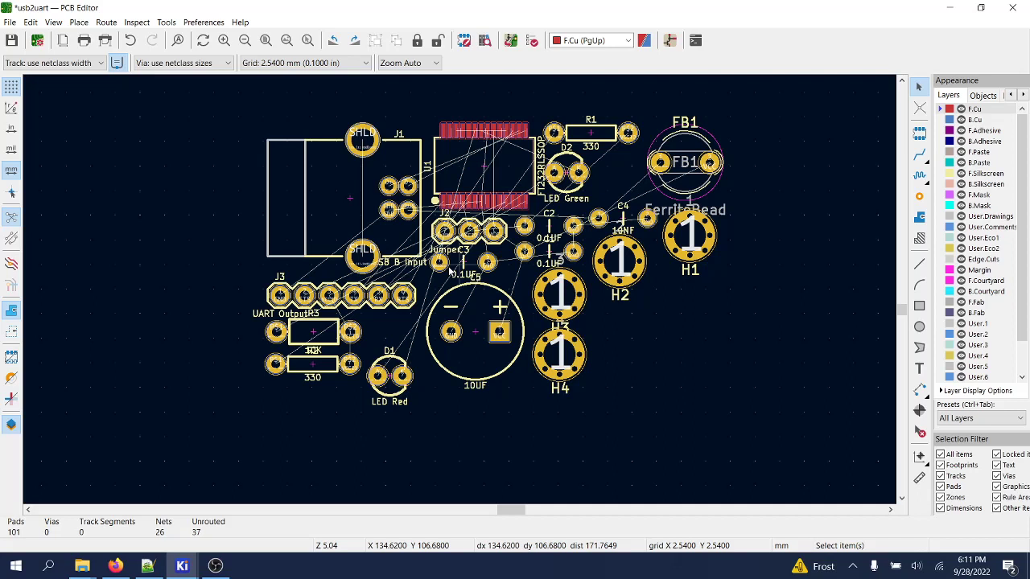
- Move capacitor C5 down so it sits just left of mounting hole H4
{"action": "left_click", "coordinate": [495, 360]}
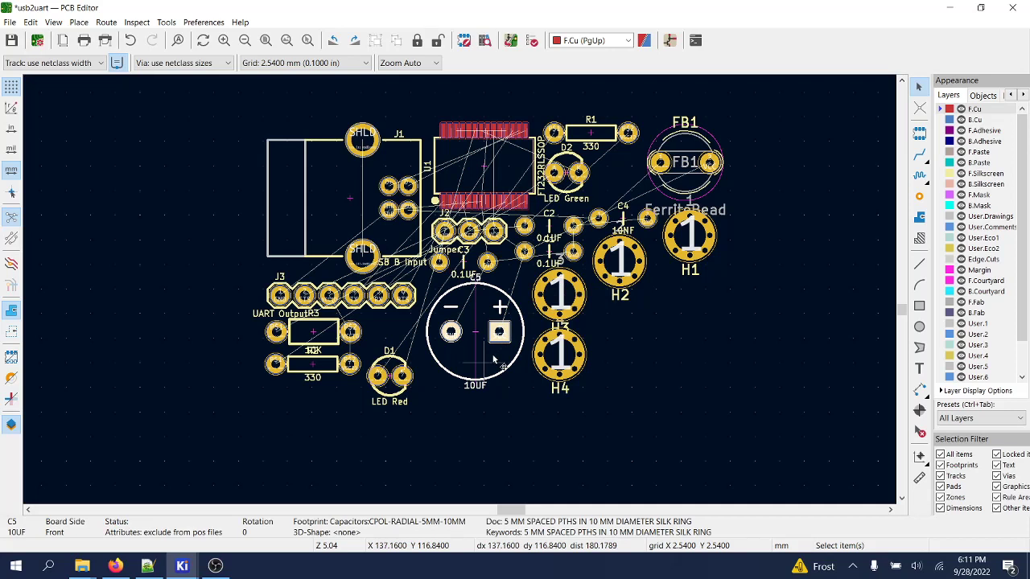
{"action": "key", "text": "m"}
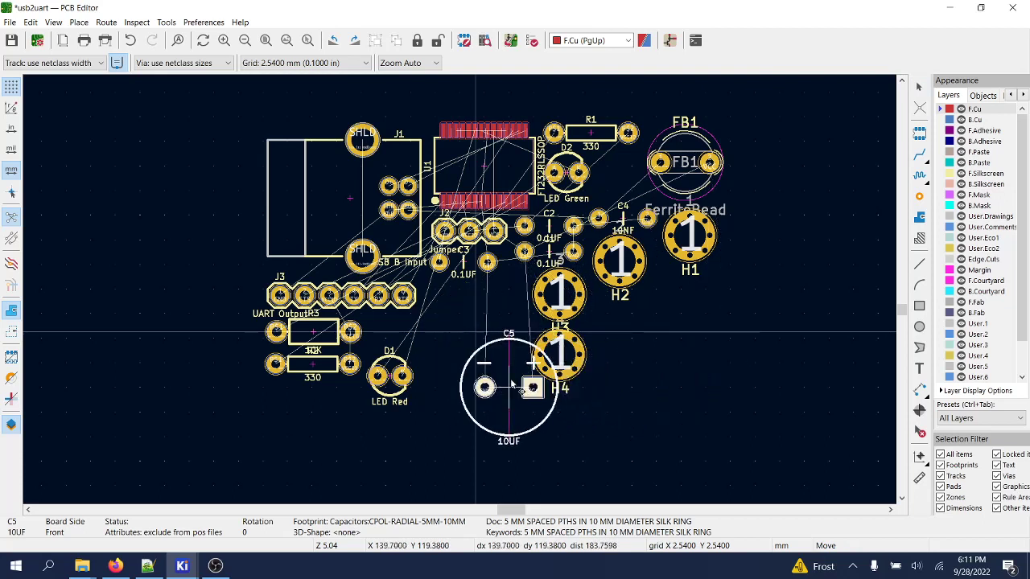
{"action": "left_click", "coordinate": [488, 362]}
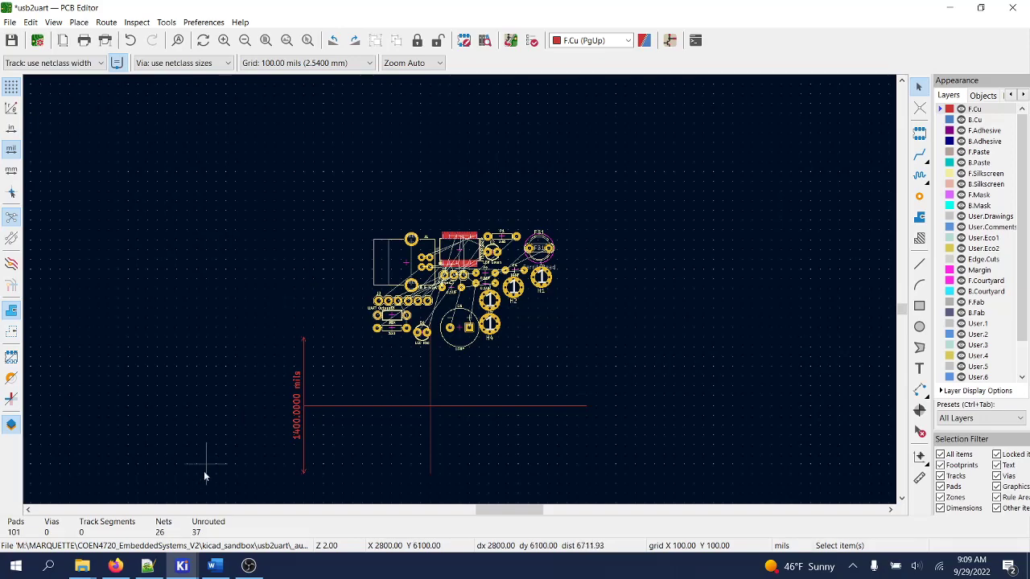
- In Firefox, read through OSH Park's KiCad design rules page
{"action": "left_click", "coordinate": [116, 566]}
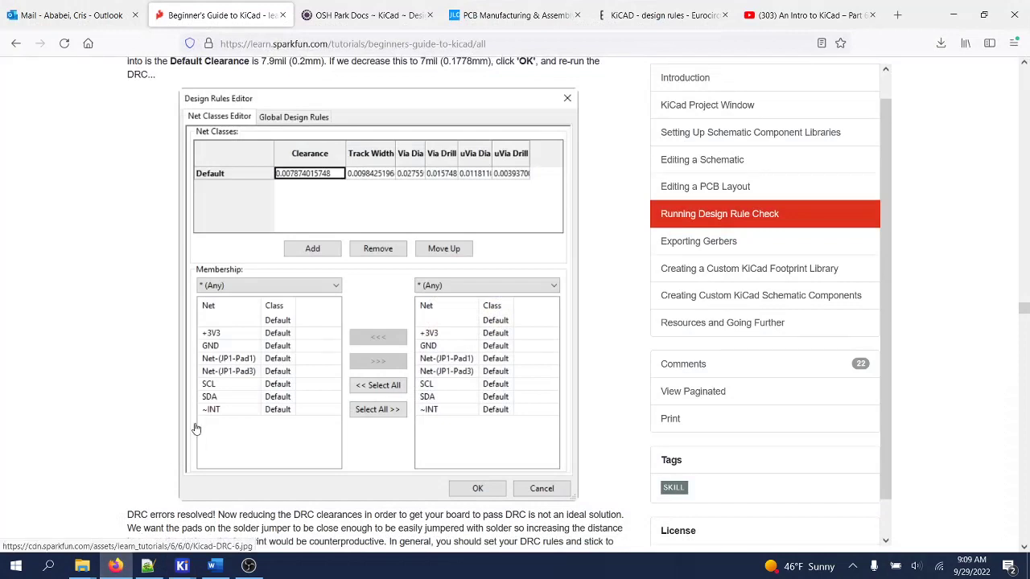
{"action": "left_click", "coordinate": [343, 20]}
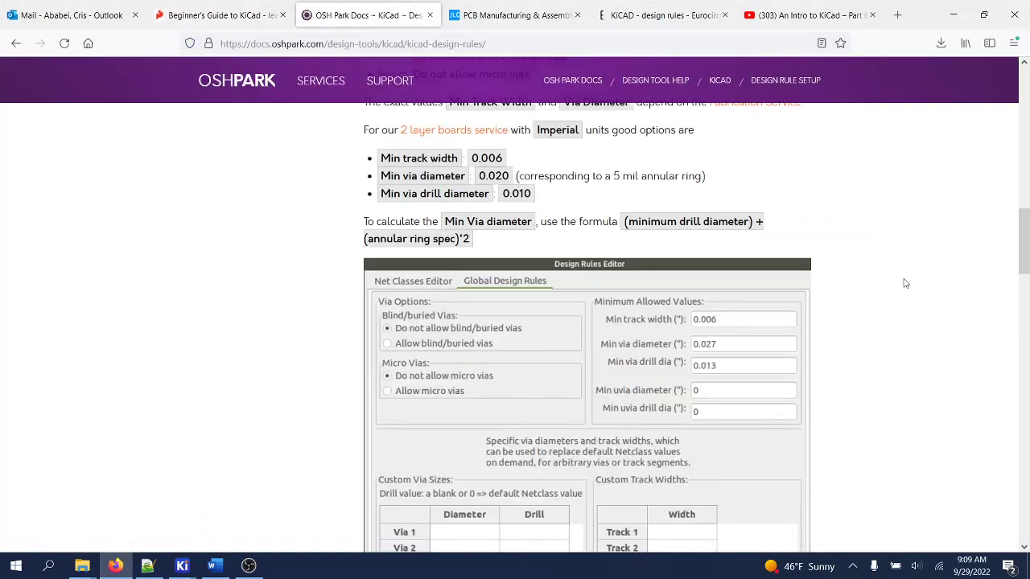
{"action": "scroll", "coordinate": [905, 283], "scroll_direction": "up", "scroll_amount": 10}
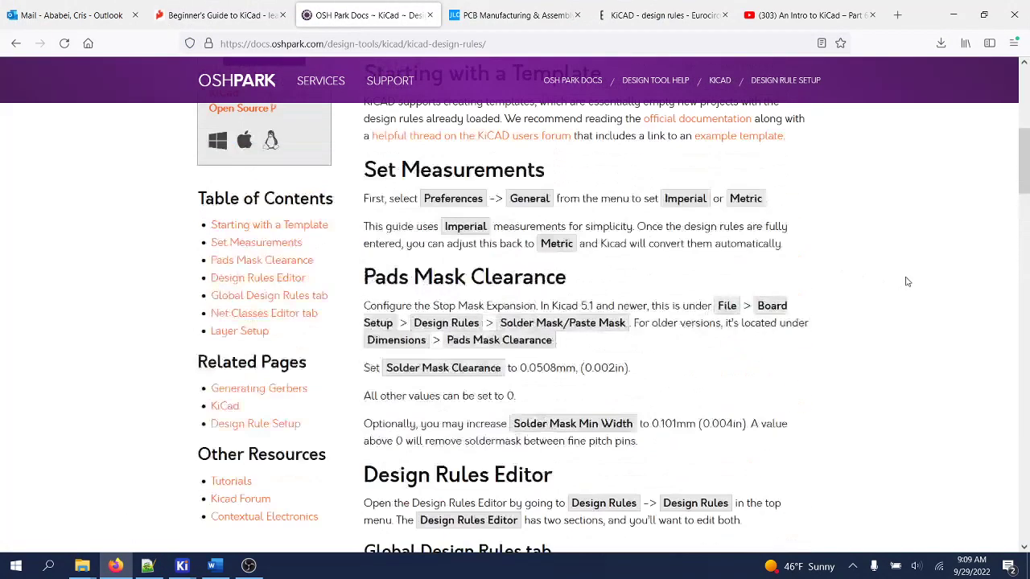
{"action": "scroll", "coordinate": [907, 281], "scroll_direction": "up", "scroll_amount": 5}
{"action": "scroll", "coordinate": [909, 279], "scroll_direction": "down", "scroll_amount": 12}
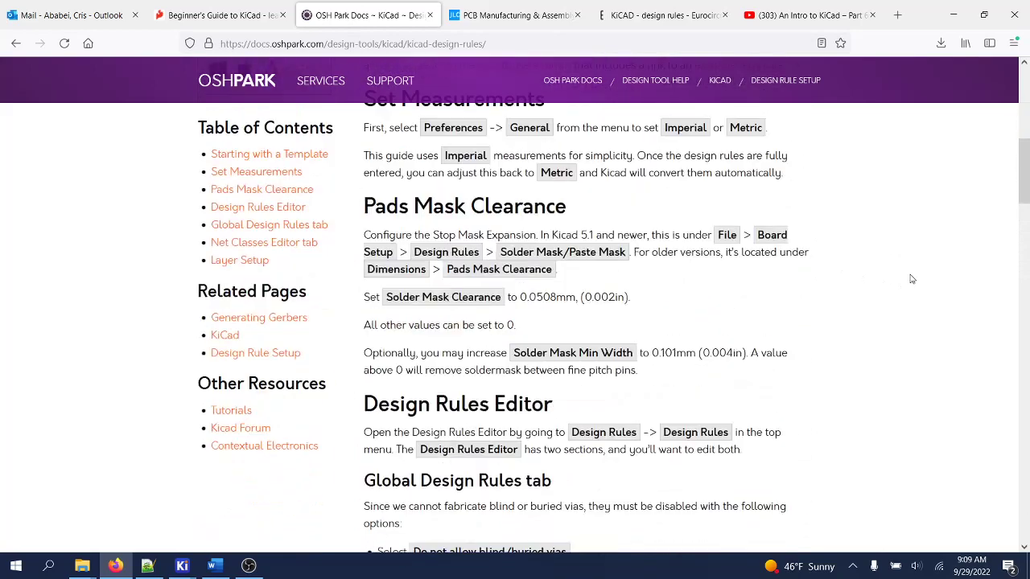
{"action": "scroll", "coordinate": [912, 279], "scroll_direction": "down", "scroll_amount": 2}
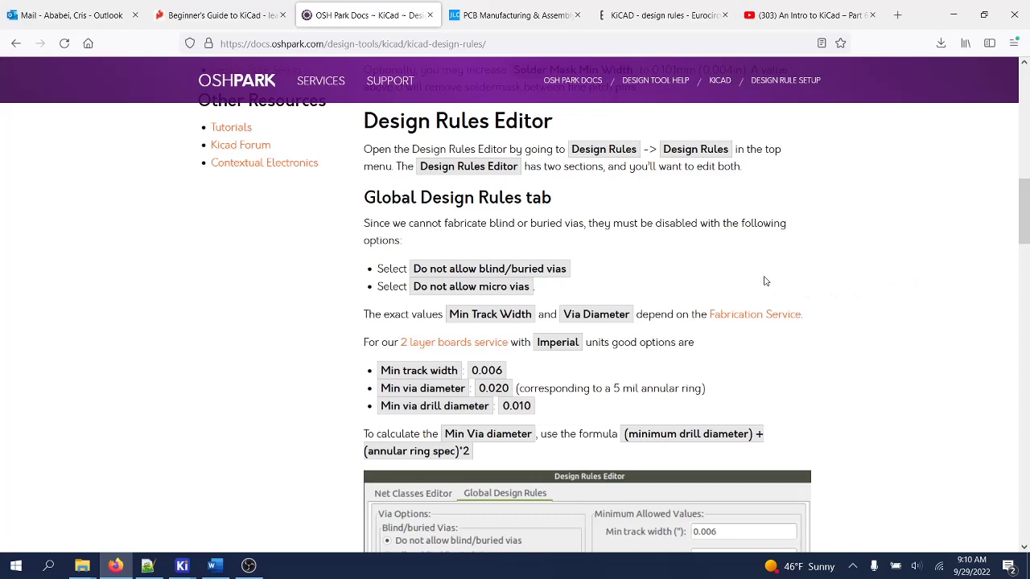
- Check JLCPCB's manufacturing capabilities, the Eurocircuits design rules article and the Intro to KiCad Part 6 video
{"action": "left_click", "coordinate": [483, 18]}
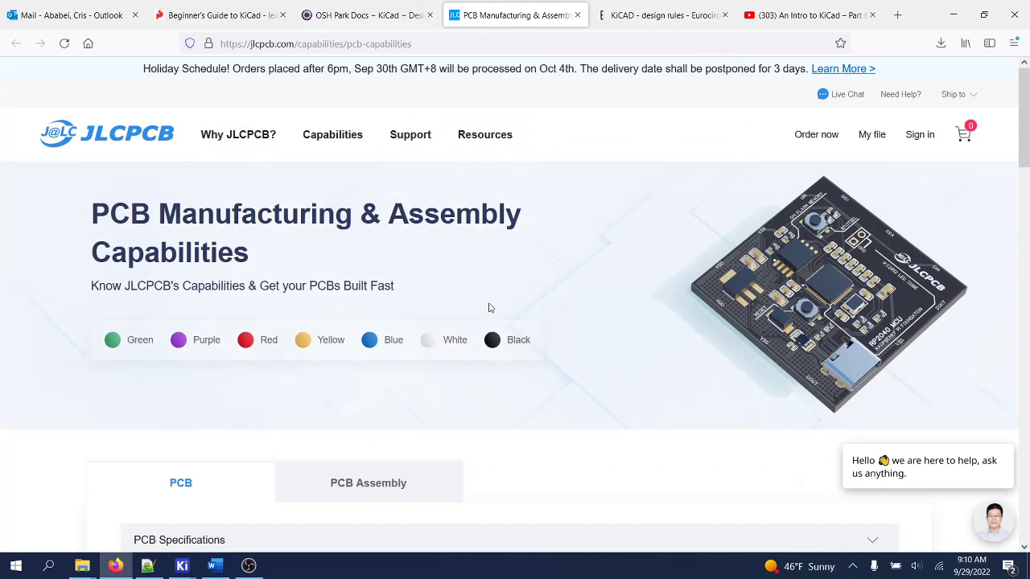
{"action": "scroll", "coordinate": [513, 398], "scroll_direction": "down", "scroll_amount": 8}
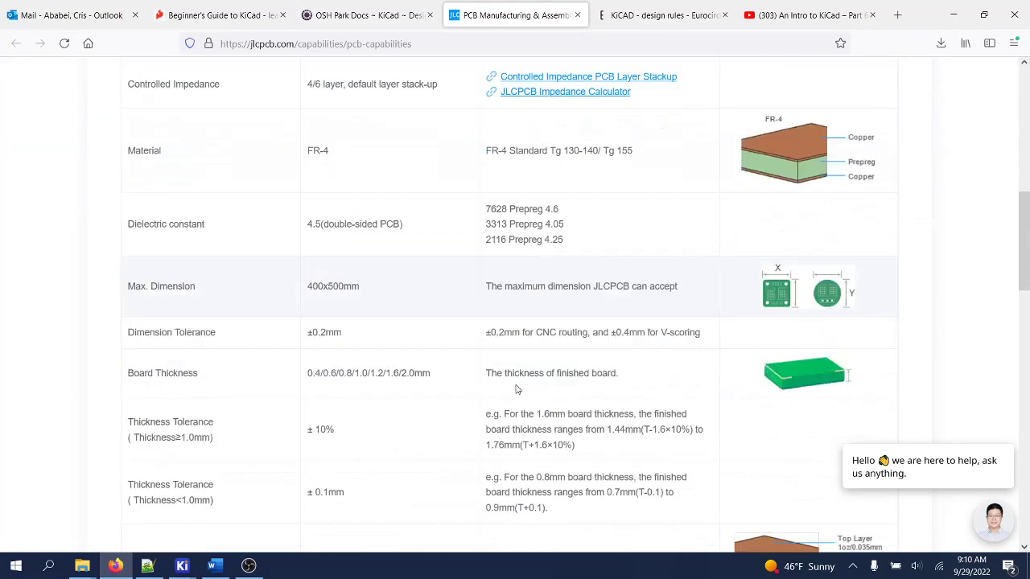
{"action": "scroll", "coordinate": [518, 389], "scroll_direction": "down", "scroll_amount": 7}
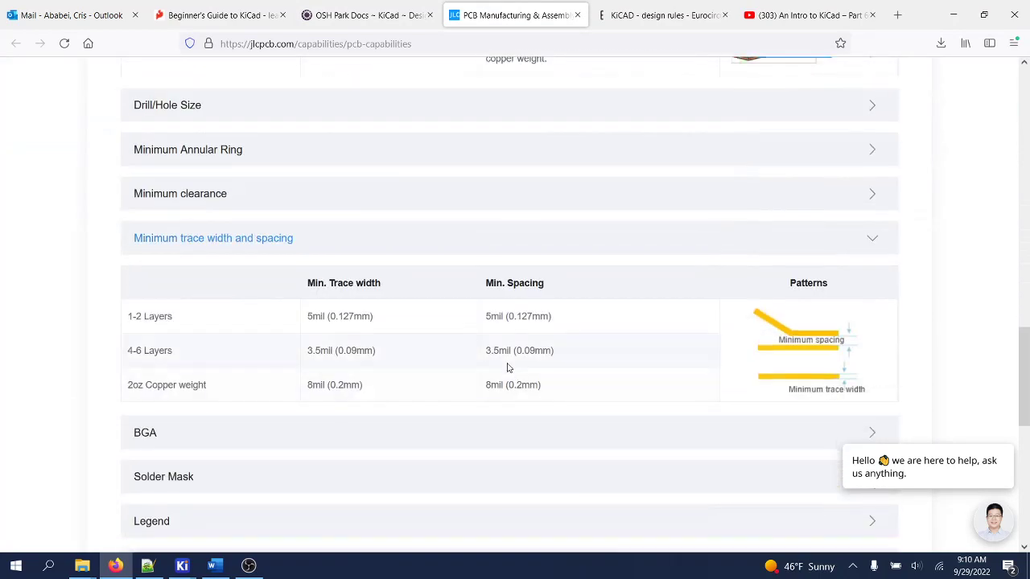
{"action": "left_click", "coordinate": [654, 18]}
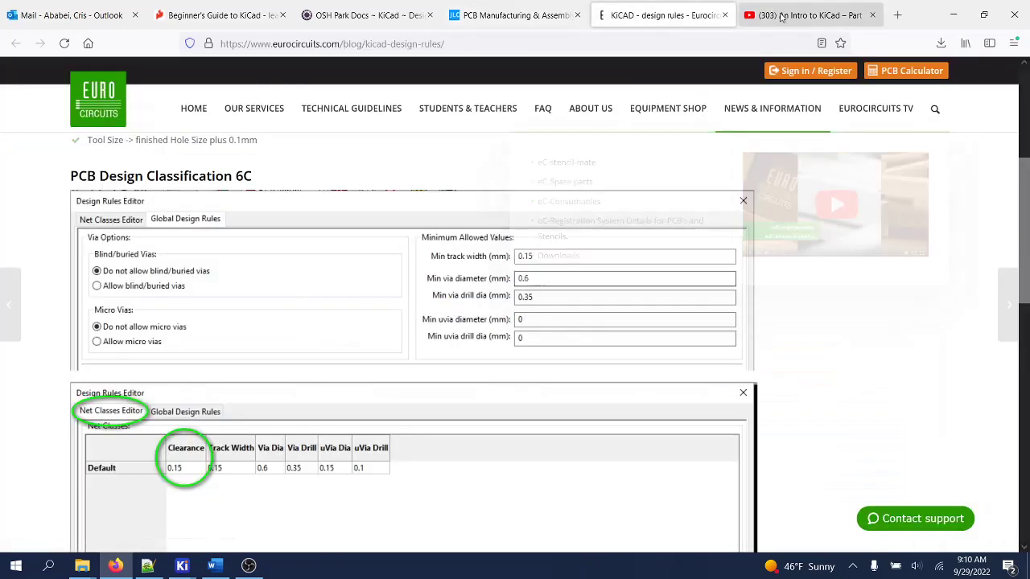
{"action": "left_click", "coordinate": [781, 18]}
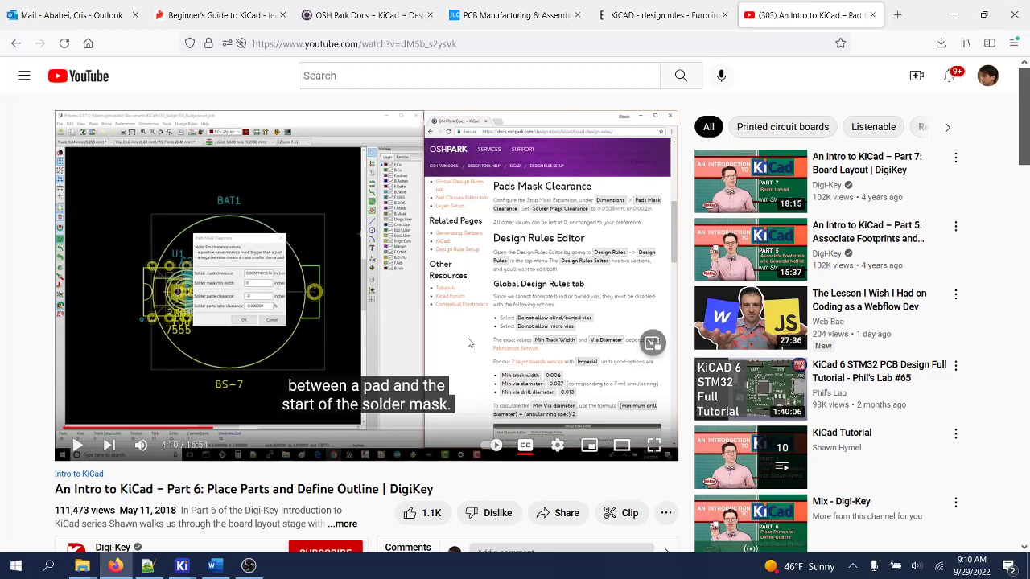
- Return to the usb2uart board in the PCB Editor and show the File menu
{"action": "mouse_move", "coordinate": [187, 566]}
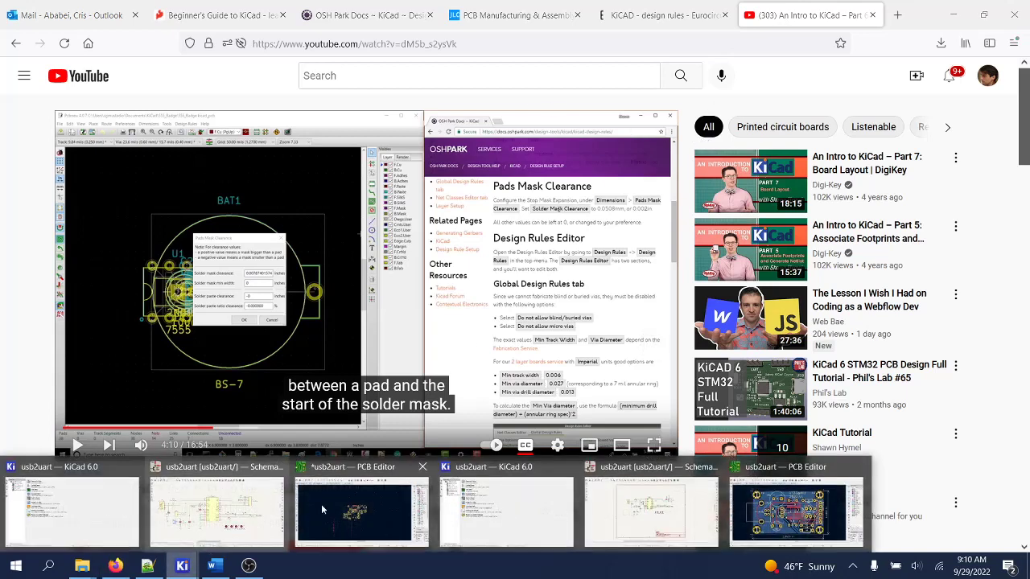
{"action": "left_click", "coordinate": [341, 467]}
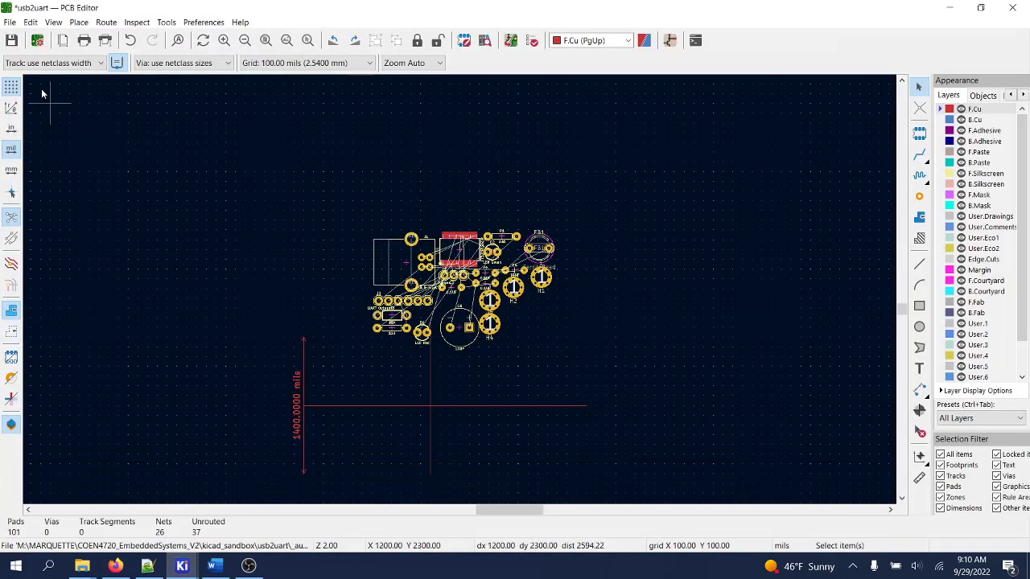
{"action": "left_click", "coordinate": [9, 23]}
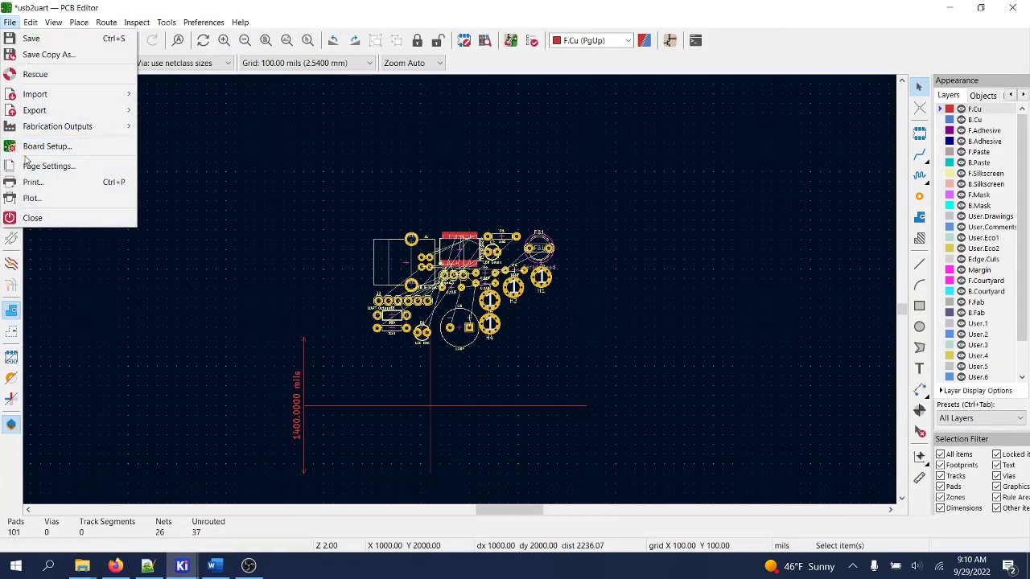
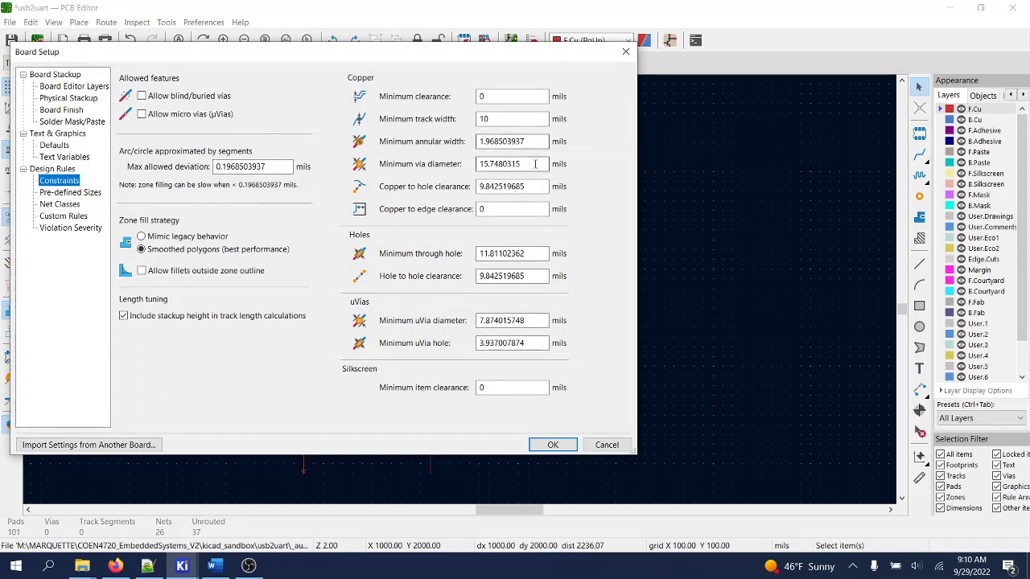
- In Constraints, enter 27 mils for via and uVia diameters and 13 mils for through and uVia holes
{"action": "left_click_drag", "start_coordinate": [488, 164], "coordinate": [521, 165]}
{"action": "type", "text": "27"}
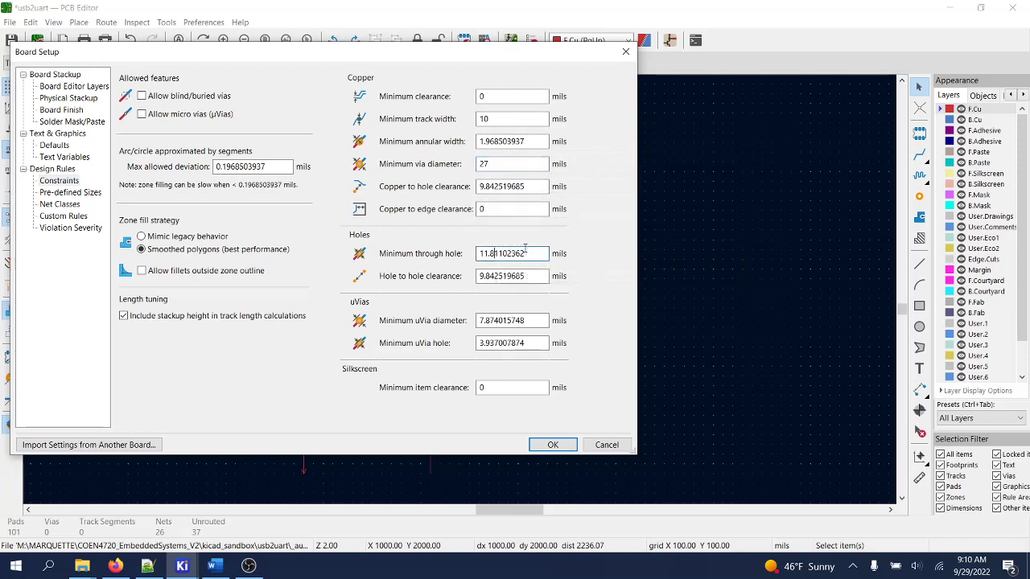
{"action": "left_click_drag", "start_coordinate": [527, 254], "coordinate": [449, 248]}
{"action": "type", "text": "13"}
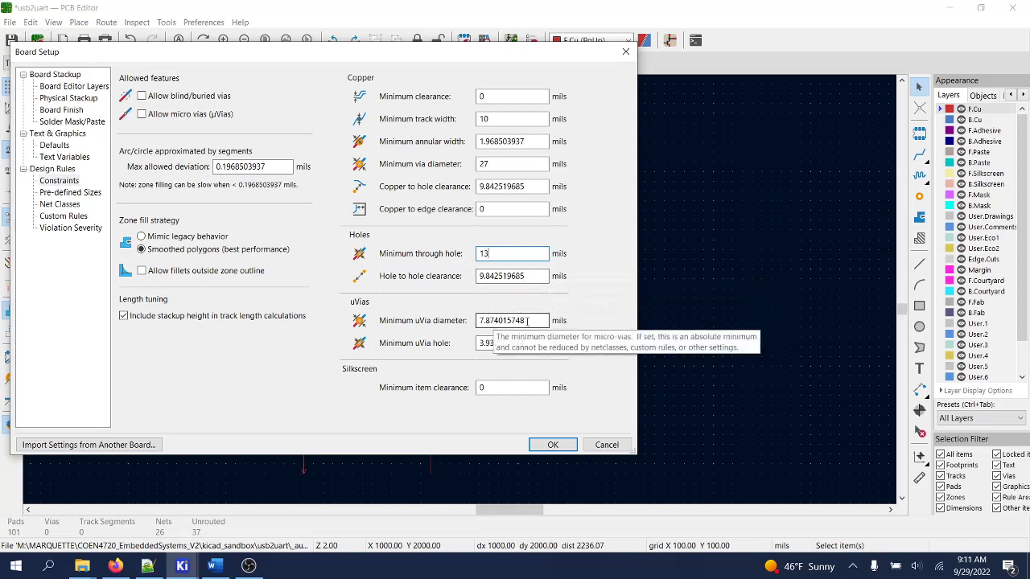
{"action": "left_click_drag", "start_coordinate": [527, 320], "coordinate": [455, 320]}
{"action": "type", "text": "27"}
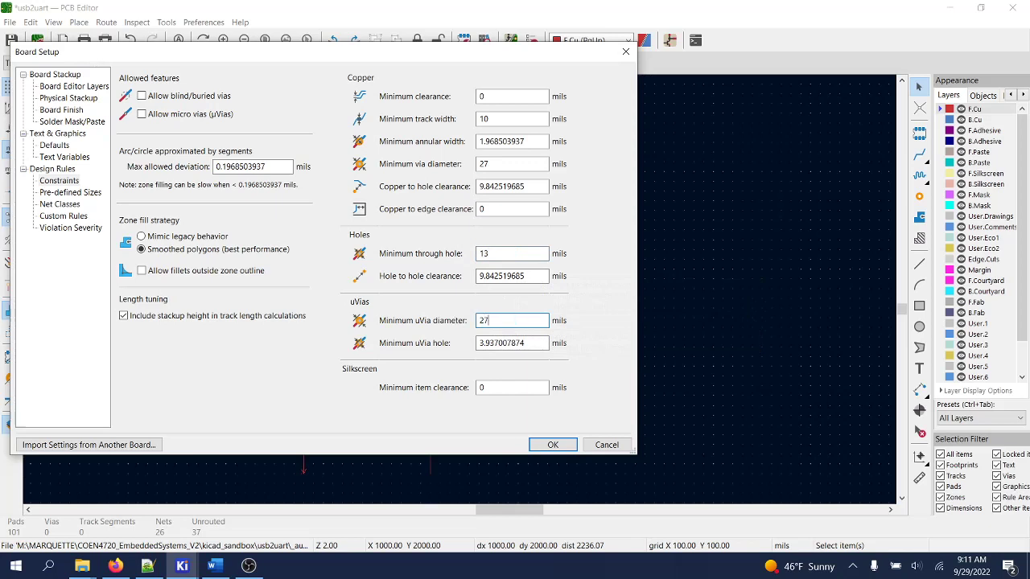
{"action": "left_click", "coordinate": [527, 343]}
{"action": "left_click_drag", "start_coordinate": [527, 342], "coordinate": [451, 346]}
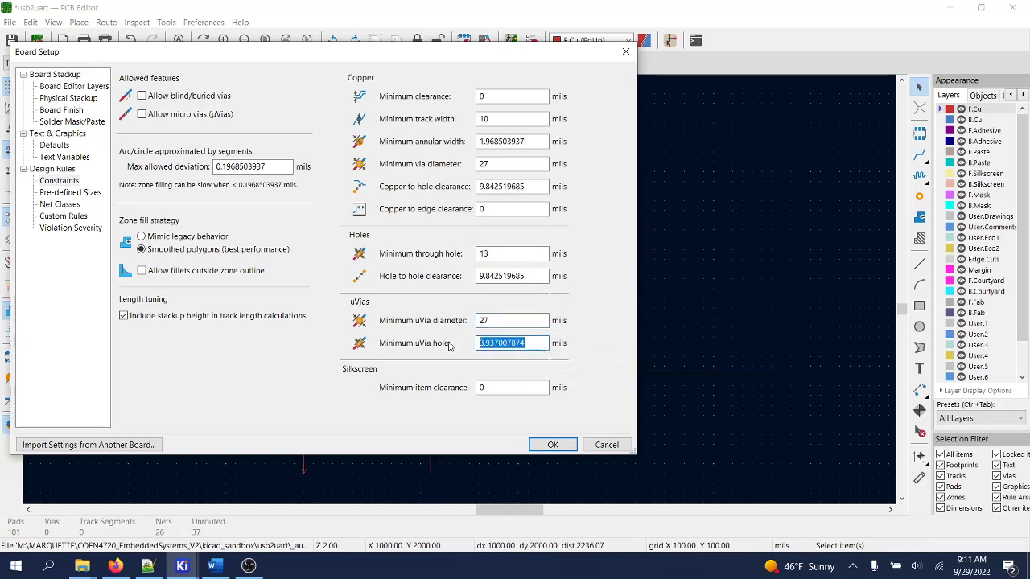
{"action": "type", "text": "13"}
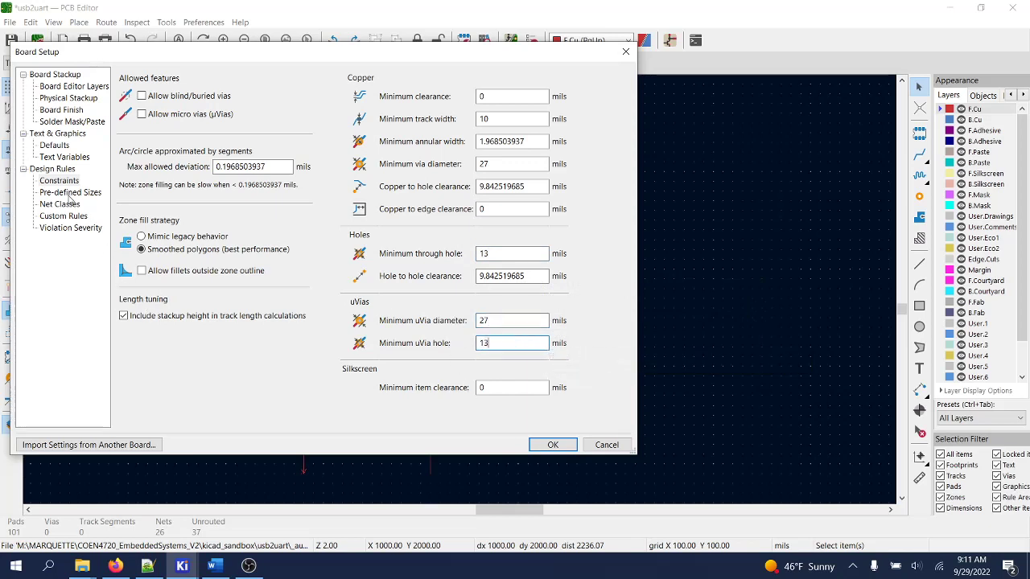
{"action": "left_click", "coordinate": [68, 197]}
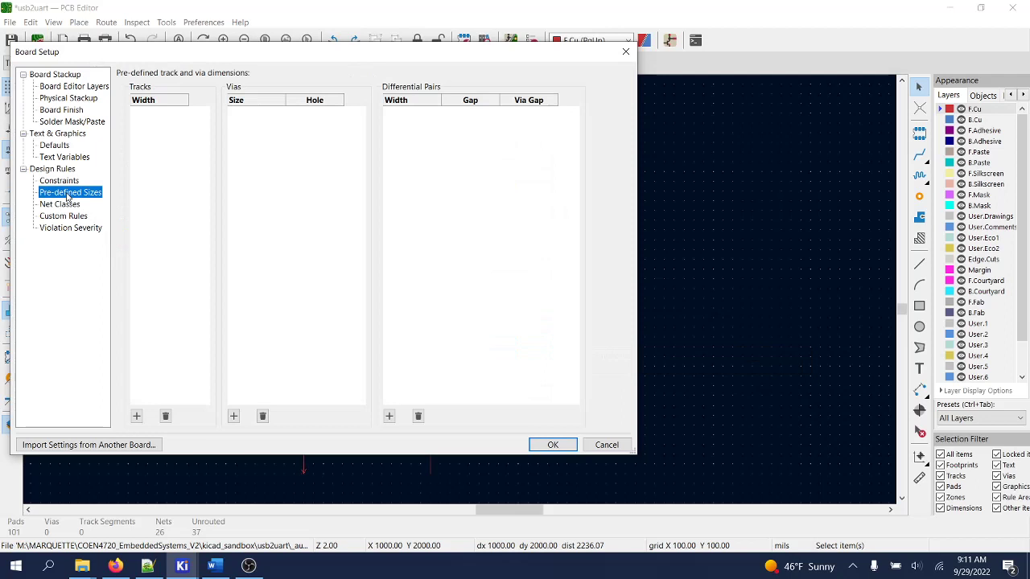
- Add a 10-mil predefined track width and a 27/13-mil predefined via size
{"action": "left_click", "coordinate": [136, 416]}
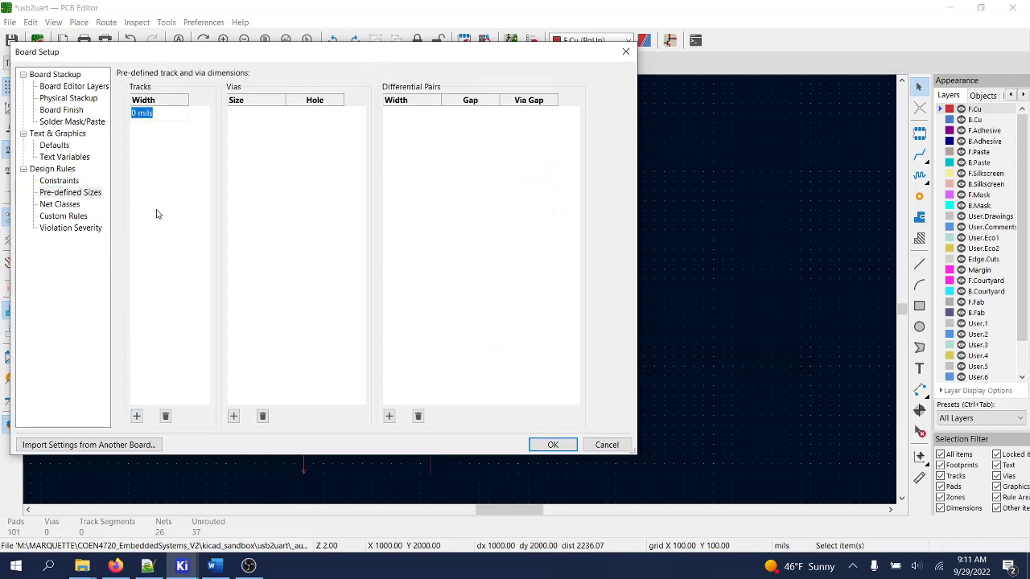
{"action": "left_click", "coordinate": [136, 115]}
{"action": "type", "text": "1"}
{"action": "left_click", "coordinate": [233, 415]}
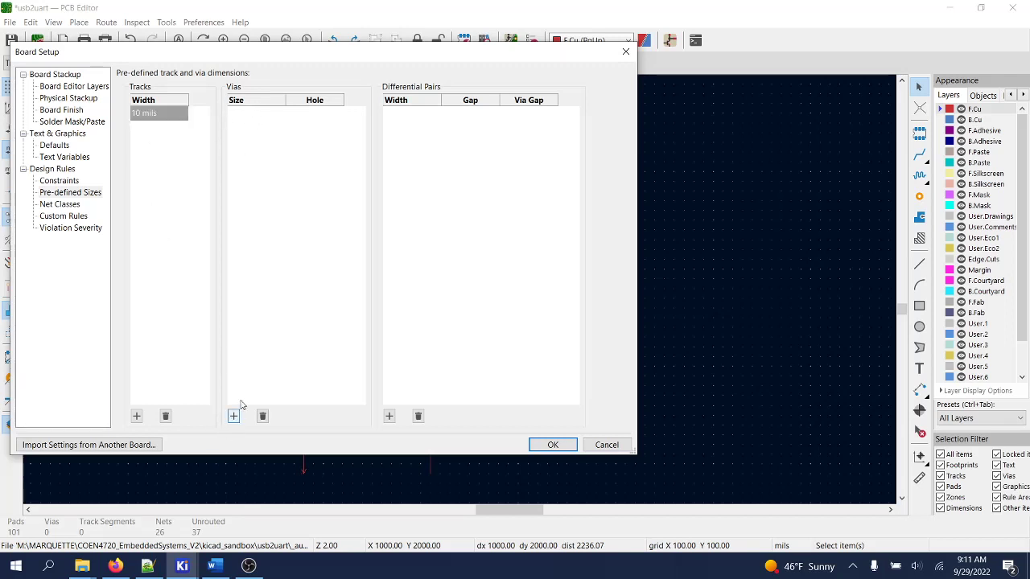
{"action": "left_click", "coordinate": [234, 416]}
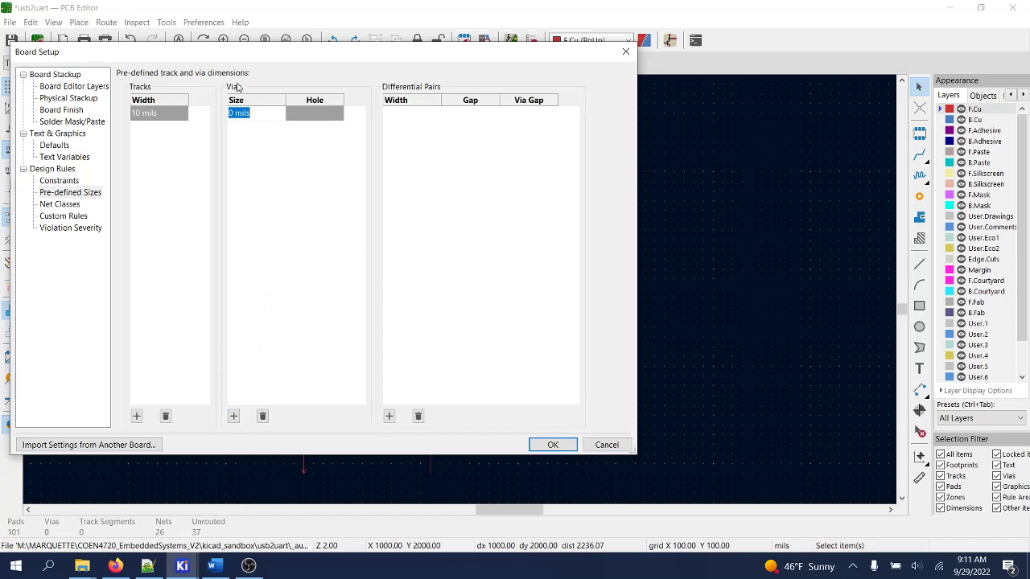
{"action": "left_click", "coordinate": [233, 113]}
{"action": "key", "text": "BackSpace"}
{"action": "type", "text": "27"}
{"action": "left_click", "coordinate": [302, 120]}
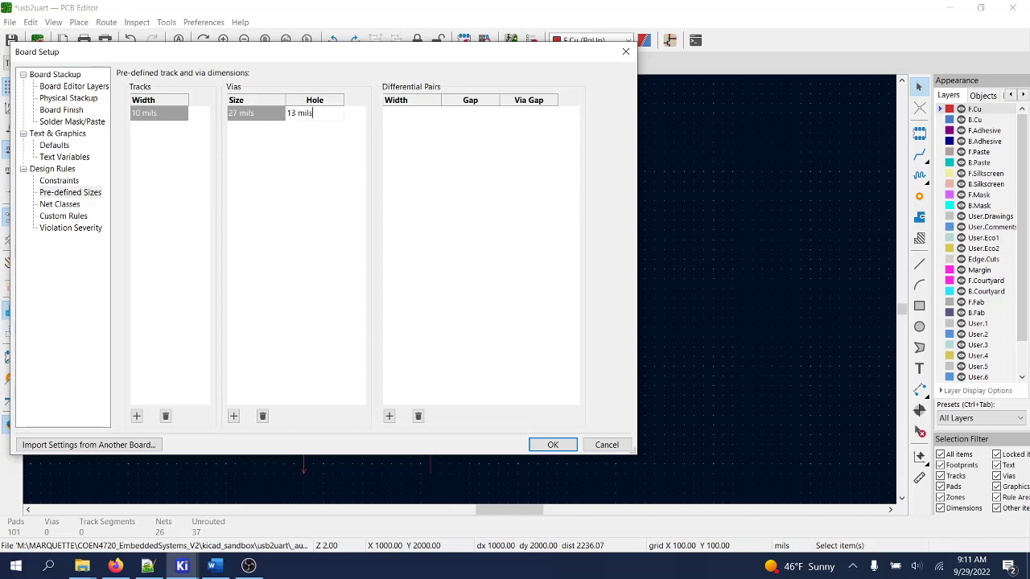
- Add a second 20-mil track width and a 54/27-mil via size
{"action": "left_click", "coordinate": [136, 416]}
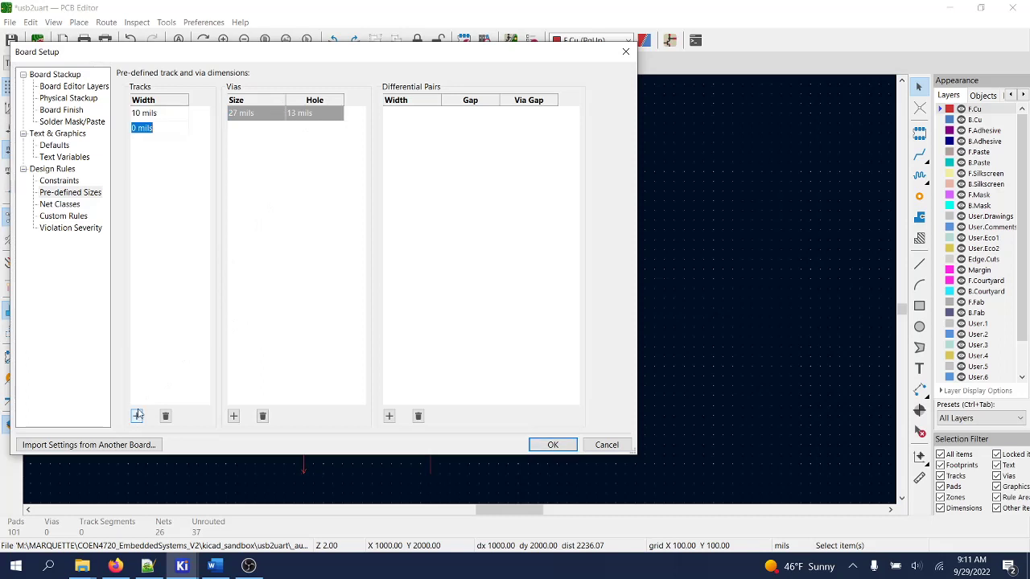
{"action": "left_click", "coordinate": [136, 129]}
{"action": "type", "text": "2"}
{"action": "key", "text": "Return"}
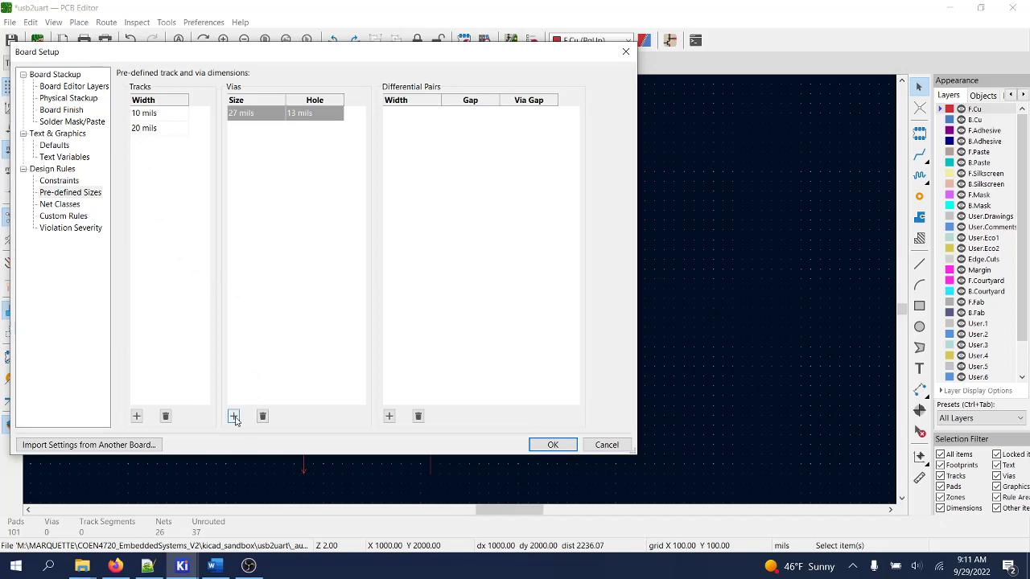
{"action": "left_click", "coordinate": [234, 417]}
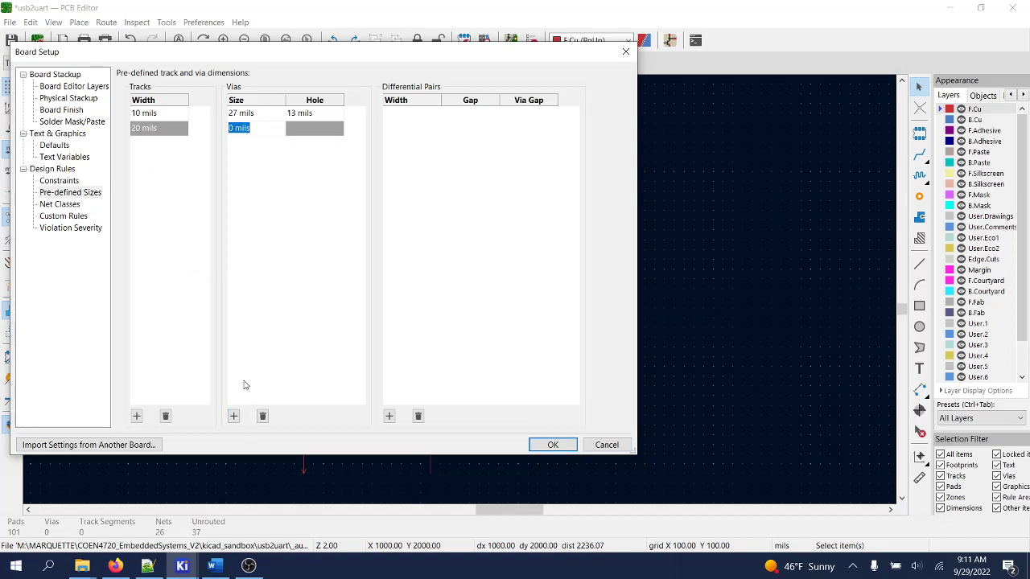
{"action": "left_click", "coordinate": [234, 131]}
{"action": "key", "text": "BackSpace"}
{"action": "type", "text": "54"}
{"action": "left_click", "coordinate": [293, 134]}
{"action": "type", "text": "27 mils"}
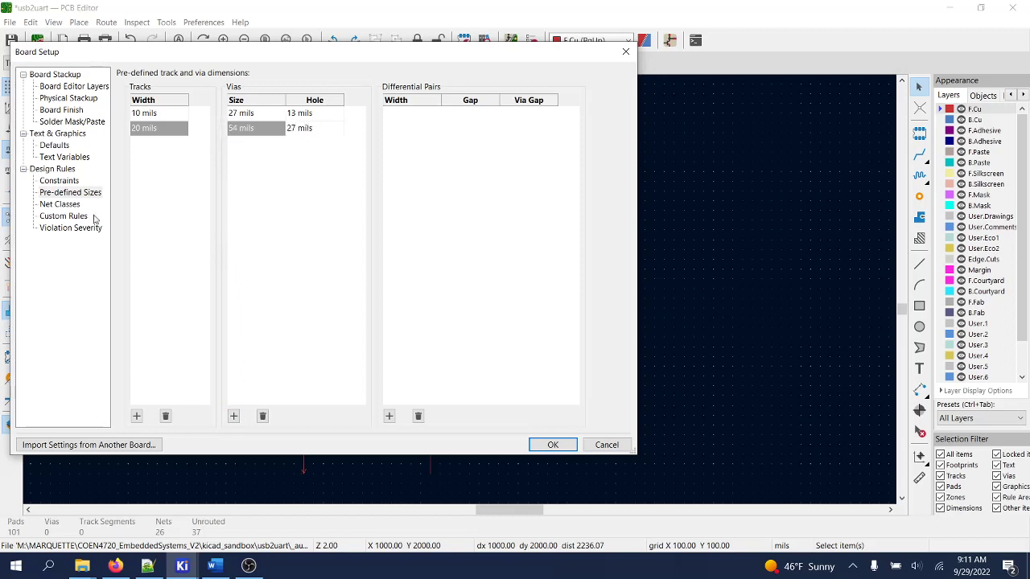
{"action": "left_click", "coordinate": [68, 206]}
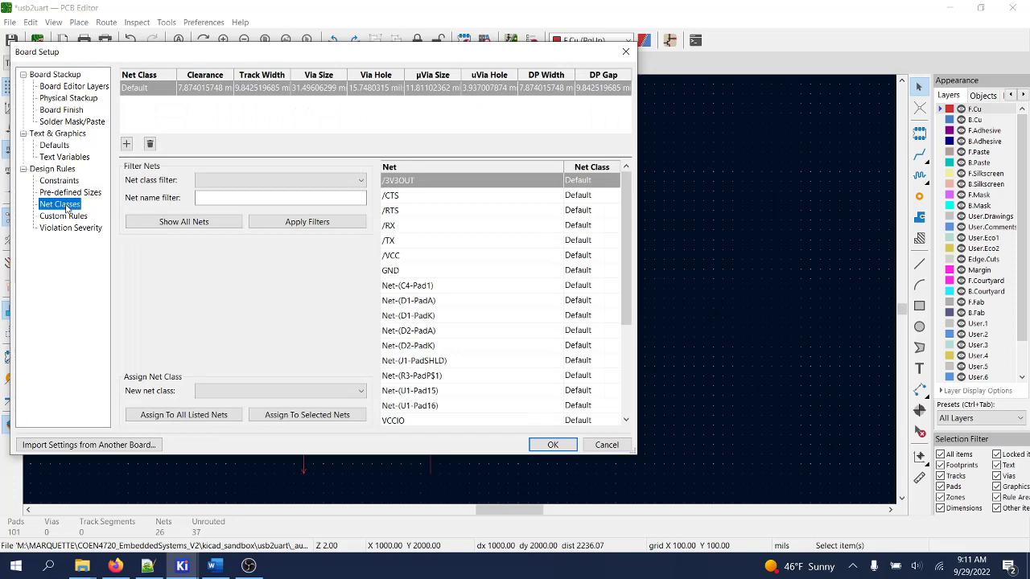
- Give the Default net class 6-mil clearance, 10-mil track width and 27-mil via size
{"action": "left_click", "coordinate": [151, 93]}
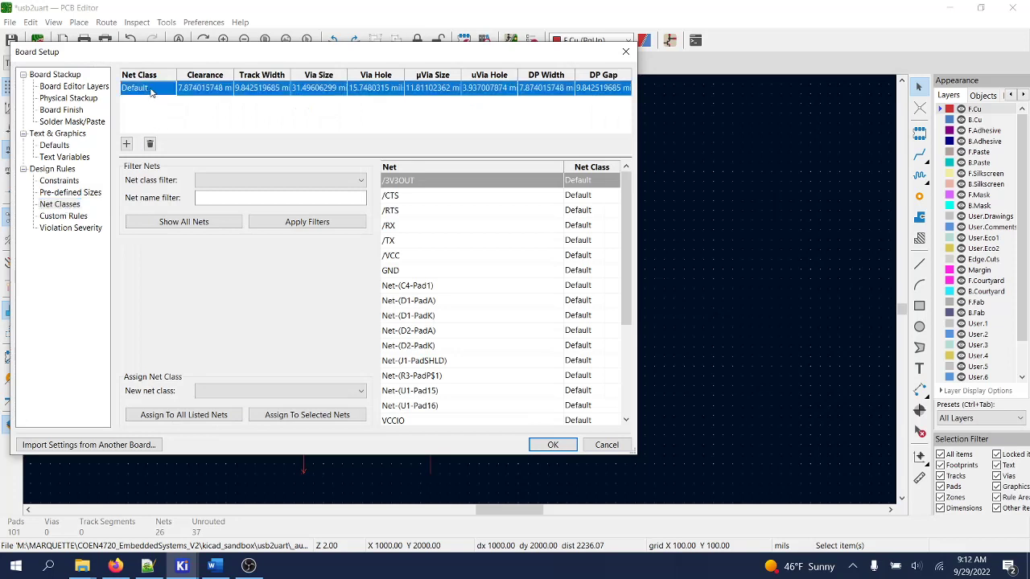
{"action": "left_click", "coordinate": [188, 92]}
{"action": "left_click", "coordinate": [221, 90]}
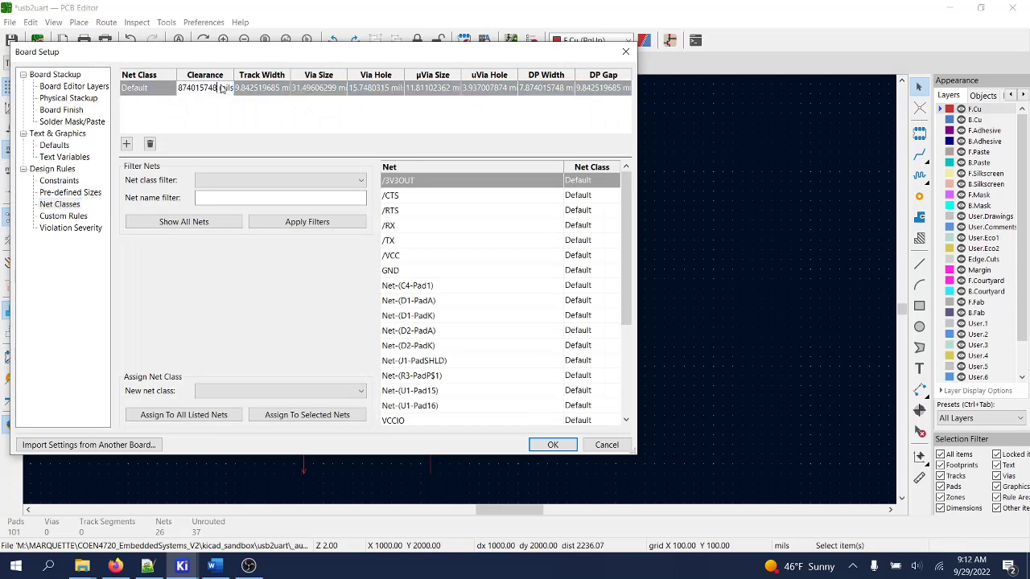
{"action": "left_click_drag", "start_coordinate": [218, 89], "coordinate": [161, 93]}
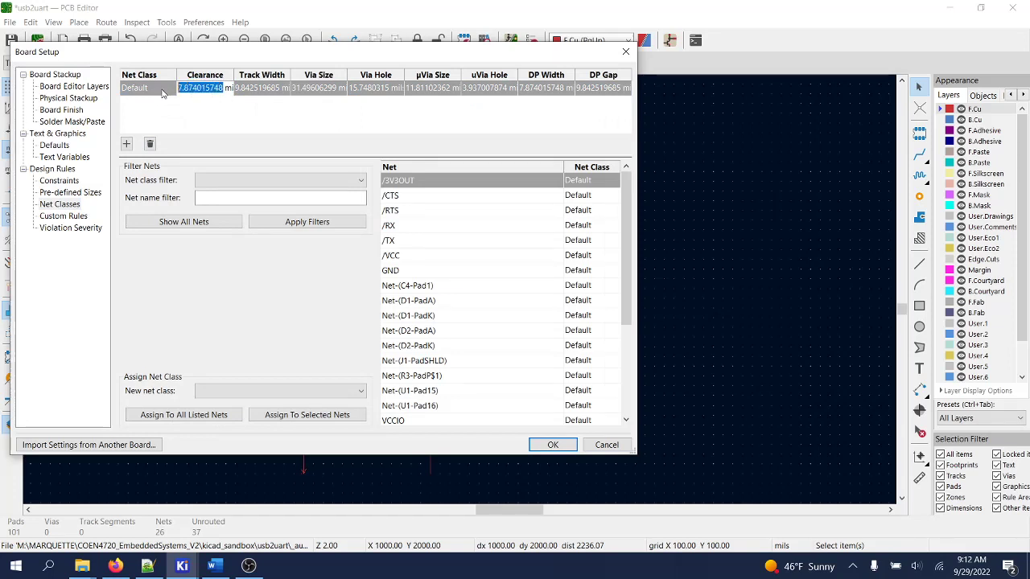
{"action": "type", "text": "6 mils"}
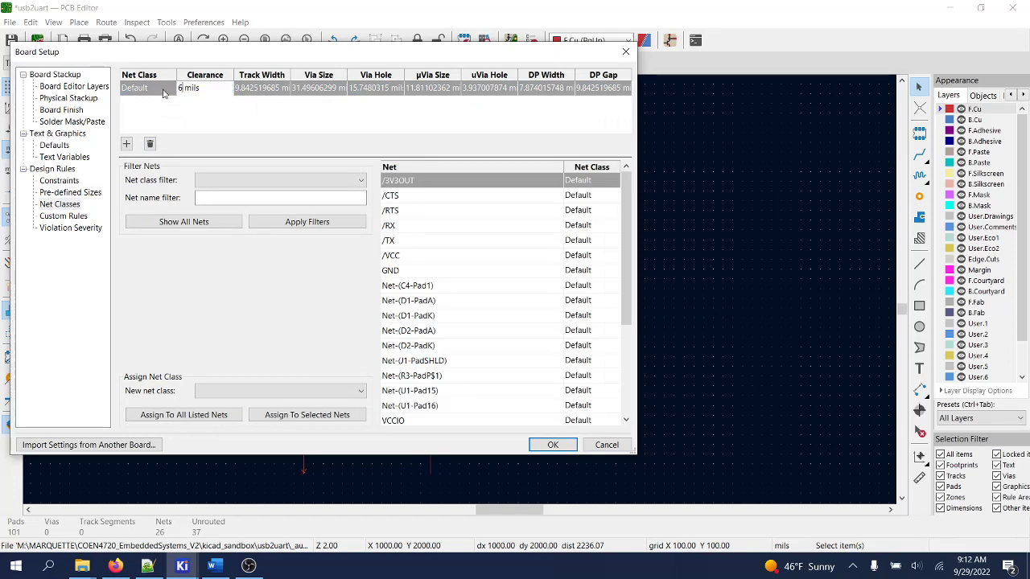
{"action": "left_click", "coordinate": [262, 90]}
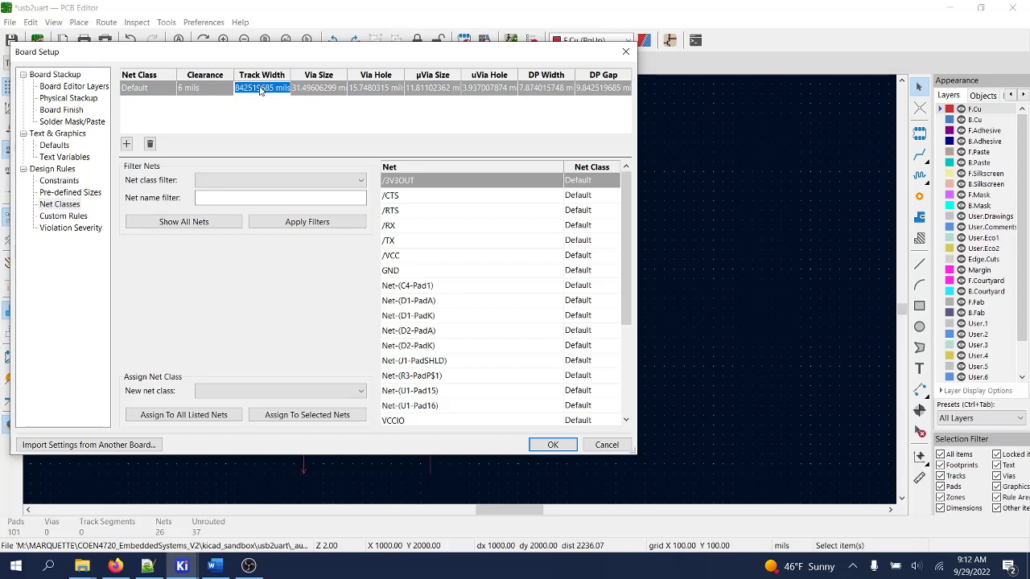
{"action": "left_click", "coordinate": [251, 89]}
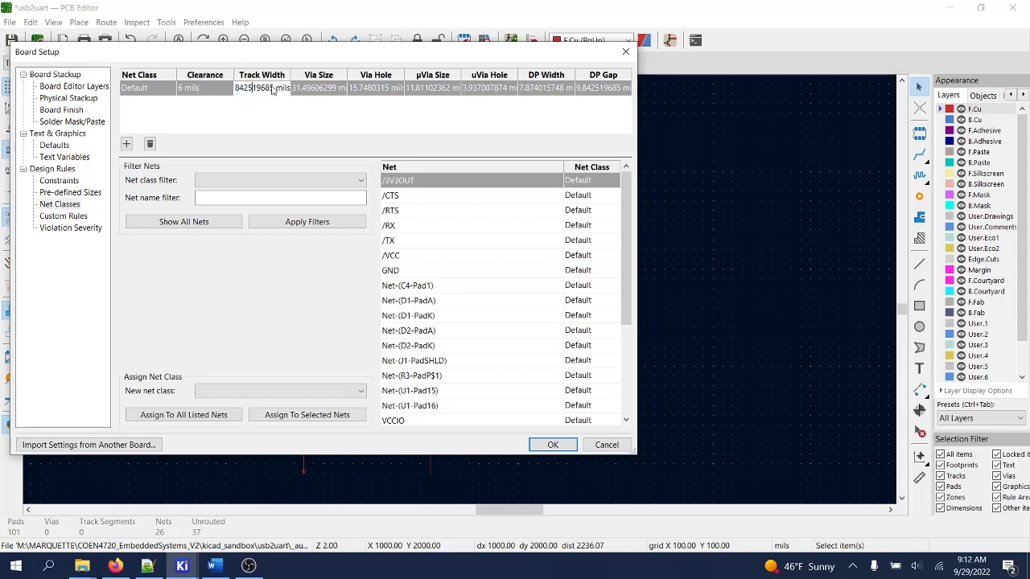
{"action": "left_click_drag", "start_coordinate": [272, 90], "coordinate": [211, 97]}
{"action": "type", "text": "1"}
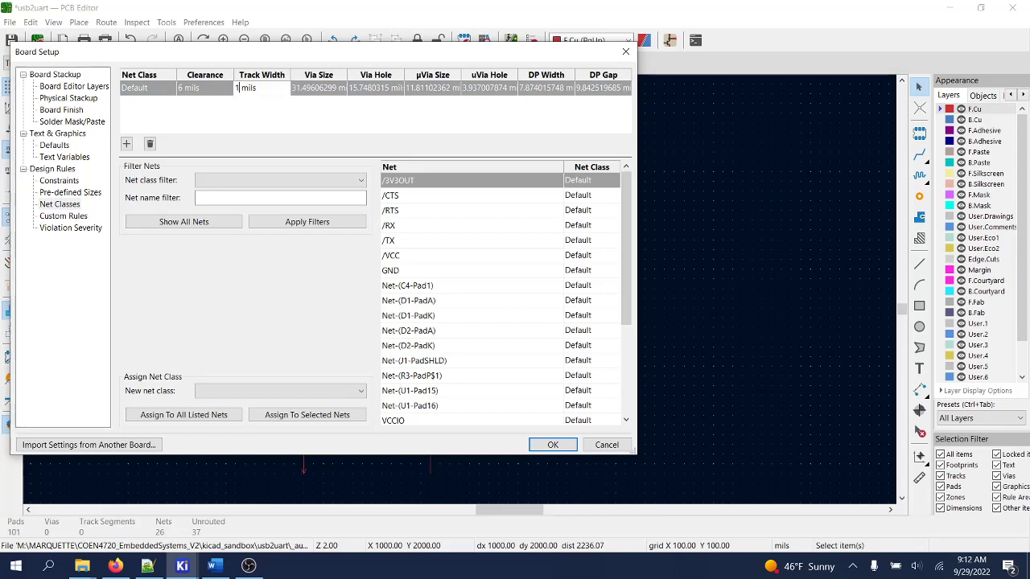
{"action": "type", "text": "0"}
{"action": "left_click", "coordinate": [309, 90]}
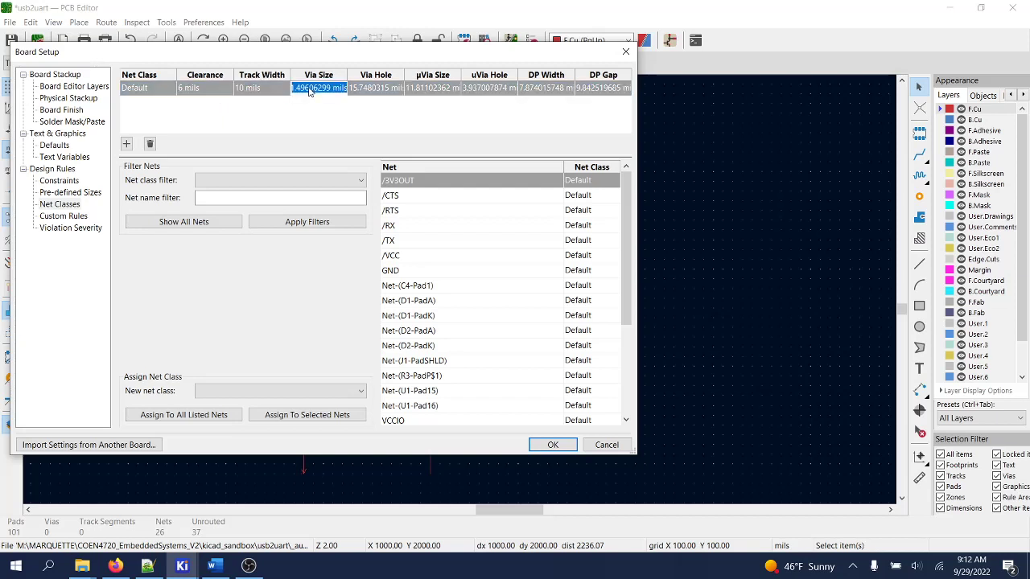
{"action": "left_click_drag", "start_coordinate": [336, 89], "coordinate": [285, 95]}
{"action": "type", "text": "27"}
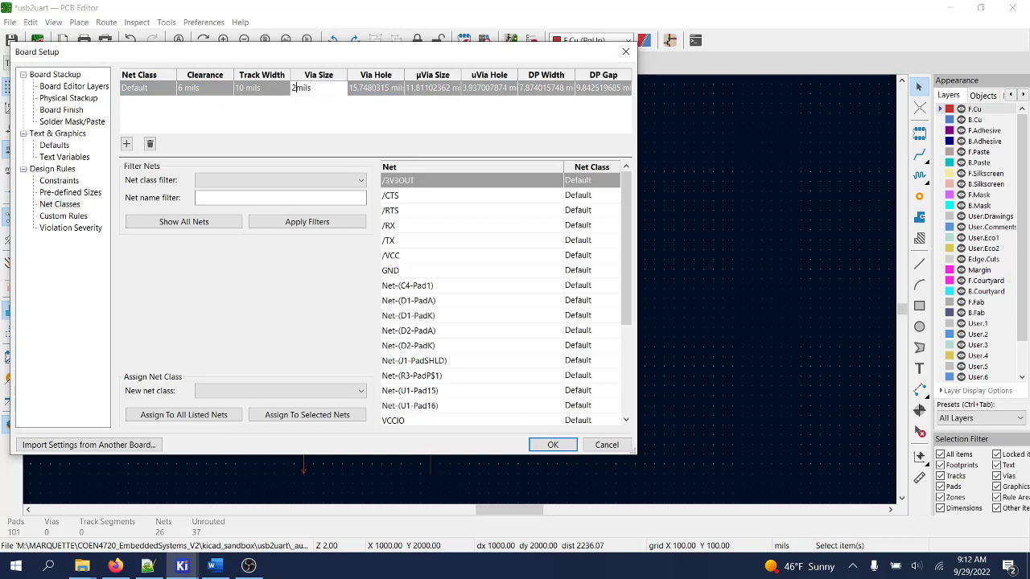
{"action": "left_click", "coordinate": [367, 94]}
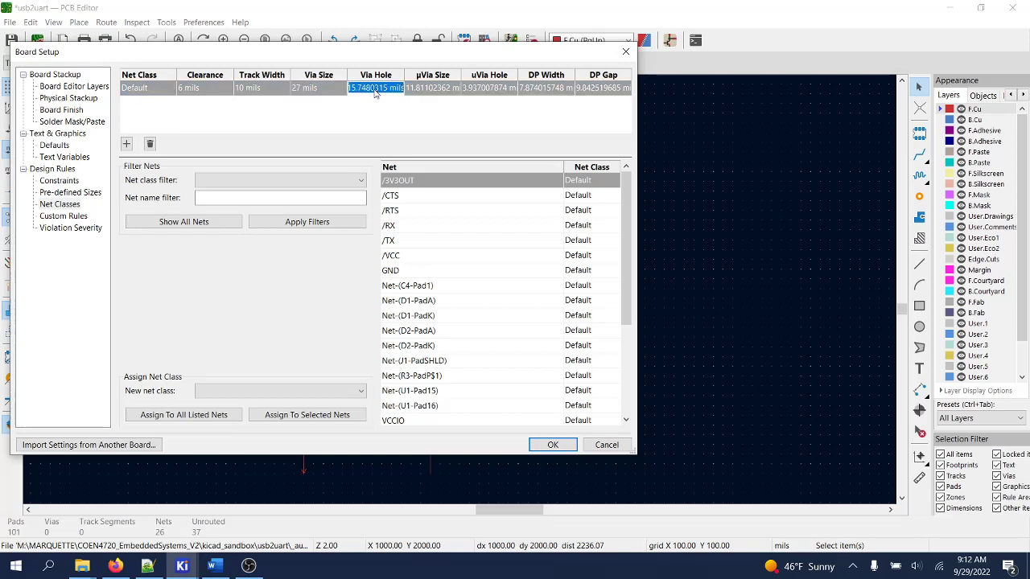
- Set Default's via hole to 13, µVia size to 27 and µVia hole to 13 mils
{"action": "left_click", "coordinate": [389, 89]}
{"action": "double_click", "coordinate": [388, 89]}
{"action": "type", "text": "13"}
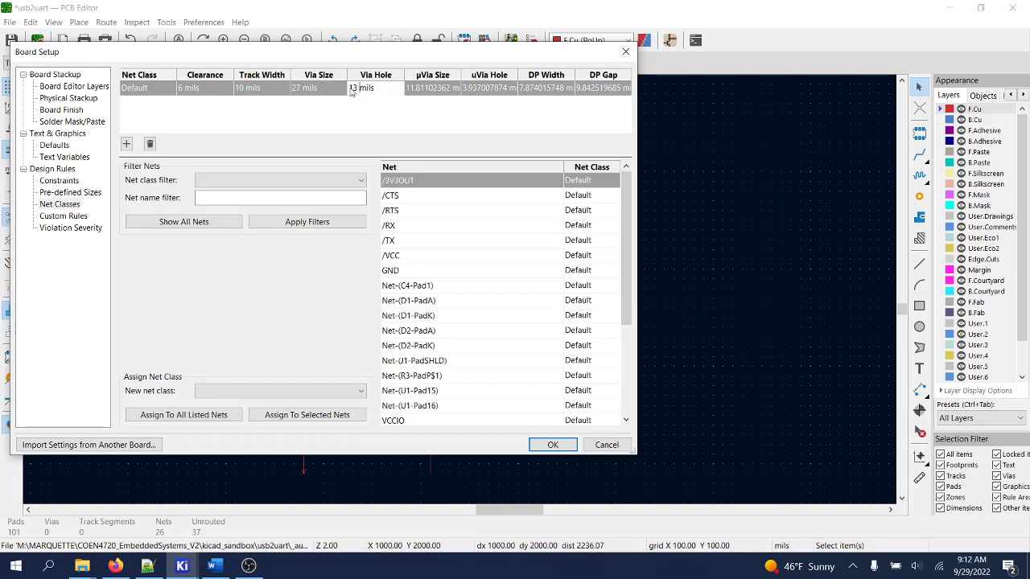
{"action": "left_click", "coordinate": [430, 88]}
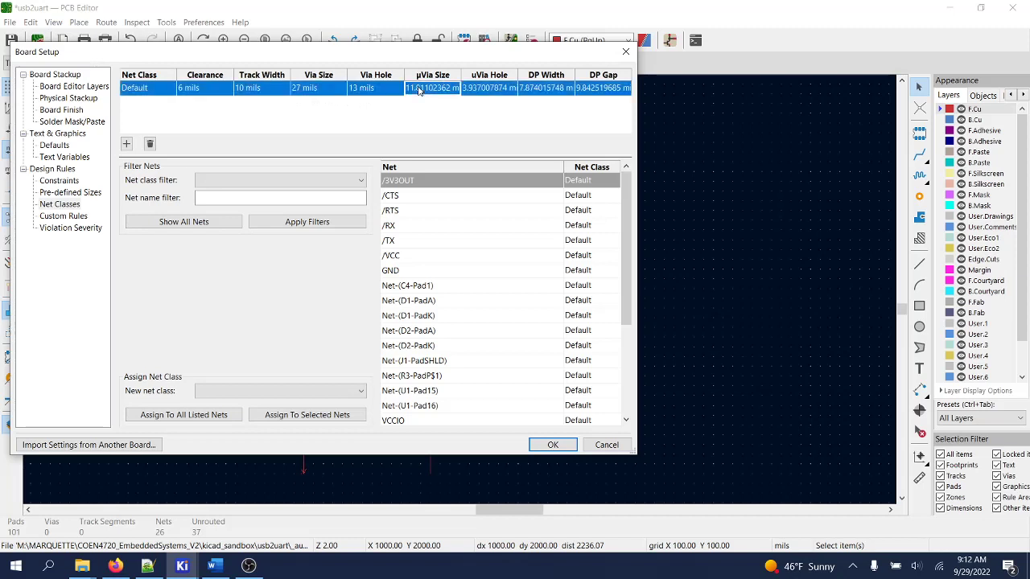
{"action": "left_click", "coordinate": [441, 90]}
{"action": "left_click_drag", "start_coordinate": [445, 88], "coordinate": [388, 90]}
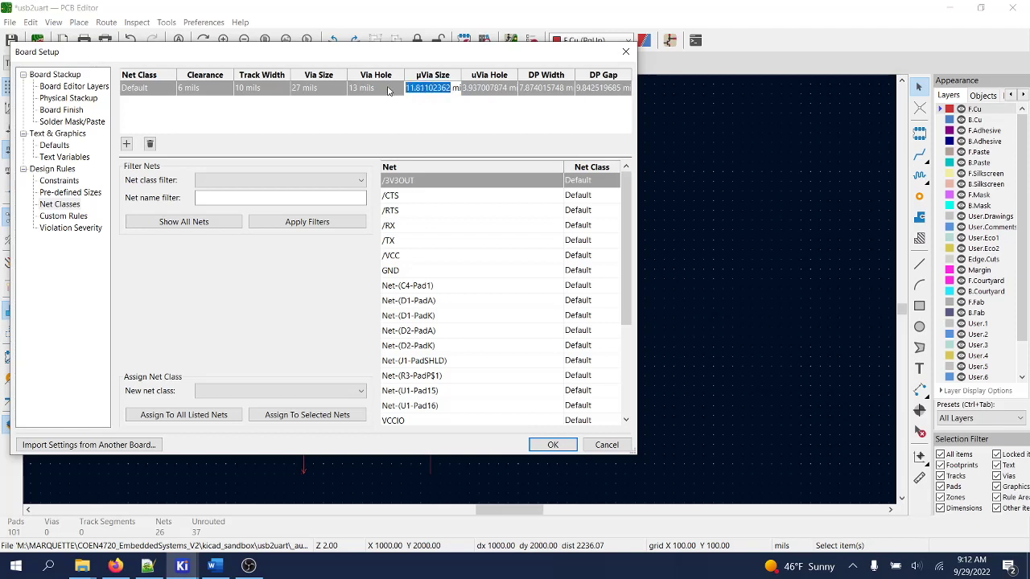
{"action": "type", "text": "27 mils"}
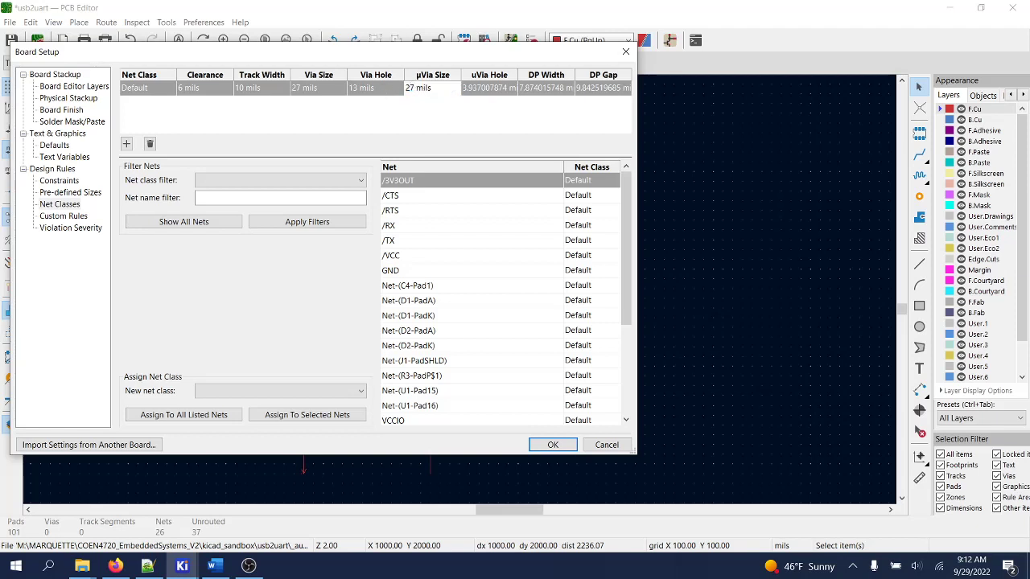
{"action": "left_click", "coordinate": [476, 90]}
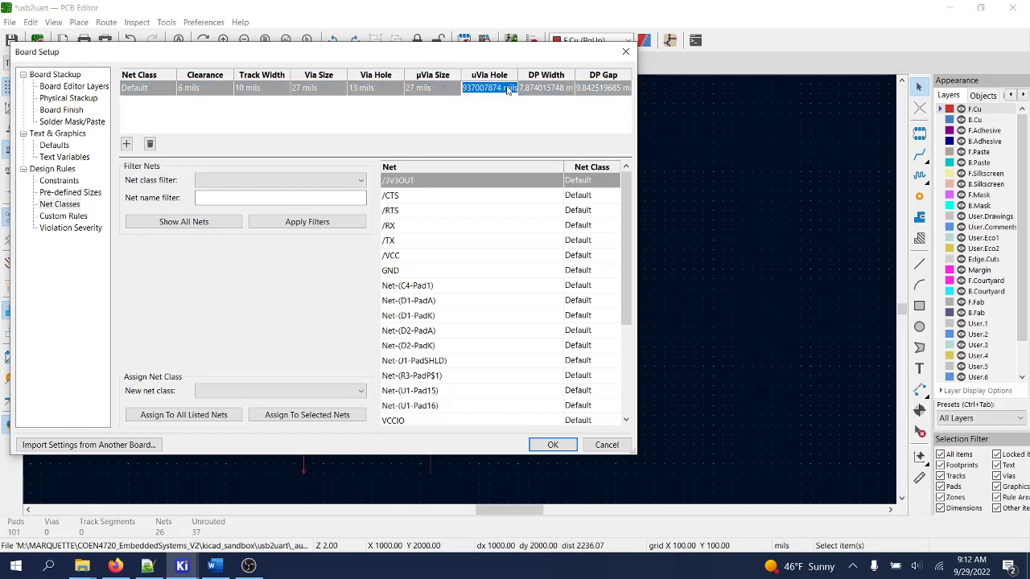
{"action": "left_click", "coordinate": [505, 90]}
{"action": "left_click_drag", "start_coordinate": [505, 90], "coordinate": [421, 90]}
{"action": "type", "text": "13"}
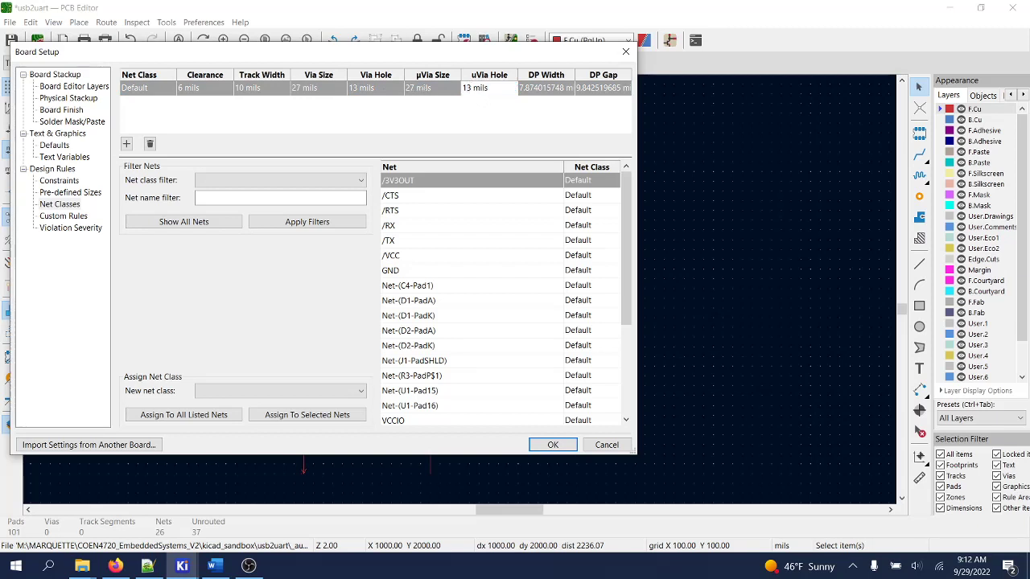
- Set Default's DP width to 9 and DP gap to 10 mils, then apply Board Setup
{"action": "left_click", "coordinate": [546, 89]}
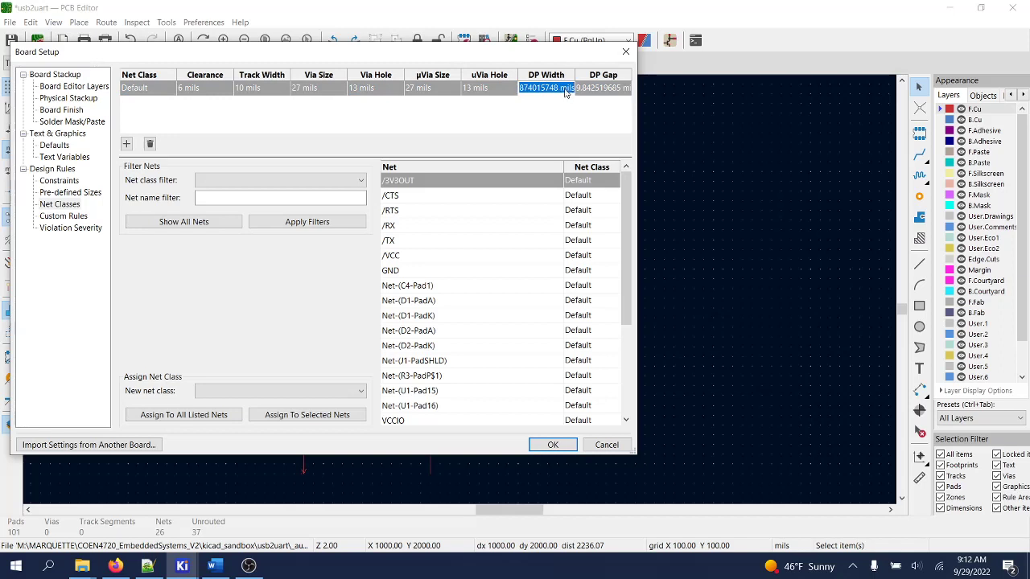
{"action": "left_click_drag", "start_coordinate": [565, 93], "coordinate": [478, 89]}
{"action": "type", "text": "9"}
{"action": "left_click", "coordinate": [600, 93]}
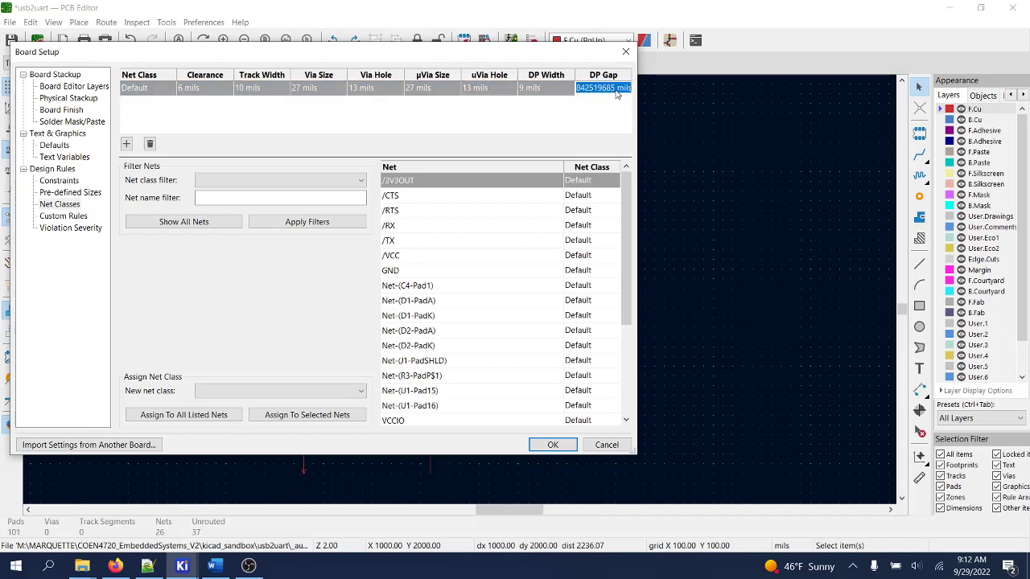
{"action": "left_click", "coordinate": [618, 91]}
{"action": "left_click_drag", "start_coordinate": [616, 93], "coordinate": [532, 90]}
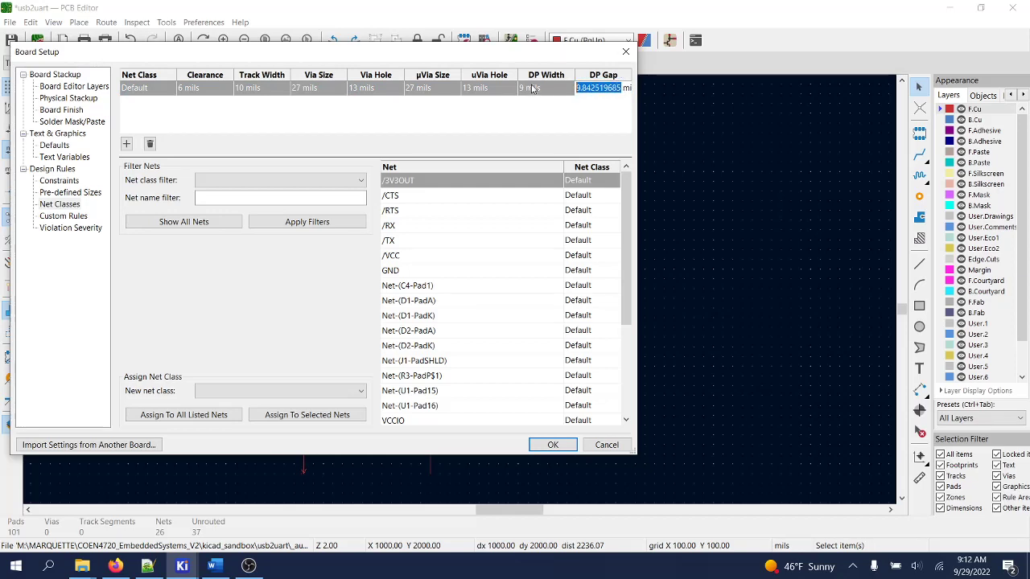
{"action": "type", "text": "10 mils"}
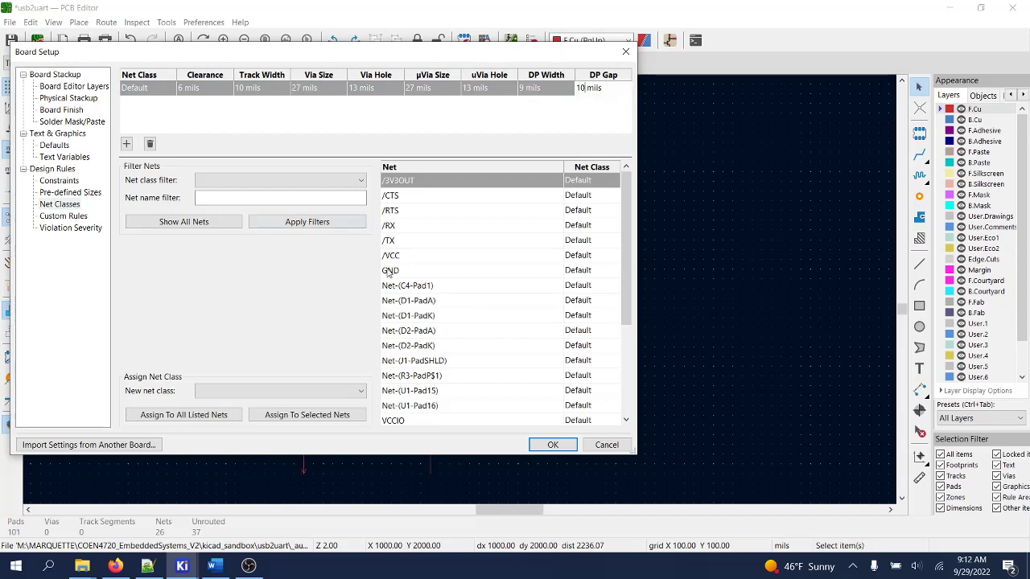
{"action": "left_click", "coordinate": [544, 443]}
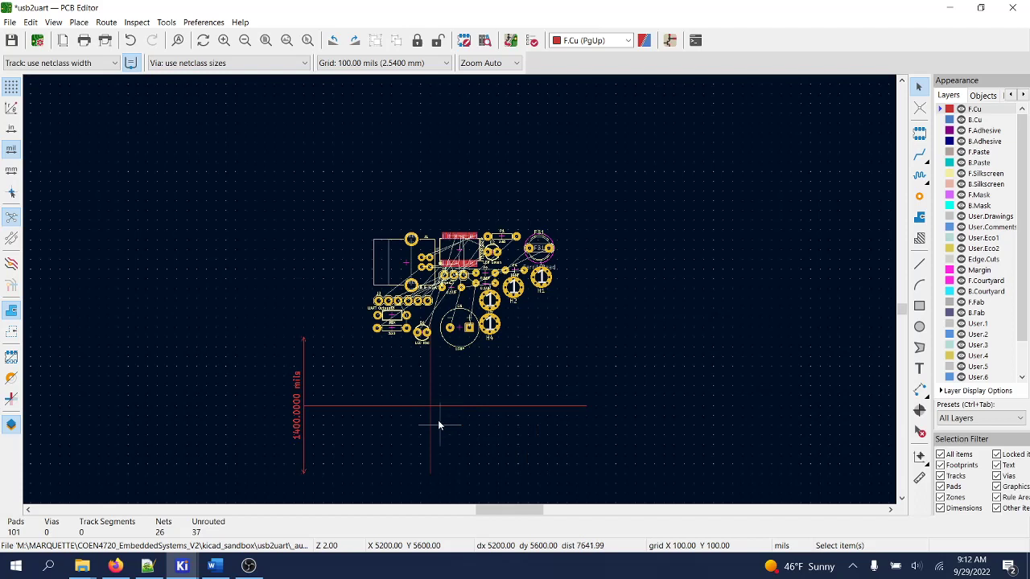
- Drag USB connector J1 and FT232RL chip U1 down-left, away from the cluster
{"action": "left_click", "coordinate": [397, 273]}
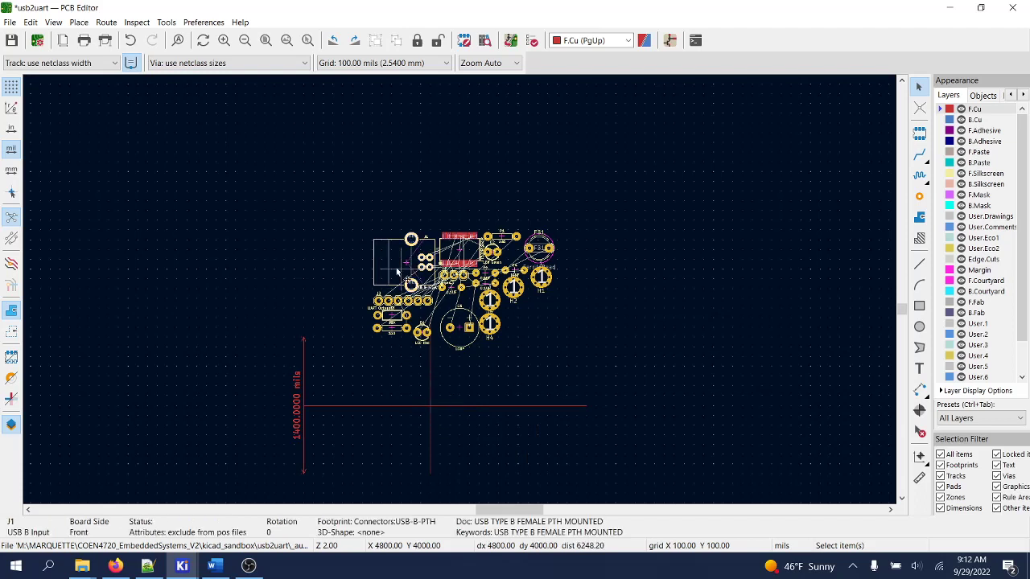
{"action": "left_click_drag", "start_coordinate": [397, 273], "coordinate": [345, 412]}
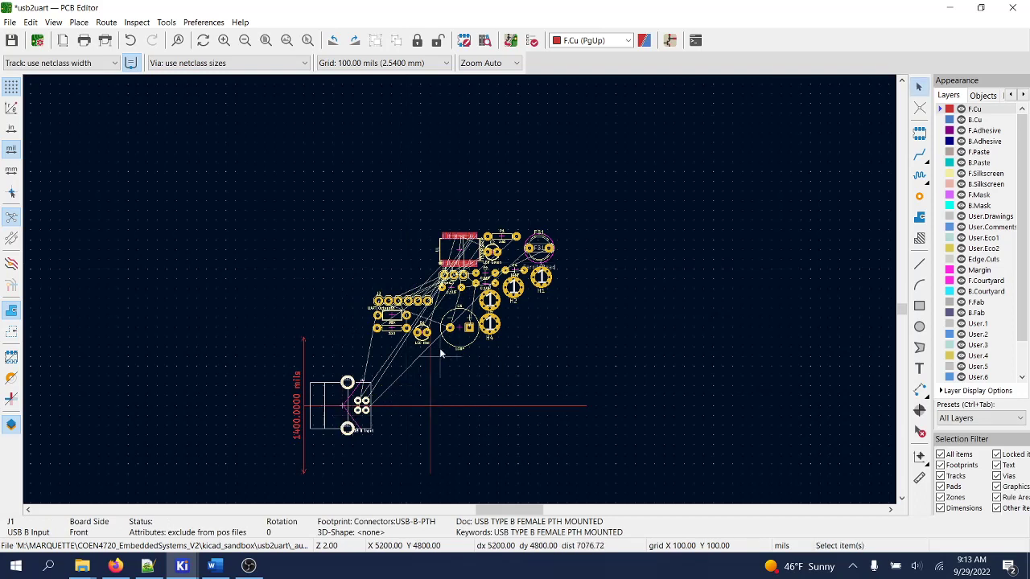
{"action": "left_click", "coordinate": [451, 254]}
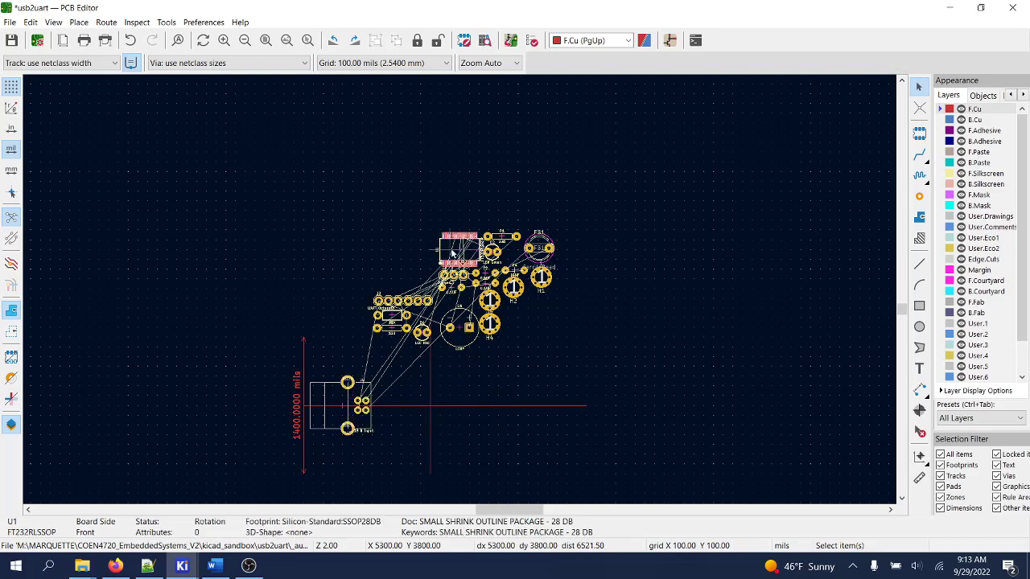
{"action": "left_click_drag", "start_coordinate": [451, 254], "coordinate": [426, 411]}
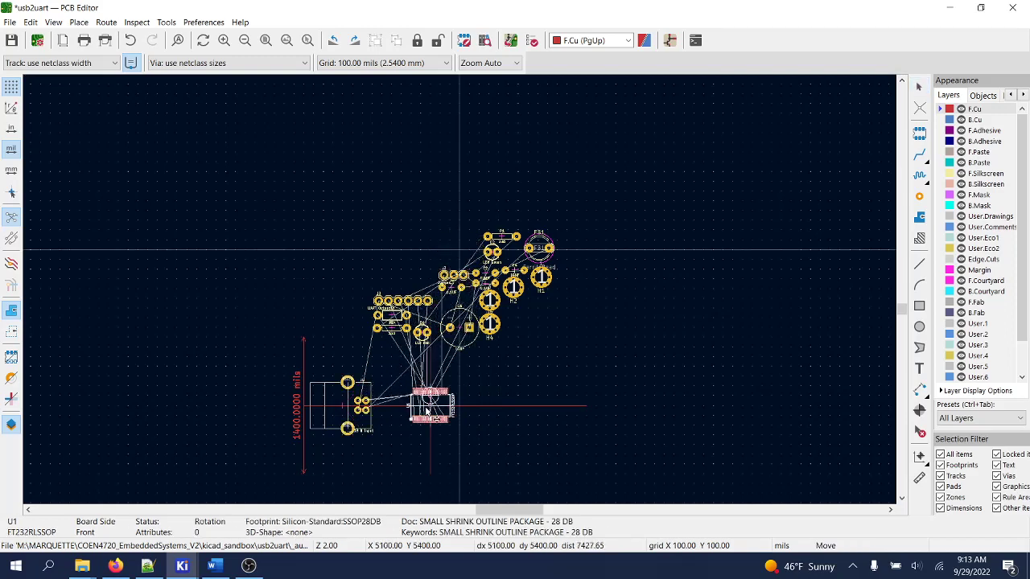
{"action": "left_click", "coordinate": [427, 411]}
{"action": "scroll", "coordinate": [477, 370], "scroll_direction": "up", "scroll_amount": 1}
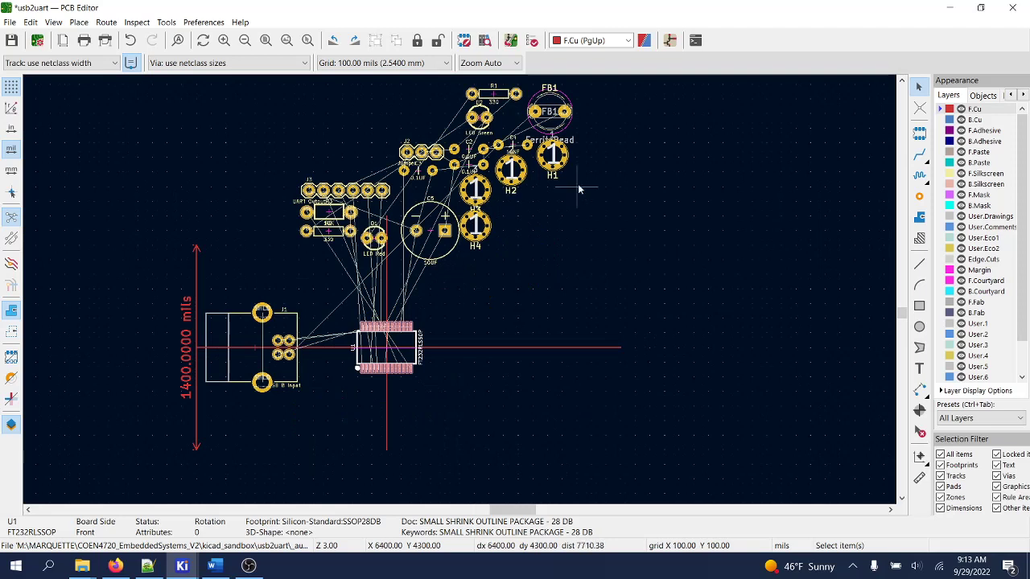
- Move mounting hole H3 out to the upper left and H2 to the upper right
{"action": "left_click", "coordinate": [473, 198]}
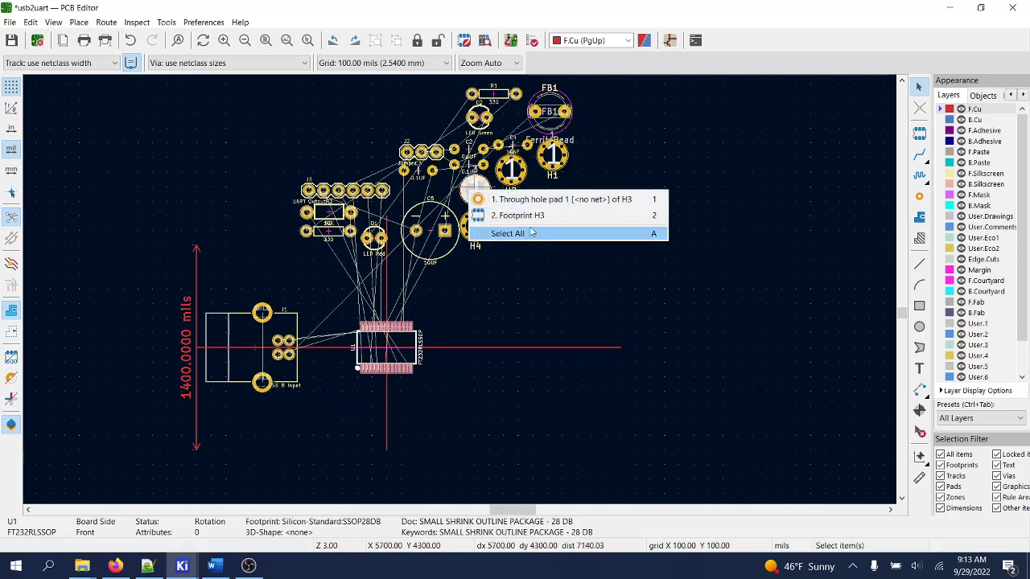
{"action": "left_click", "coordinate": [522, 201]}
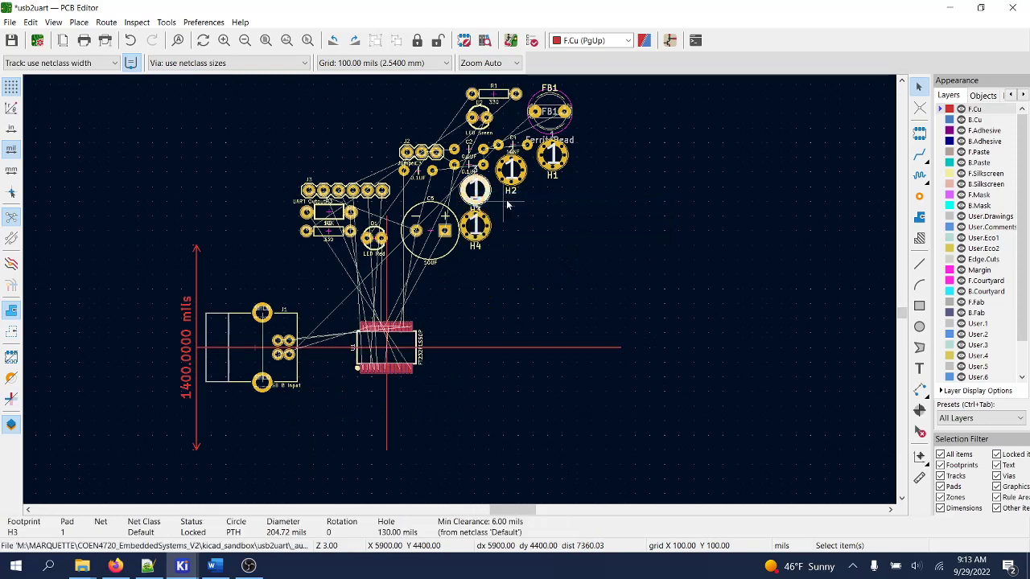
{"action": "key", "text": "m"}
{"action": "left_click", "coordinate": [213, 239]}
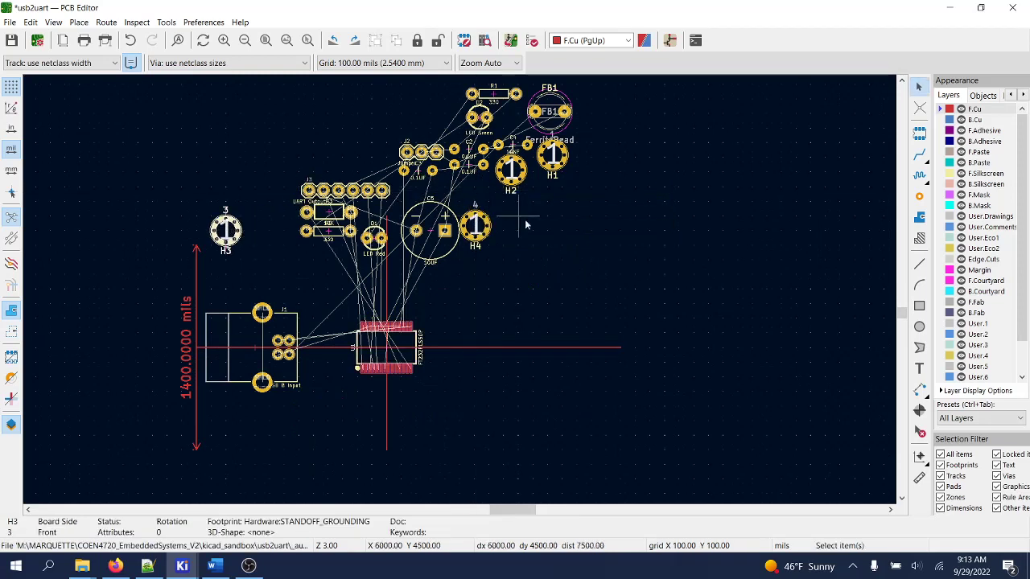
{"action": "left_click", "coordinate": [524, 179]}
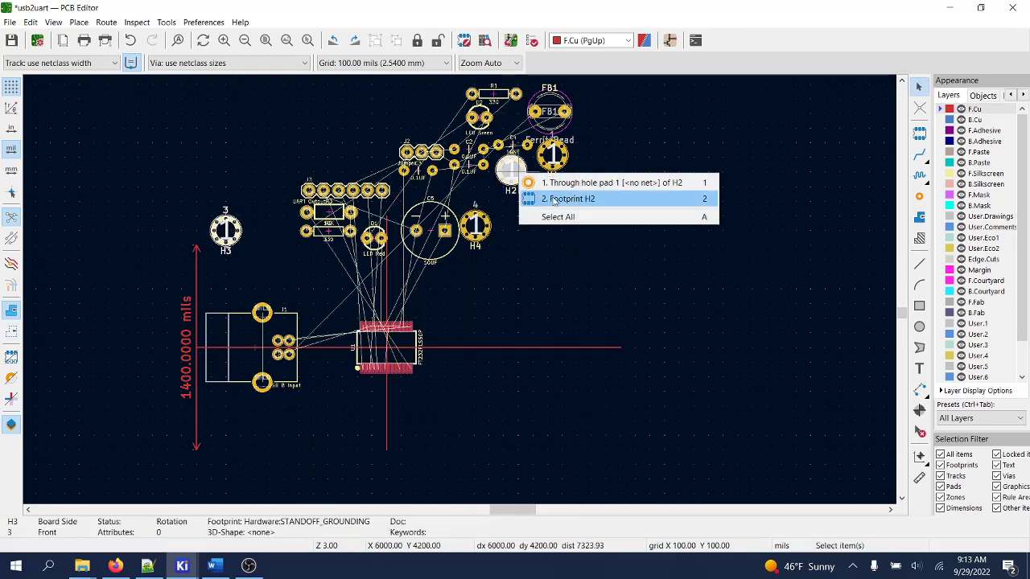
{"action": "left_click", "coordinate": [554, 185]}
{"action": "key", "text": "m"}
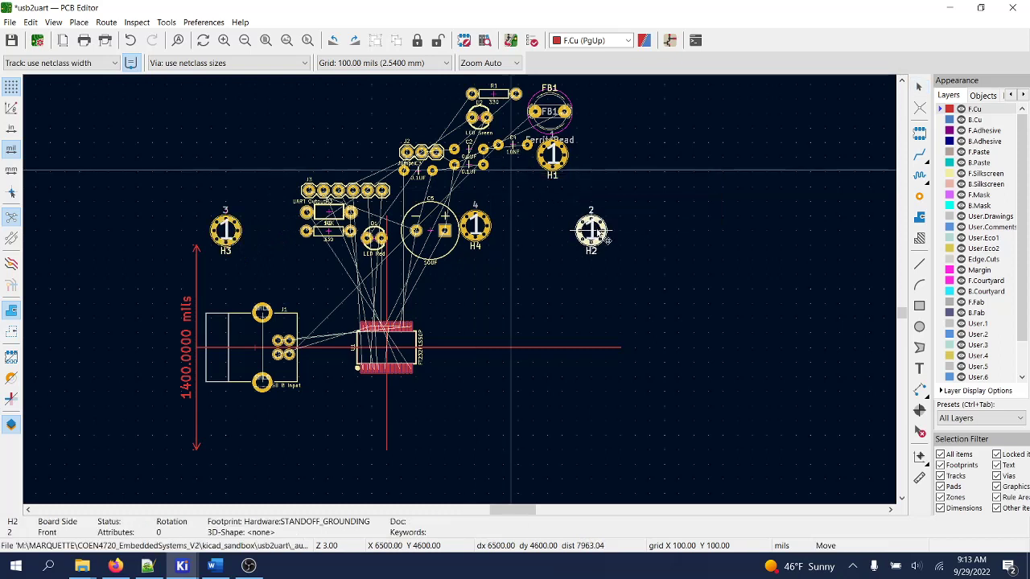
{"action": "left_click", "coordinate": [605, 233]}
- Move mounting hole H1 to the lower right and H4 to the lower left
{"action": "left_click", "coordinate": [552, 156]}
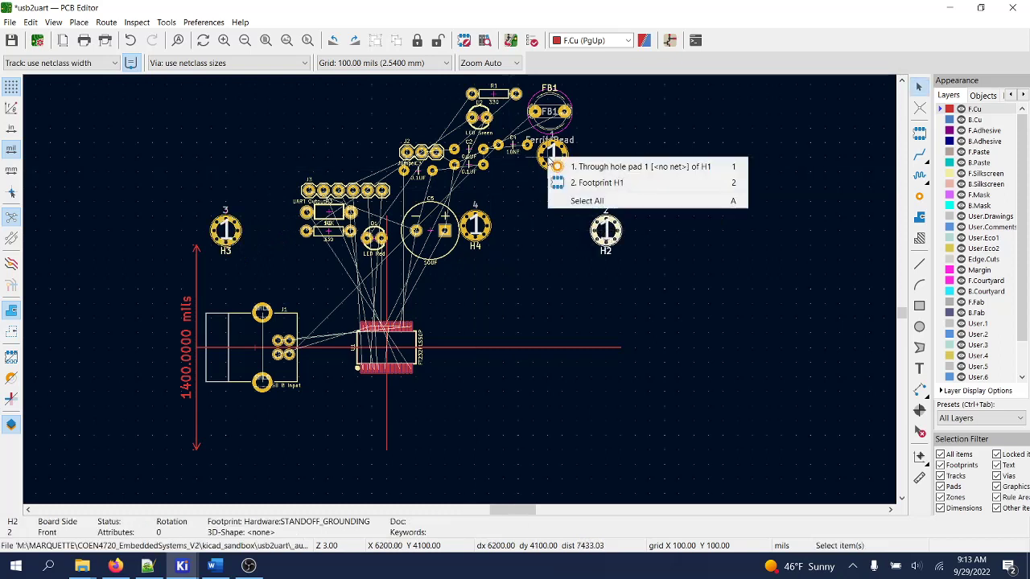
{"action": "left_click", "coordinate": [593, 167]}
{"action": "key", "text": "m"}
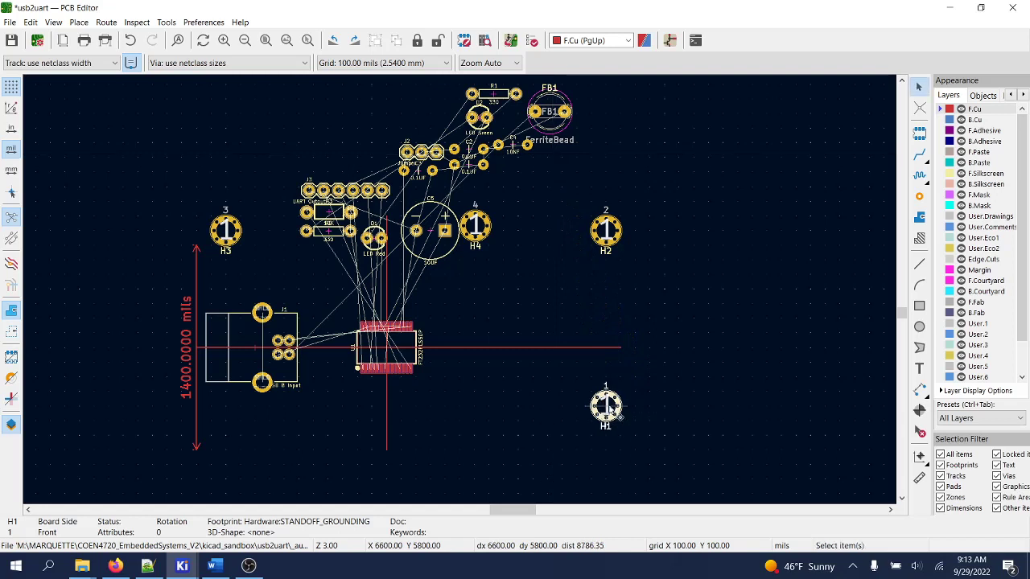
{"action": "left_click", "coordinate": [605, 407]}
{"action": "left_click", "coordinate": [477, 230]}
{"action": "left_click", "coordinate": [515, 256]}
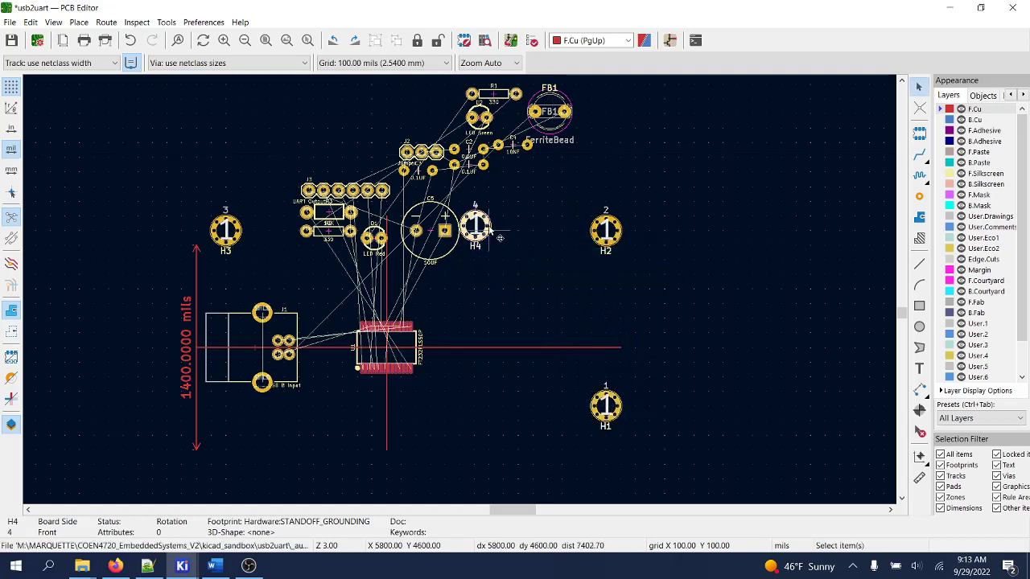
{"action": "key", "text": "m"}
{"action": "left_click", "coordinate": [225, 450]}
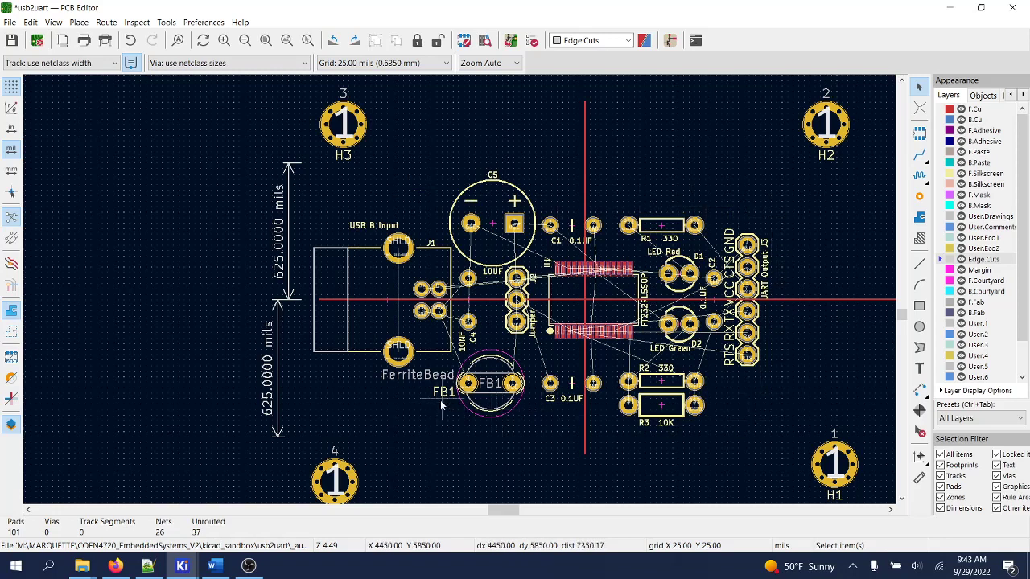
- Select the Draw Line tool for the Edge.Cuts outline
{"action": "left_click", "coordinate": [919, 264]}
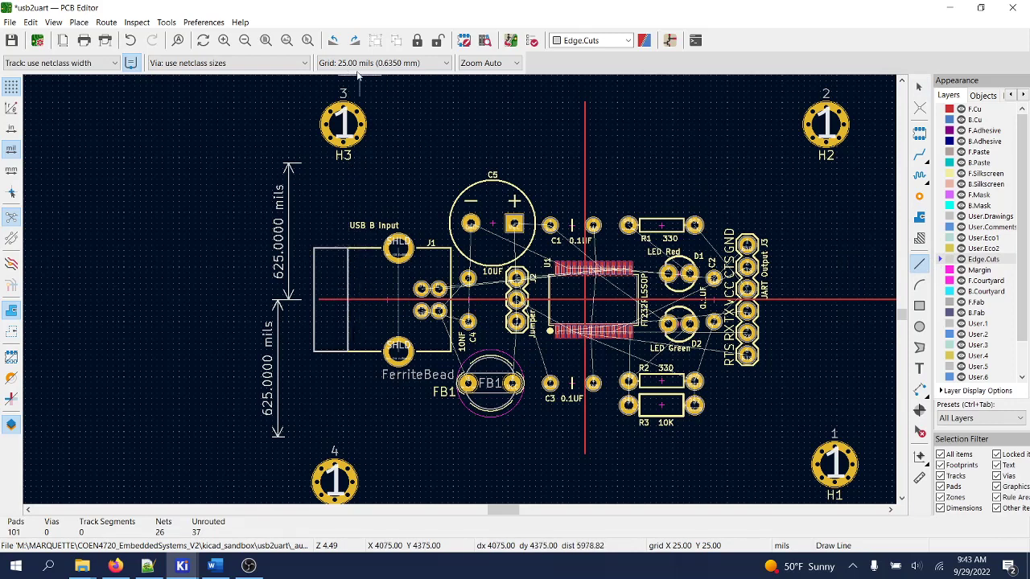
- Set the grid to 10 mils and draw the outline up to the top-left and top-right corners
{"action": "left_click", "coordinate": [375, 65]}
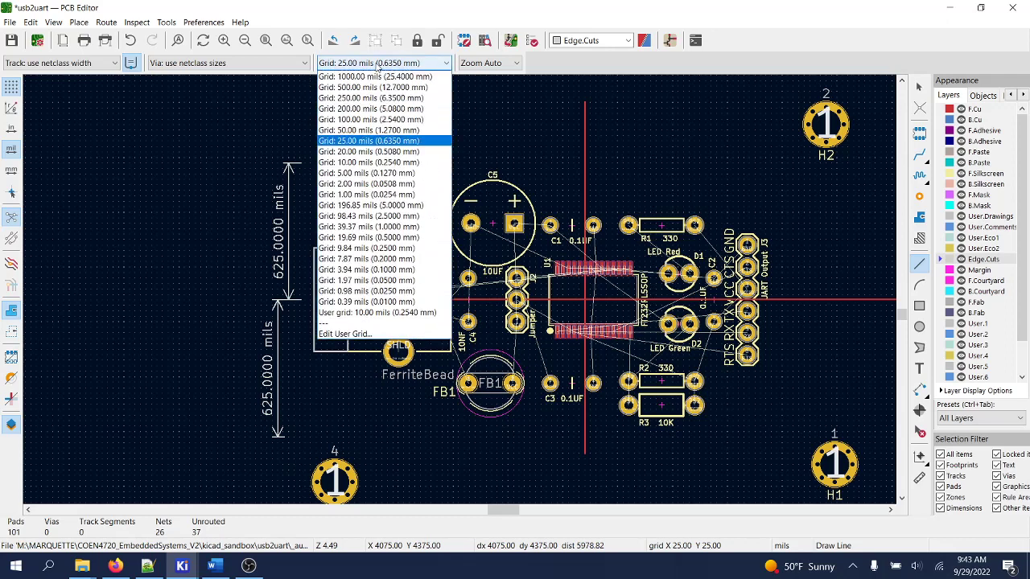
{"action": "left_click", "coordinate": [368, 164]}
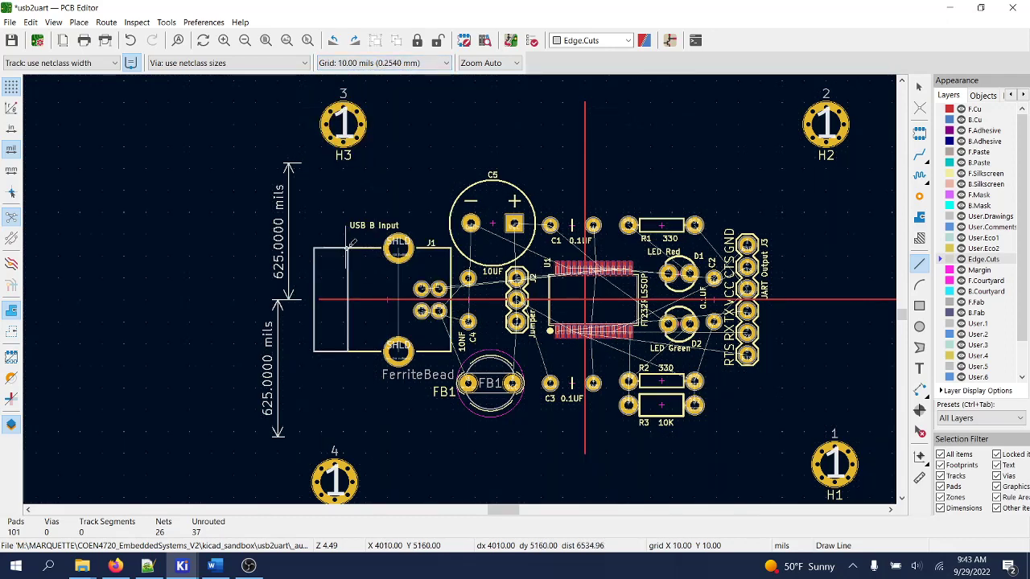
{"action": "left_click", "coordinate": [347, 243]}
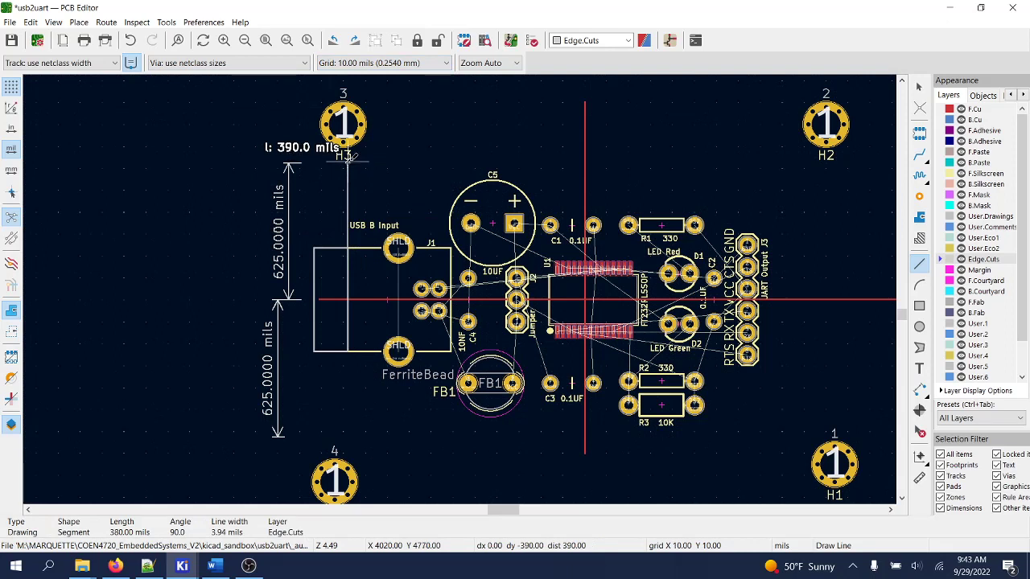
{"action": "left_click", "coordinate": [348, 162]}
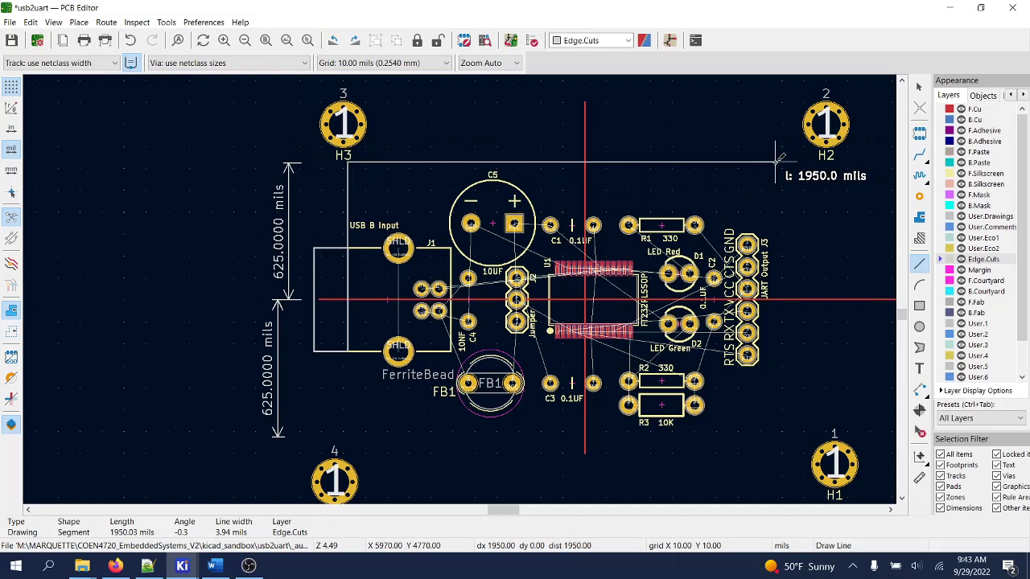
{"action": "left_click", "coordinate": [776, 162]}
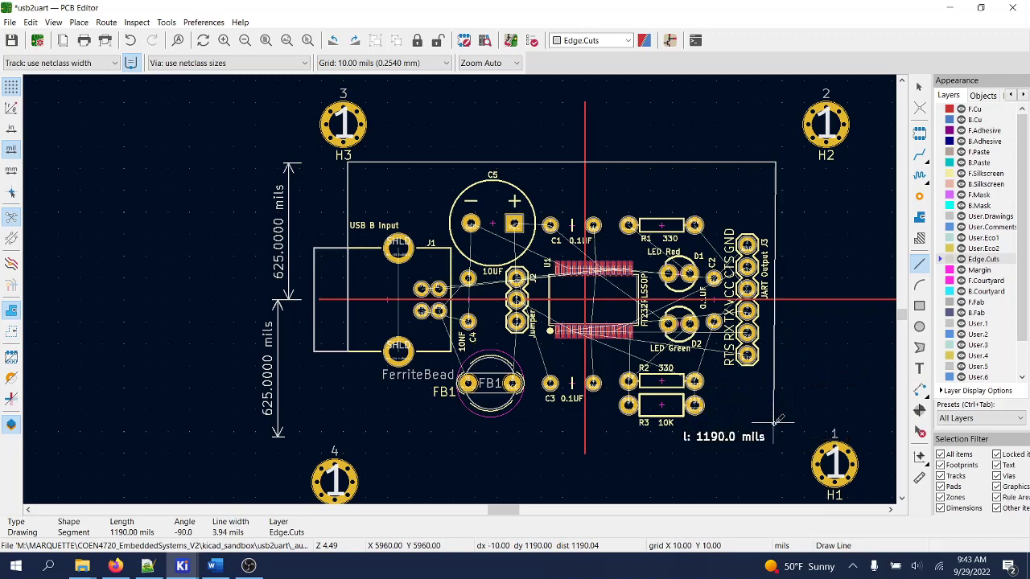
- Continue through the bottom corners and finish with the 850-mil vertical left edge
{"action": "scroll", "coordinate": [779, 420], "scroll_direction": "up", "scroll_amount": 2}
{"action": "scroll", "coordinate": [466, 285], "scroll_direction": "down", "scroll_amount": 3}
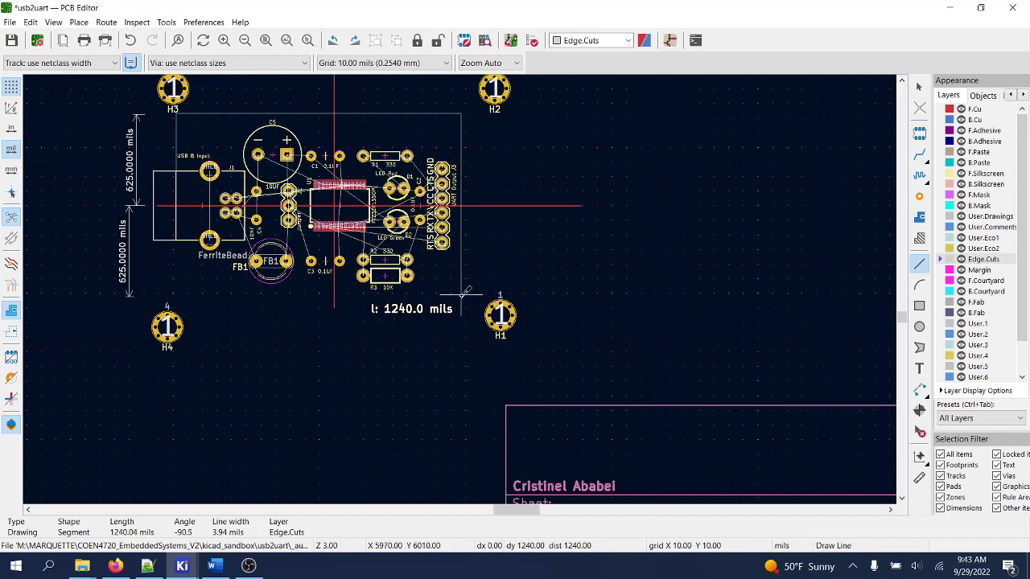
{"action": "left_click", "coordinate": [462, 295]}
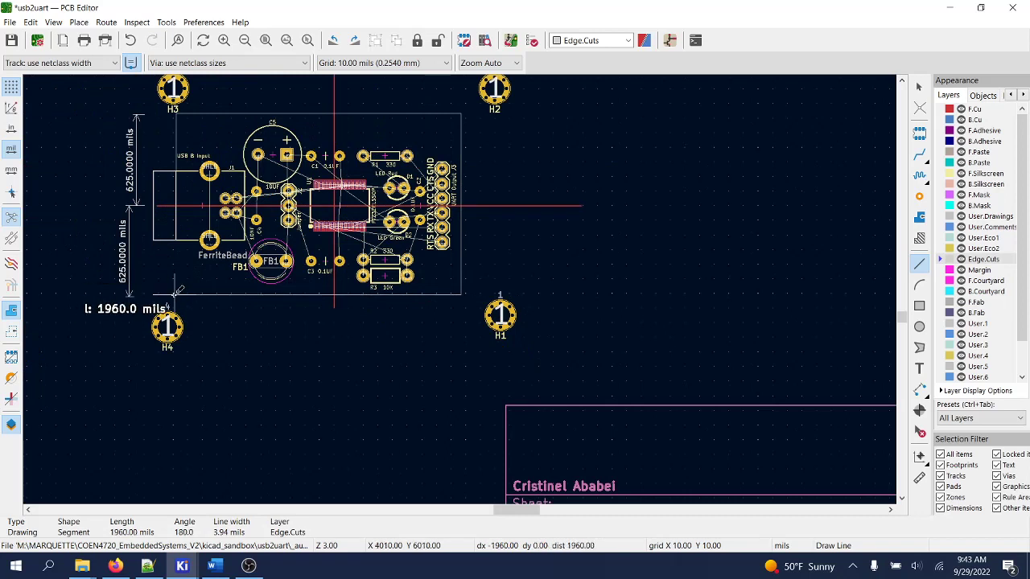
{"action": "scroll", "coordinate": [180, 291], "scroll_direction": "up", "scroll_amount": 2}
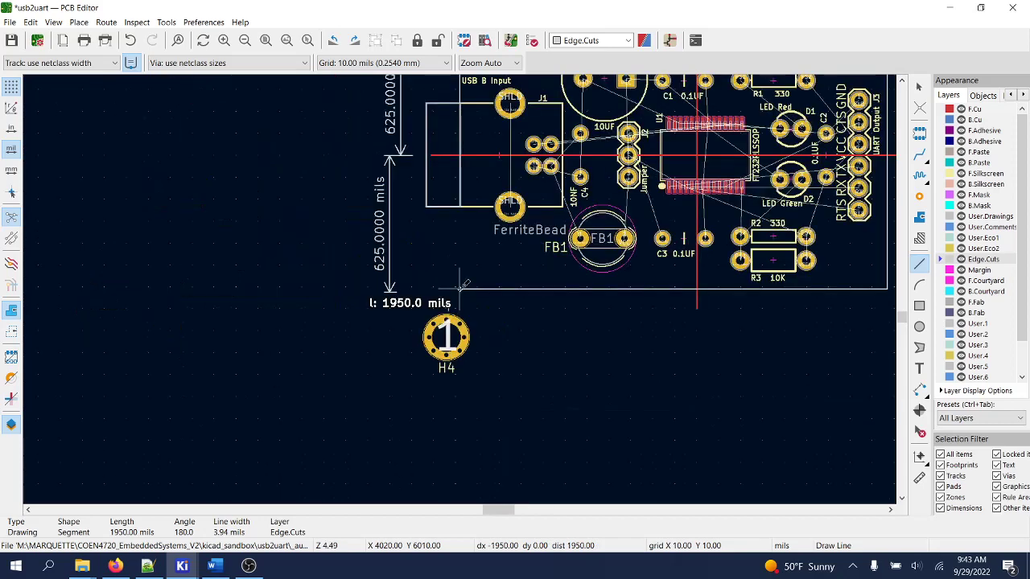
{"action": "scroll", "coordinate": [460, 286], "scroll_direction": "up", "scroll_amount": 2}
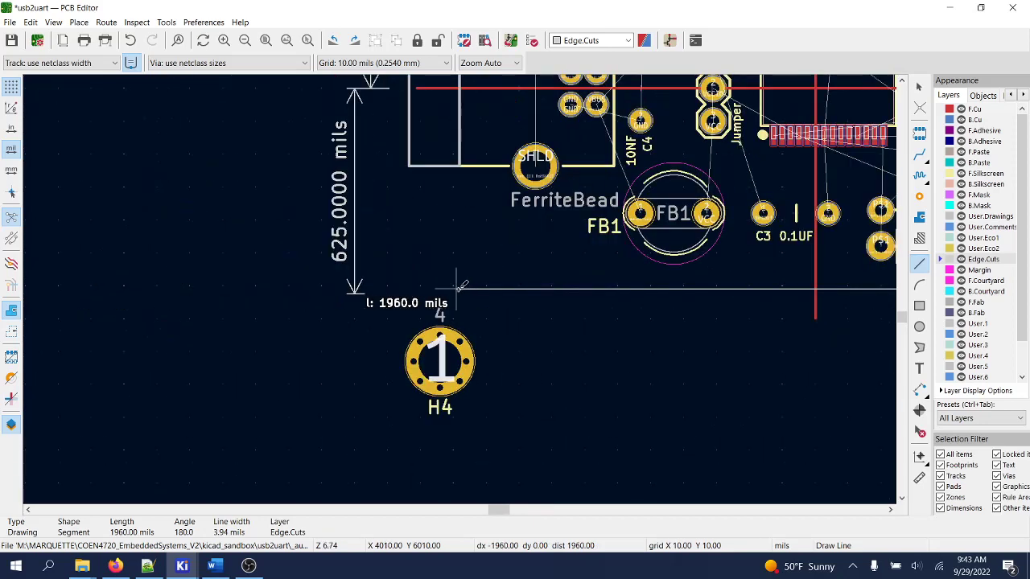
{"action": "left_click", "coordinate": [460, 286]}
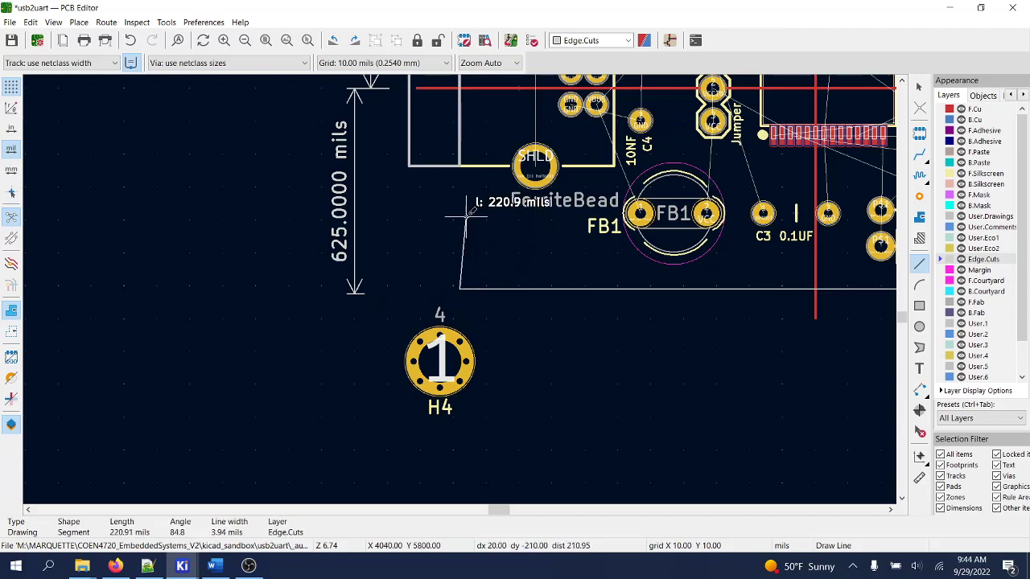
{"action": "scroll", "coordinate": [461, 201], "scroll_direction": "up", "scroll_amount": 2}
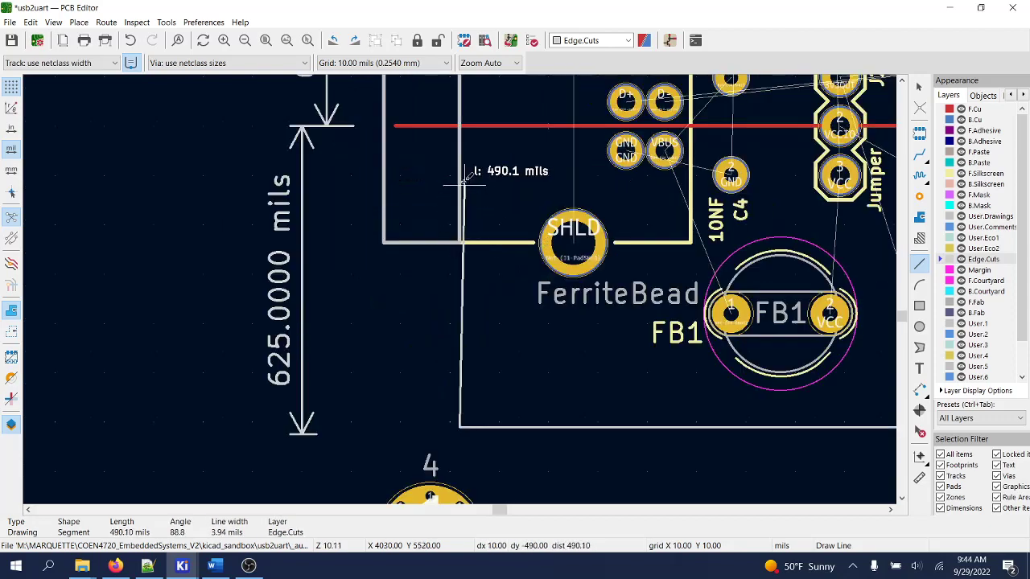
{"action": "scroll", "coordinate": [460, 173], "scroll_direction": "up", "scroll_amount": 2}
{"action": "scroll", "coordinate": [460, 290], "scroll_direction": "down", "scroll_amount": 2}
{"action": "scroll", "coordinate": [460, 286], "scroll_direction": "down", "scroll_amount": 2}
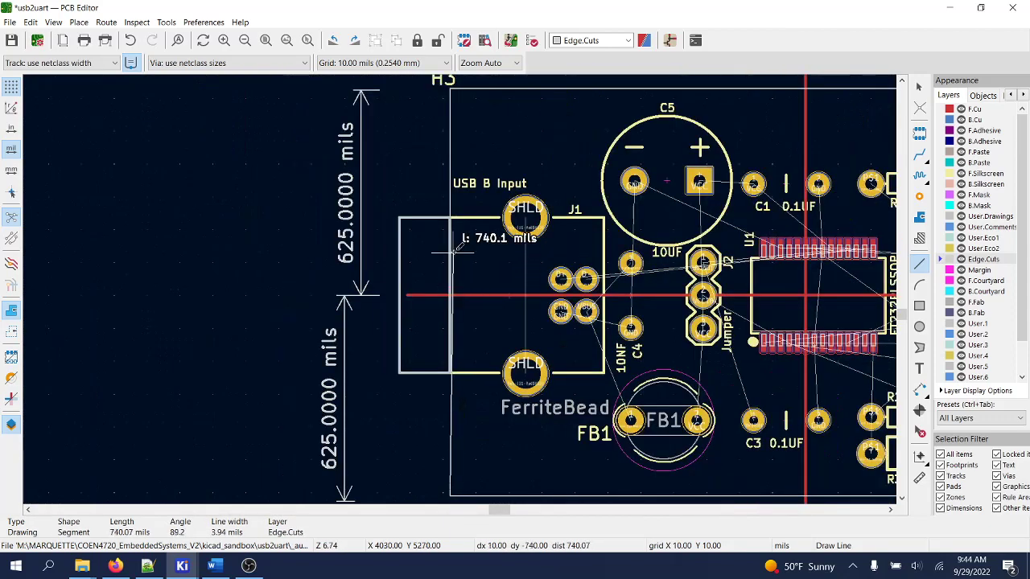
{"action": "double_click", "coordinate": [453, 214]}
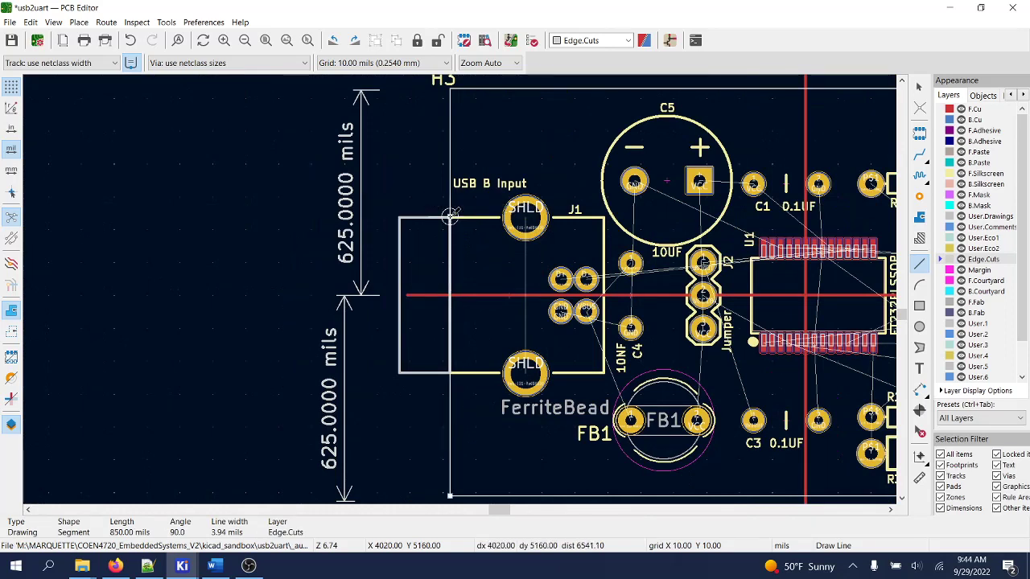
{"action": "key", "text": "Escape"}
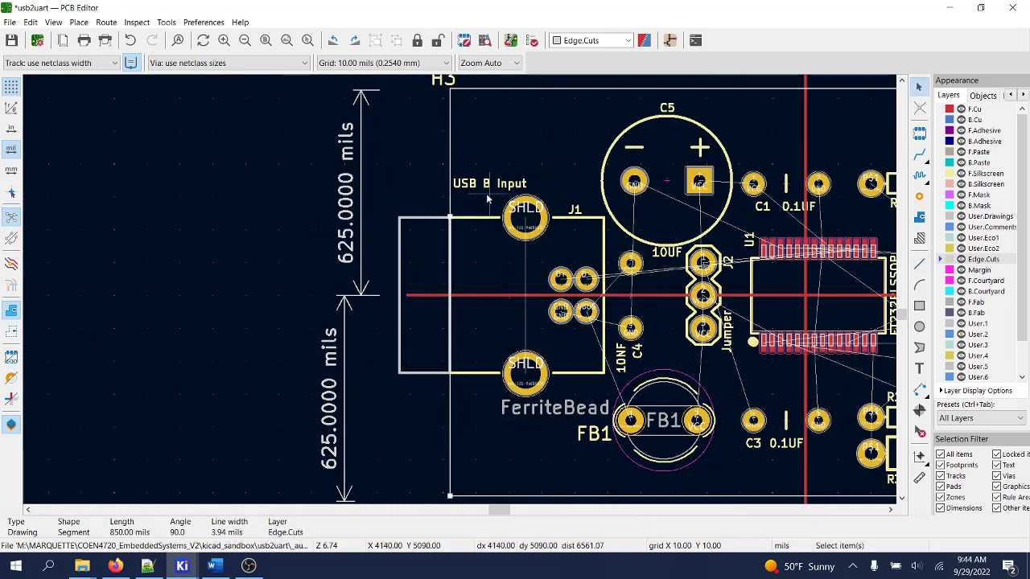
- Move the top Edge.Cuts line onto the top-left corner
{"action": "key", "text": "Escape"}
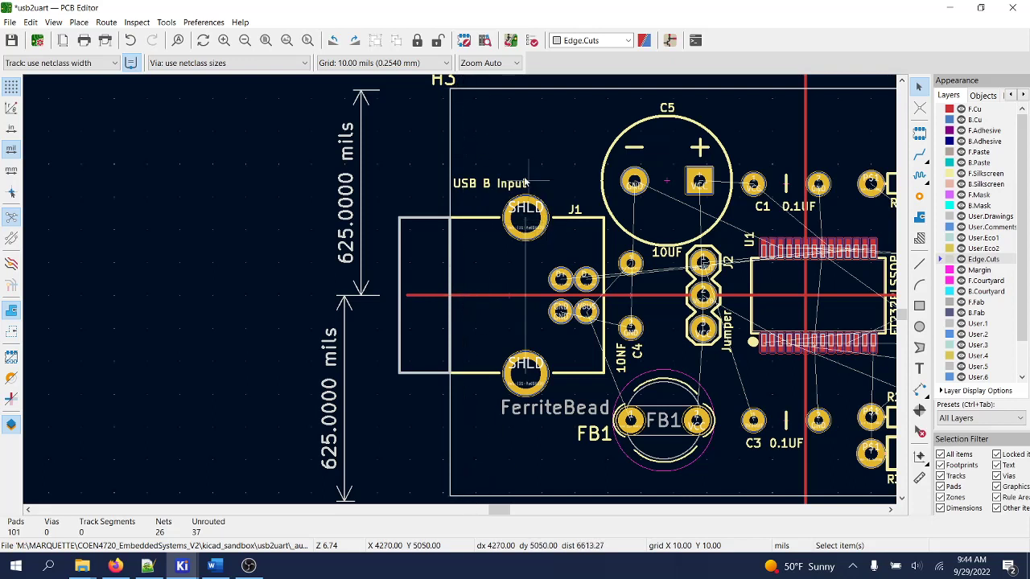
{"action": "scroll", "coordinate": [453, 120], "scroll_direction": "up", "scroll_amount": 2}
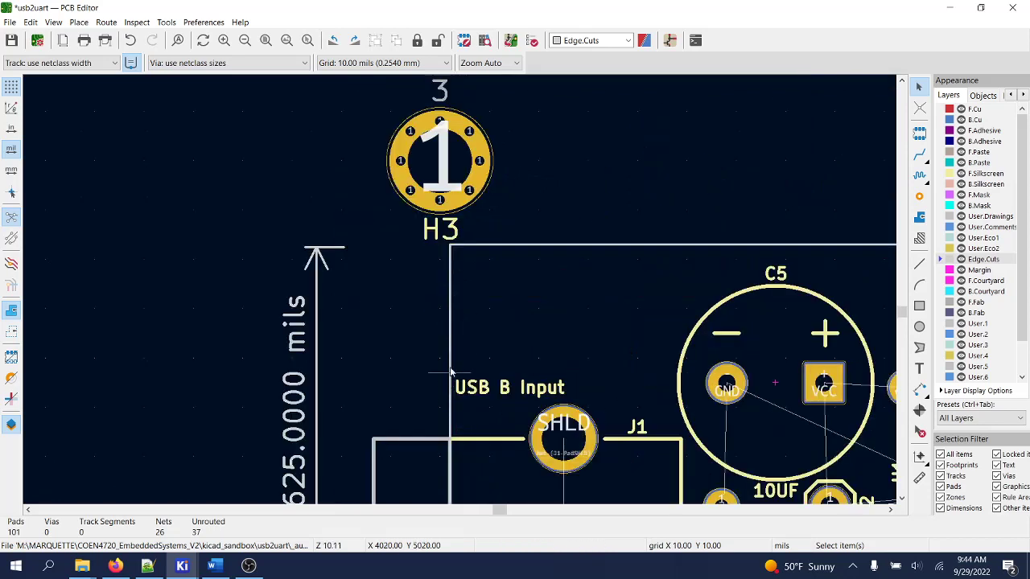
{"action": "scroll", "coordinate": [458, 287], "scroll_direction": "up", "scroll_amount": 1}
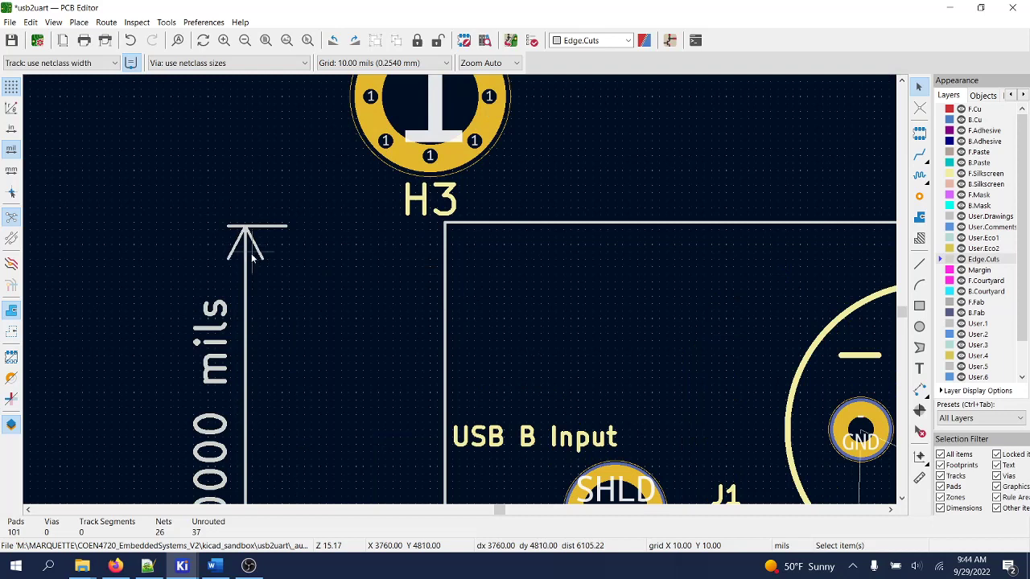
{"action": "left_click", "coordinate": [510, 228]}
{"action": "key", "text": "m"}
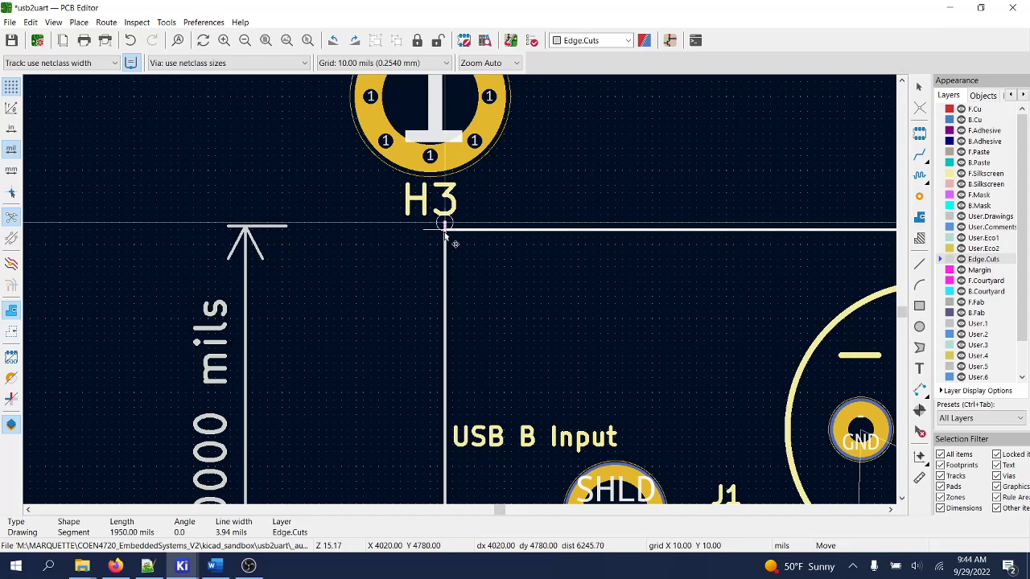
{"action": "left_click", "coordinate": [445, 229]}
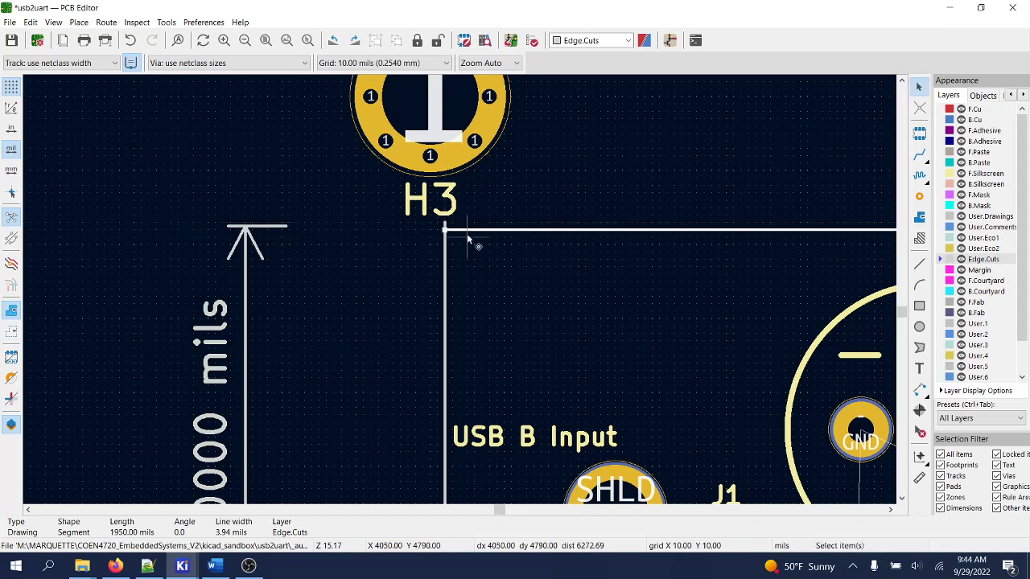
{"action": "key", "text": "Escape"}
{"action": "scroll", "coordinate": [536, 292], "scroll_direction": "down", "scroll_amount": 6}
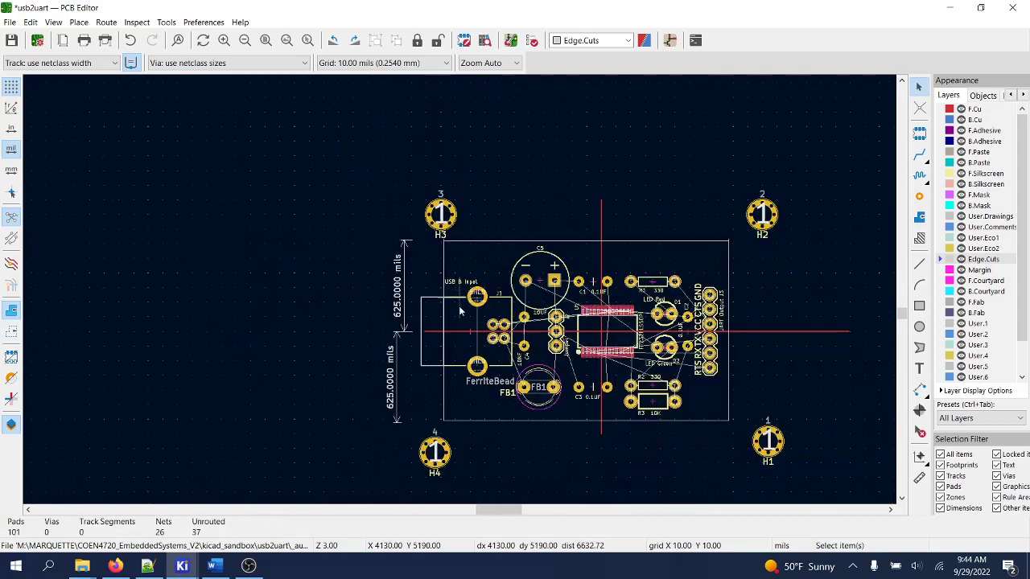
{"action": "scroll", "coordinate": [461, 294], "scroll_direction": "up", "scroll_amount": 6}
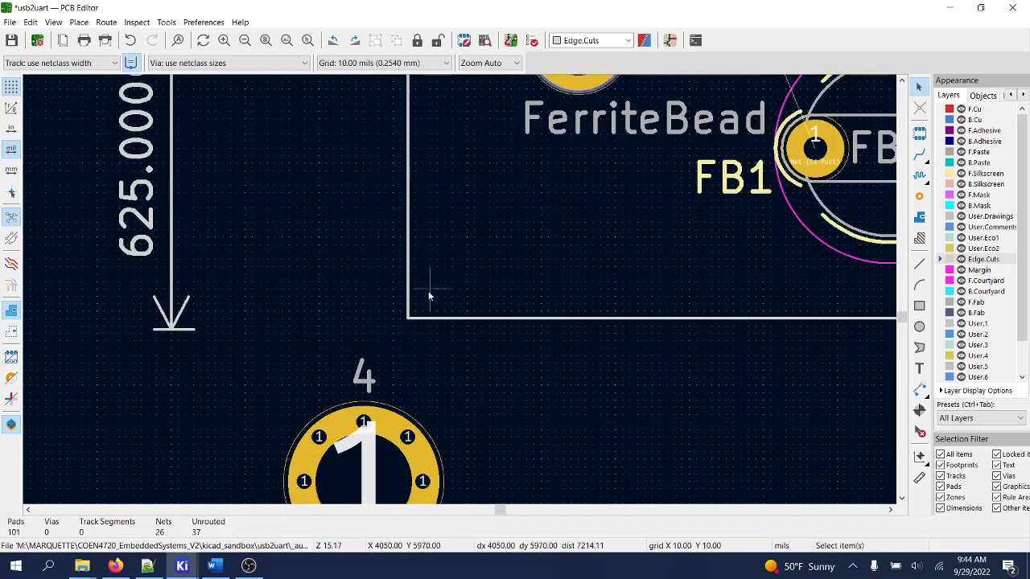
- Move the bottom and left edge lines so they meet at the bottom-left corner
{"action": "left_click", "coordinate": [458, 318]}
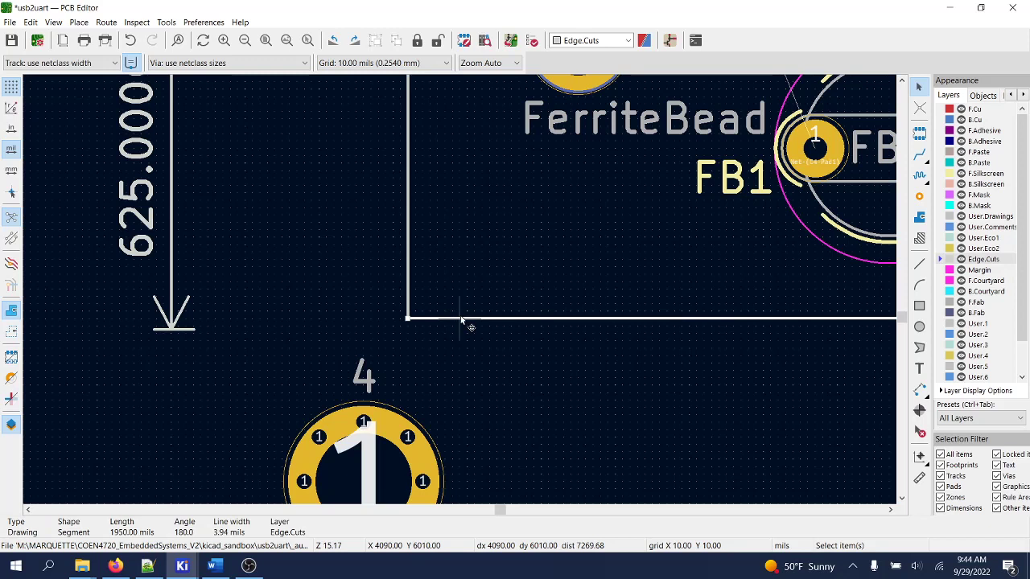
{"action": "key", "text": "m"}
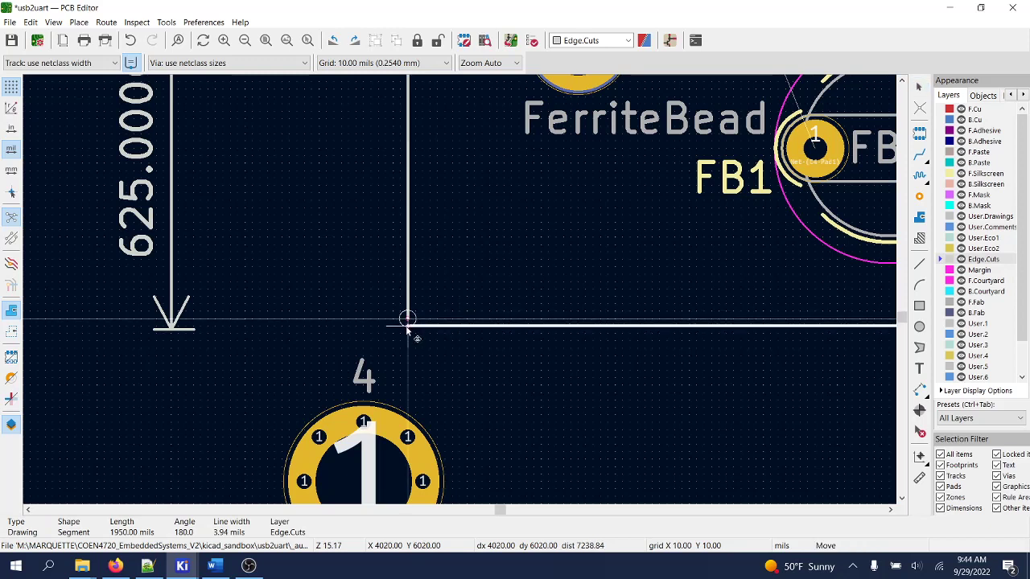
{"action": "left_click", "coordinate": [407, 326]}
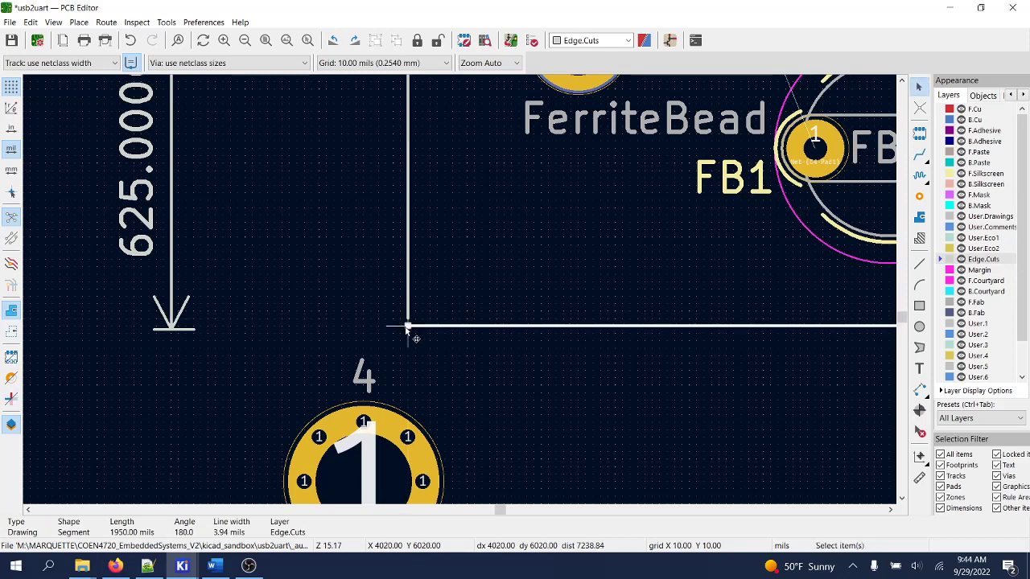
{"action": "left_click", "coordinate": [408, 315]}
{"action": "key", "text": "m"}
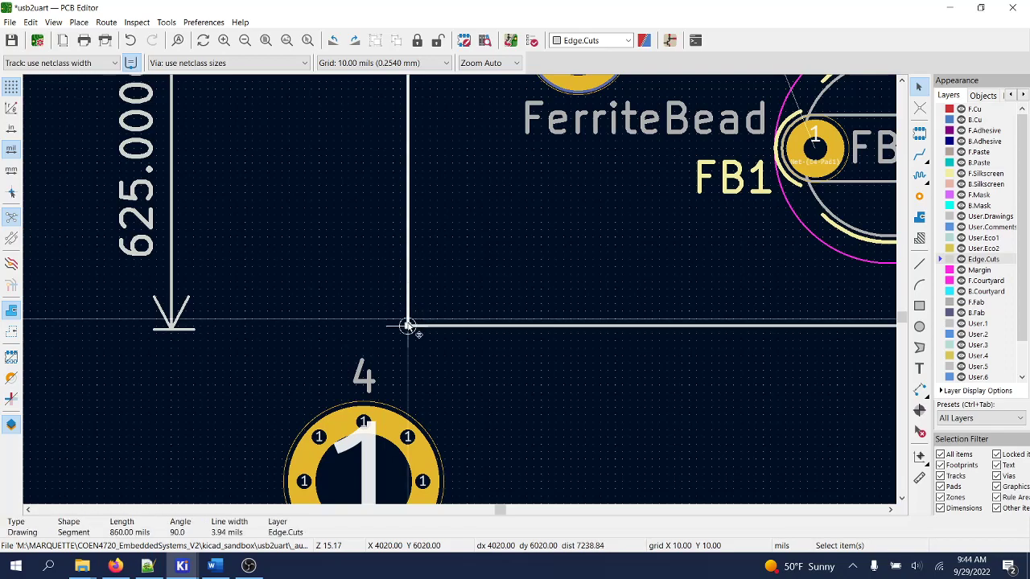
{"action": "left_click", "coordinate": [407, 327]}
{"action": "scroll", "coordinate": [460, 288], "scroll_direction": "down", "scroll_amount": 2}
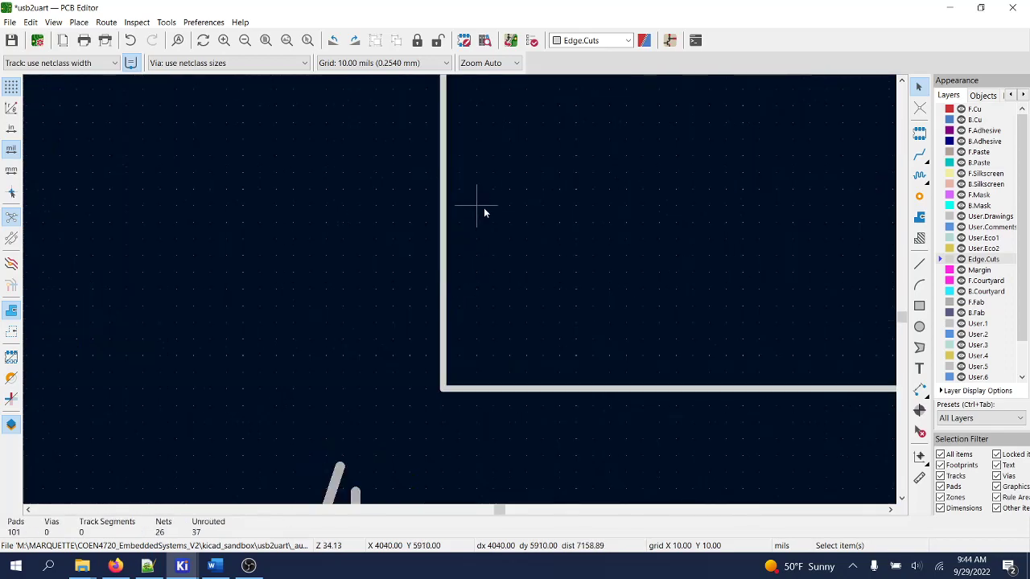
{"action": "scroll", "coordinate": [460, 292], "scroll_direction": "down", "scroll_amount": 4}
{"action": "scroll", "coordinate": [460, 288], "scroll_direction": "up", "scroll_amount": 3}
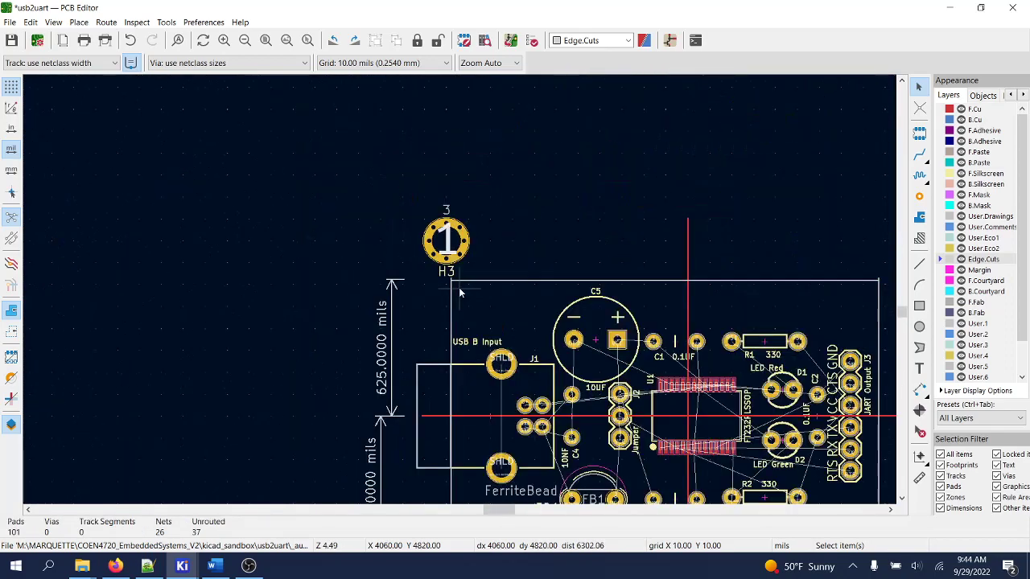
{"action": "scroll", "coordinate": [441, 288], "scroll_direction": "up", "scroll_amount": 1}
{"action": "scroll", "coordinate": [460, 291], "scroll_direction": "up", "scroll_amount": 1}
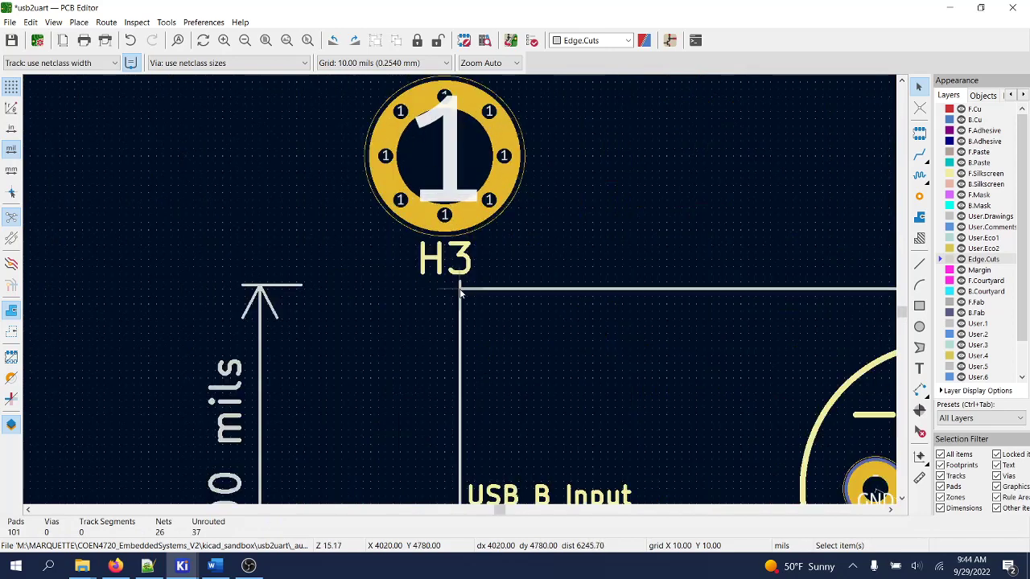
{"action": "left_click", "coordinate": [459, 312]}
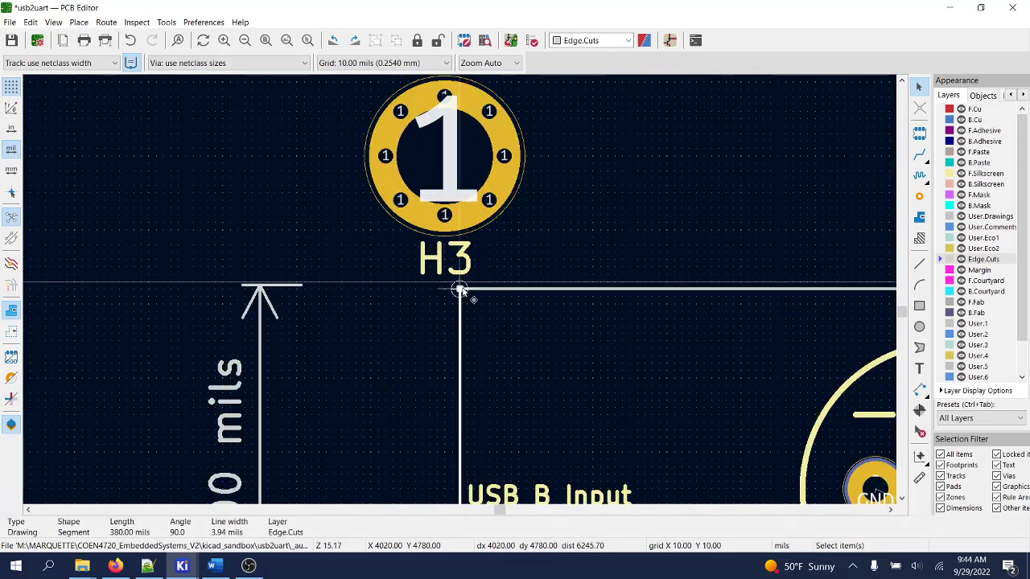
{"action": "key", "text": "Escape"}
{"action": "scroll", "coordinate": [462, 291], "scroll_direction": "down", "scroll_amount": 3}
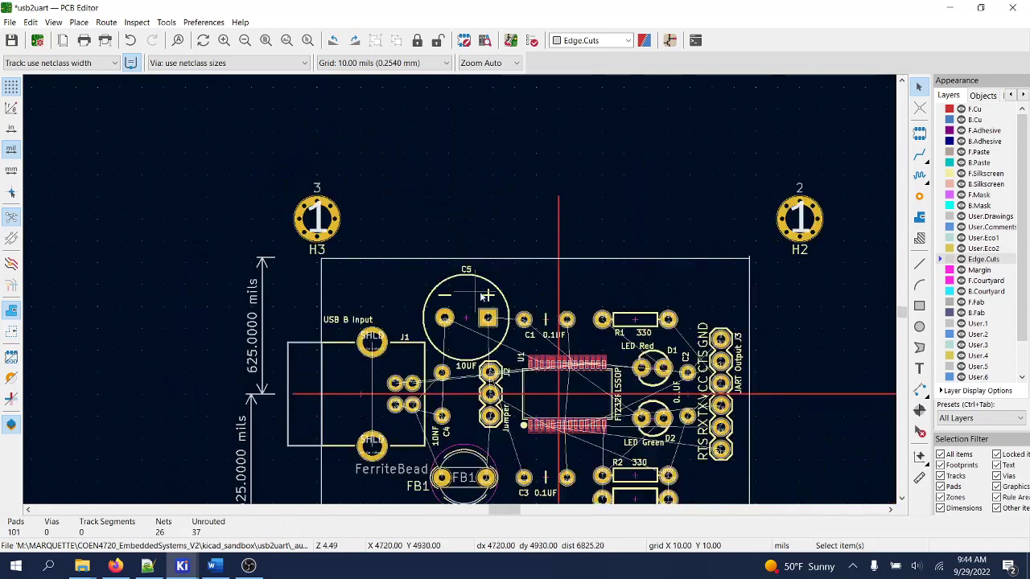
{"action": "scroll", "coordinate": [758, 347], "scroll_direction": "up", "scroll_amount": 2}
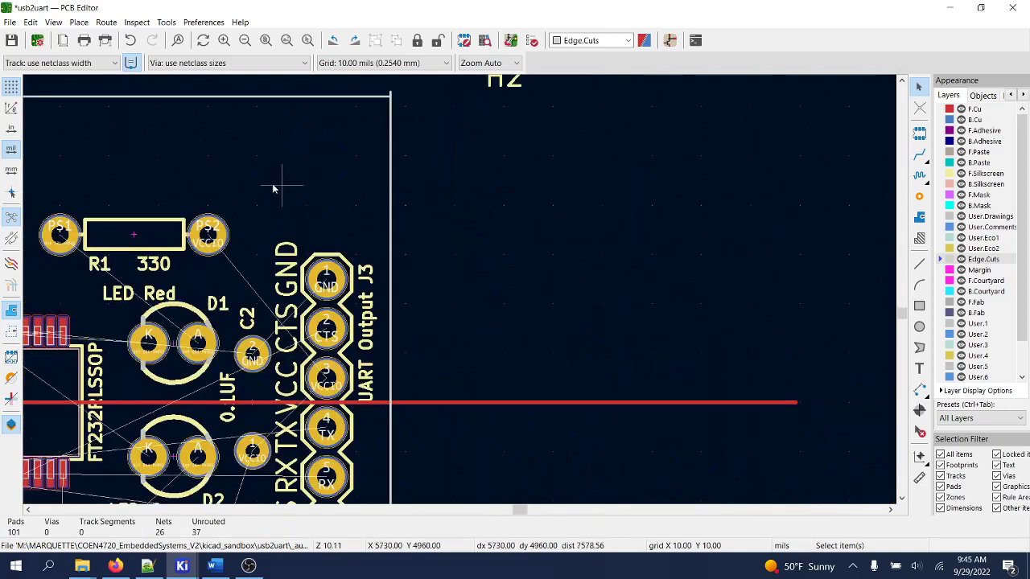
- Drag the right edge's top and bottom endpoints to meet the top and bottom edges
{"action": "left_click", "coordinate": [390, 110]}
{"action": "scroll", "coordinate": [397, 108], "scroll_direction": "up", "scroll_amount": 1}
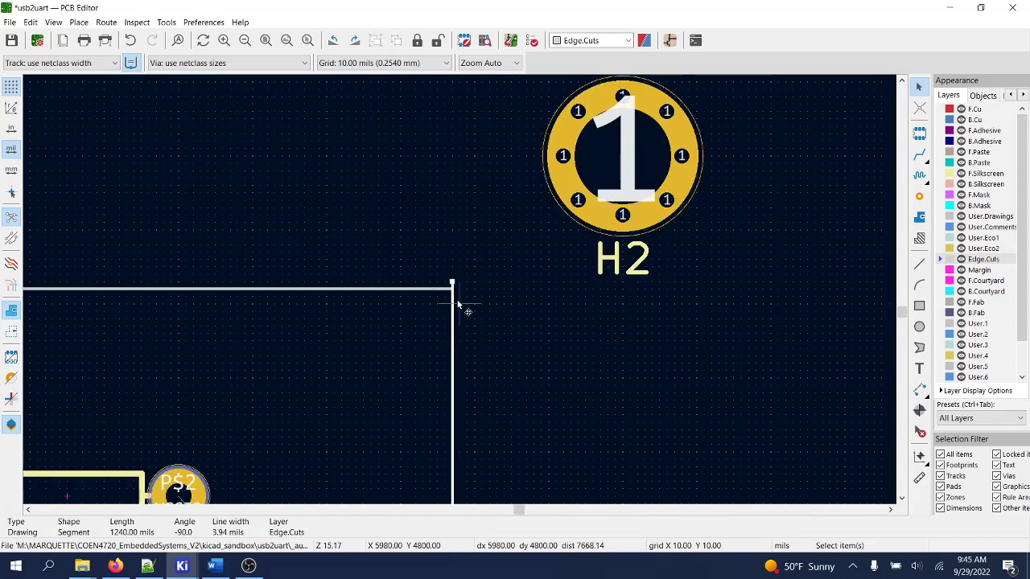
{"action": "left_click_drag", "start_coordinate": [453, 283], "coordinate": [453, 289]}
{"action": "left_click", "coordinate": [472, 299]}
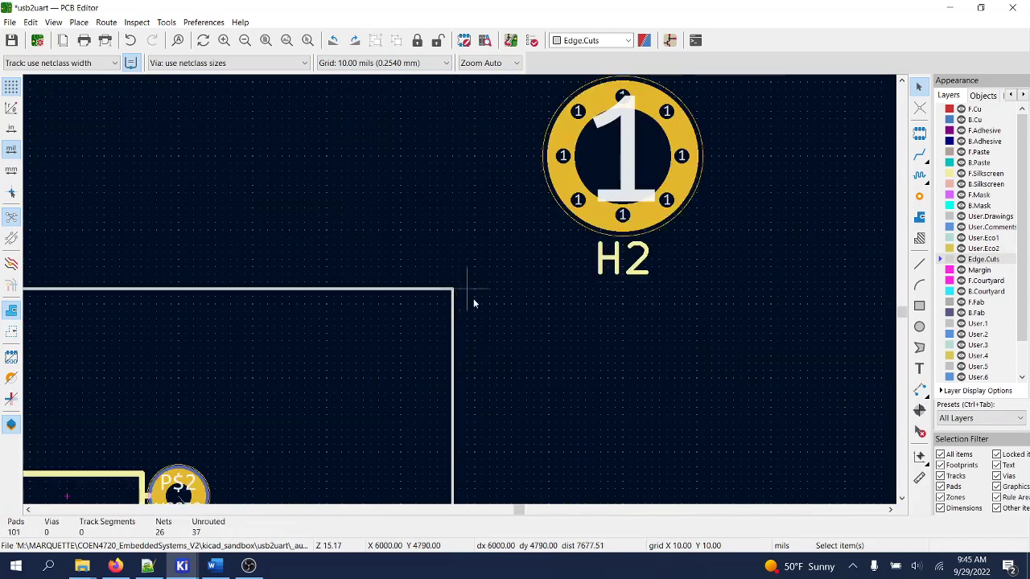
{"action": "scroll", "coordinate": [471, 299], "scroll_direction": "down", "scroll_amount": 4}
{"action": "scroll", "coordinate": [460, 293], "scroll_direction": "down", "scroll_amount": 2}
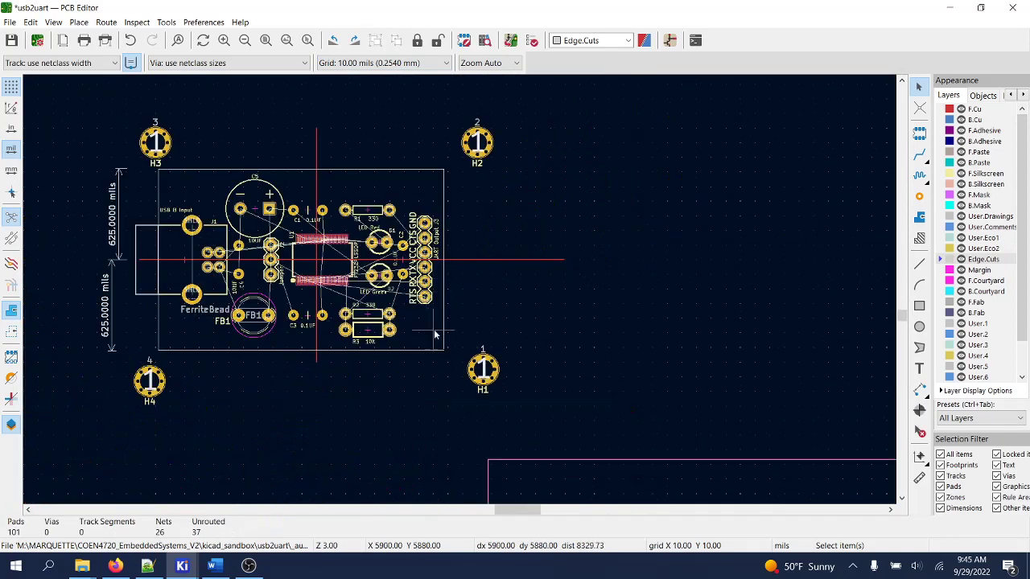
{"action": "scroll", "coordinate": [460, 294], "scroll_direction": "up", "scroll_amount": 1}
{"action": "scroll", "coordinate": [460, 293], "scroll_direction": "up", "scroll_amount": 3}
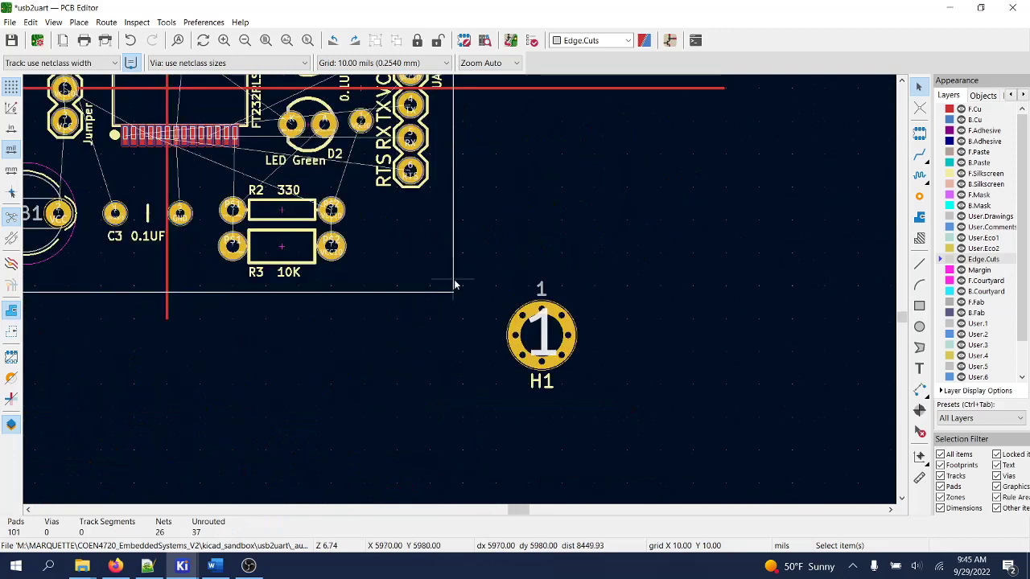
{"action": "left_click", "coordinate": [459, 309]}
{"action": "left_click_drag", "start_coordinate": [459, 309], "coordinate": [460, 319]}
{"action": "scroll", "coordinate": [460, 290], "scroll_direction": "down", "scroll_amount": 2}
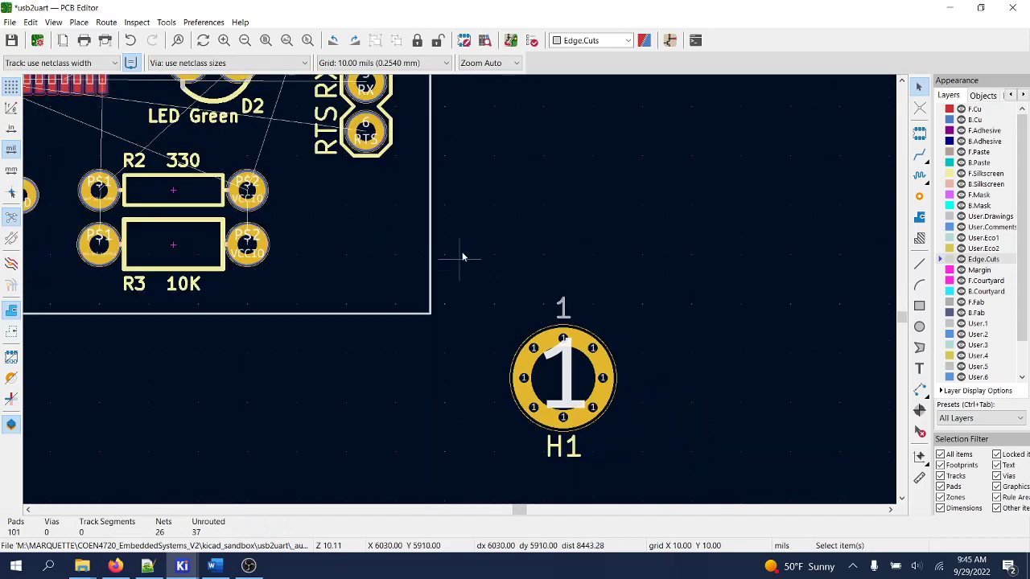
{"action": "scroll", "coordinate": [461, 289], "scroll_direction": "up", "scroll_amount": 2}
{"action": "scroll", "coordinate": [460, 289], "scroll_direction": "down", "scroll_amount": 2}
{"action": "scroll", "coordinate": [460, 294], "scroll_direction": "down", "scroll_amount": 1}
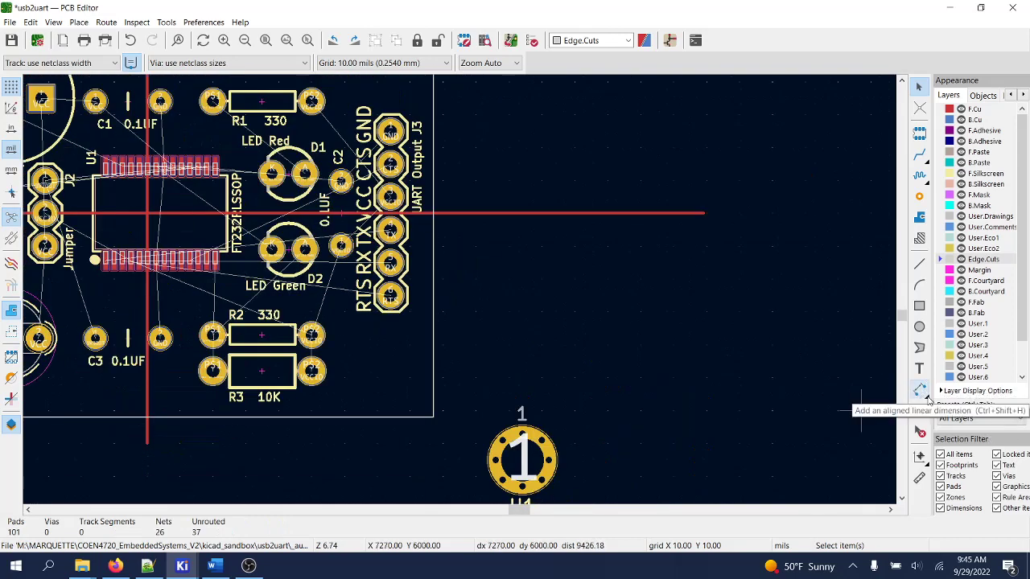
- Add a 620-mil aligned dimension along the lower half of the board's right edge
{"action": "left_click", "coordinate": [921, 390]}
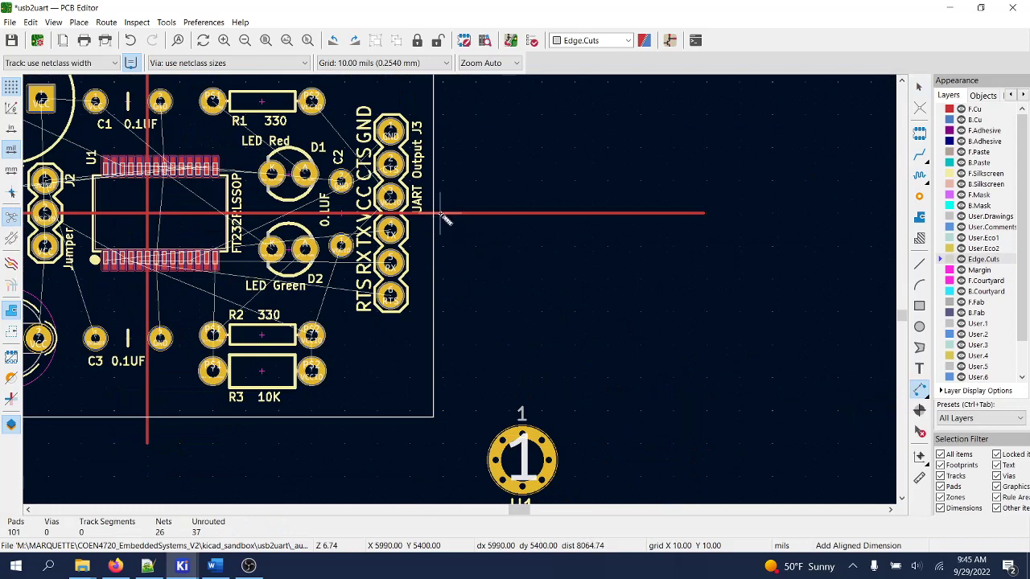
{"action": "left_click", "coordinate": [441, 214]}
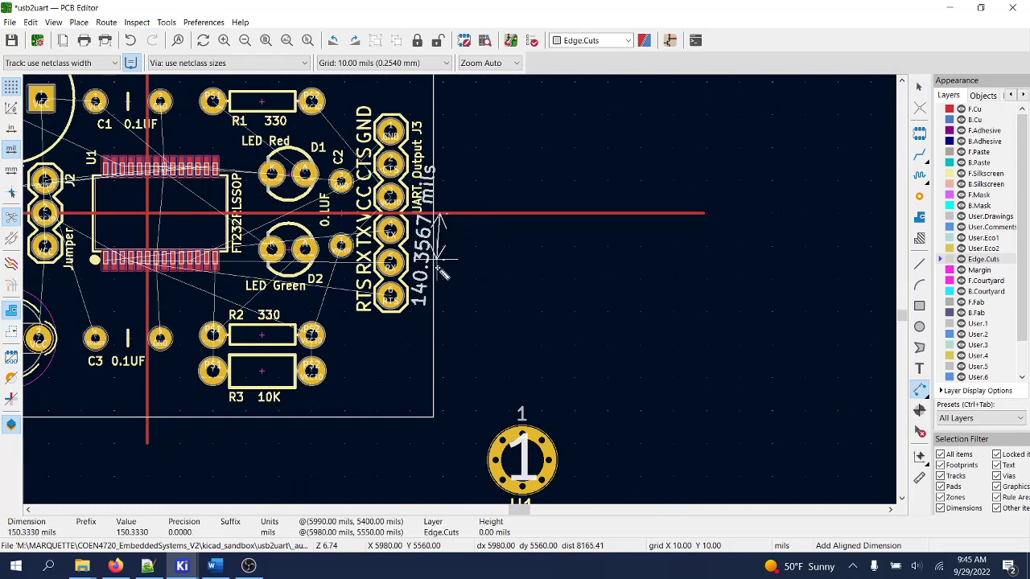
{"action": "left_click", "coordinate": [441, 416]}
{"action": "left_click", "coordinate": [477, 416]}
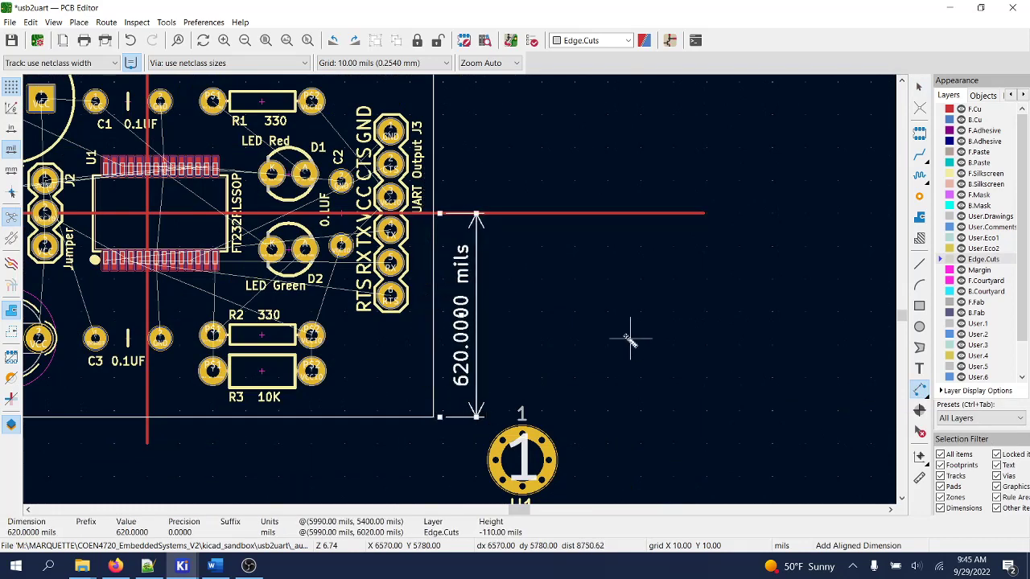
{"action": "scroll", "coordinate": [515, 197], "scroll_direction": "up", "scroll_amount": 3}
{"action": "scroll", "coordinate": [459, 271], "scroll_direction": "down", "scroll_amount": 3}
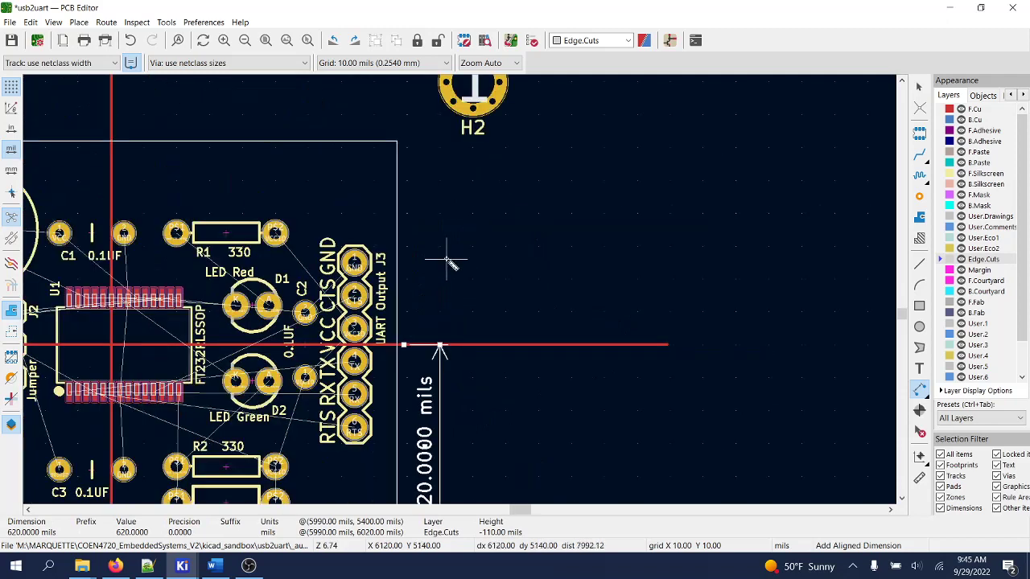
- Add a second 620-mil dimension along the upper right edge, then zoom out to the whole board
{"action": "left_click", "coordinate": [404, 344]}
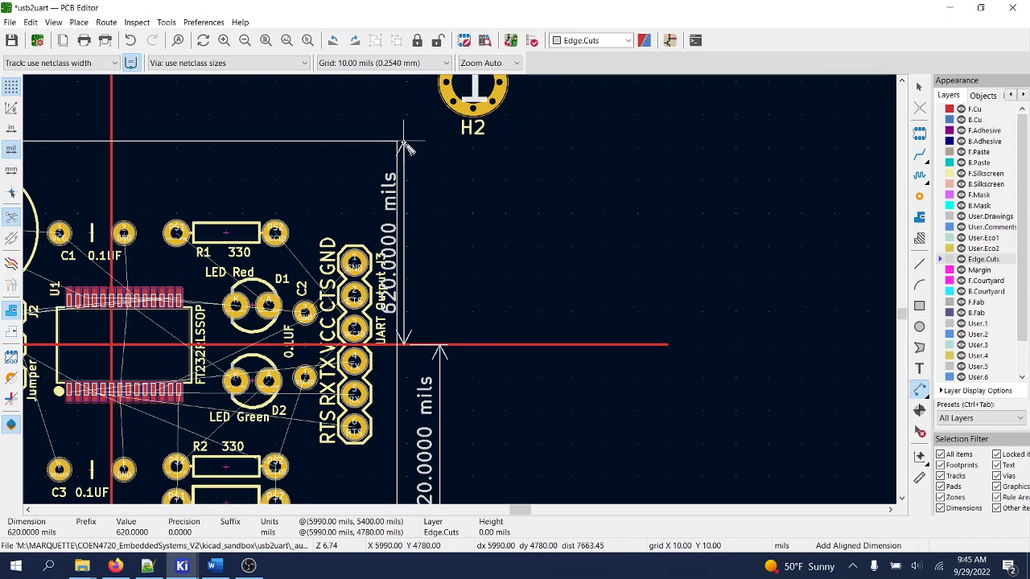
{"action": "left_click", "coordinate": [409, 147]}
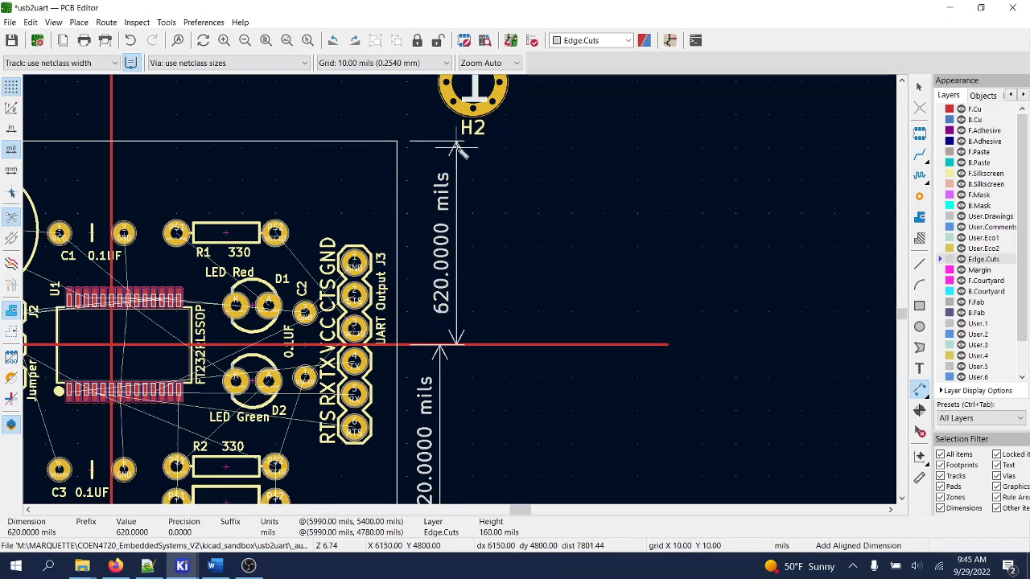
{"action": "left_click", "coordinate": [457, 150]}
{"action": "key", "text": "Escape"}
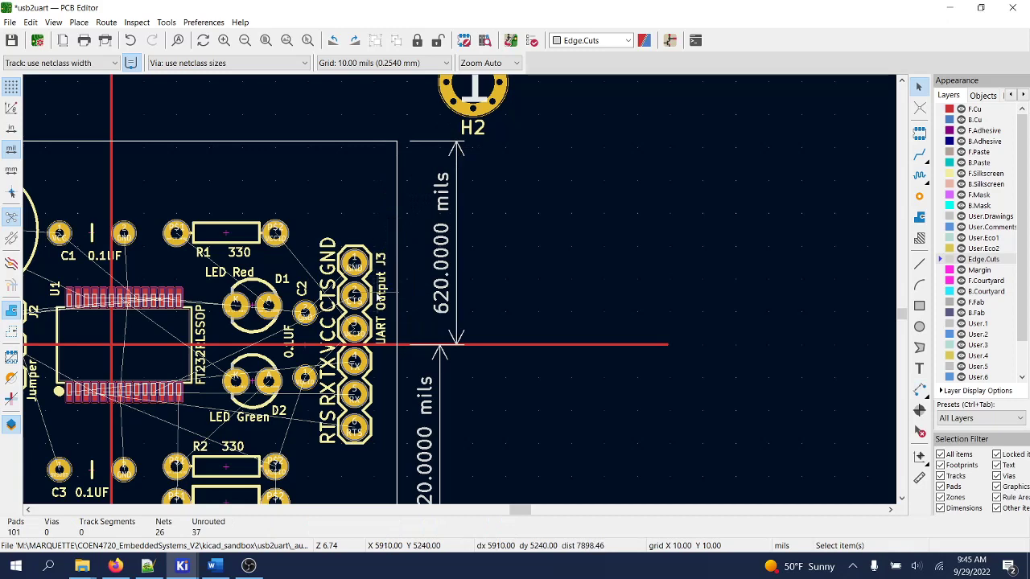
{"action": "scroll", "coordinate": [369, 235], "scroll_direction": "down", "scroll_amount": 2}
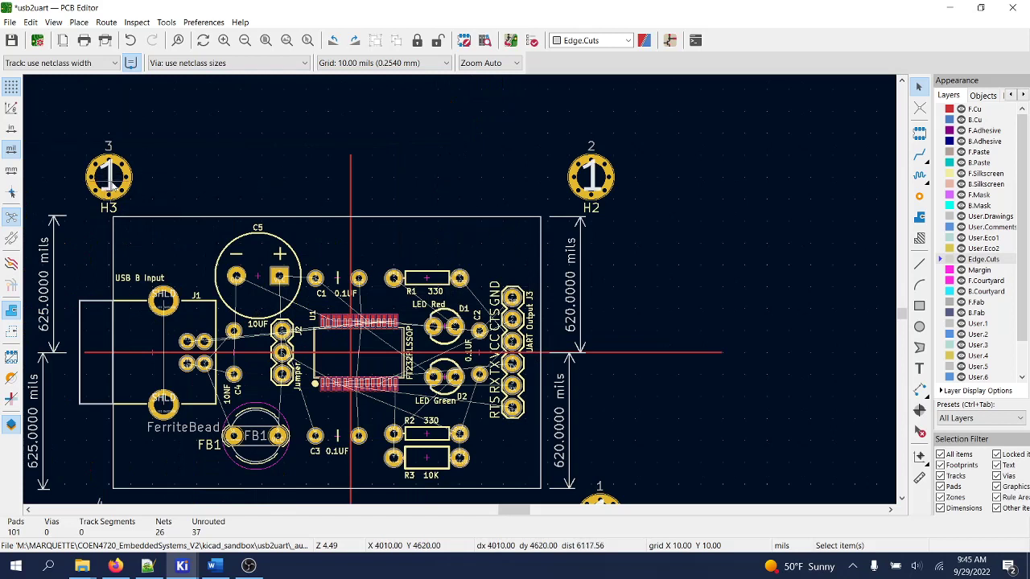
- Move mounting hole H3 into the board's top-left corner
{"action": "left_click", "coordinate": [117, 183]}
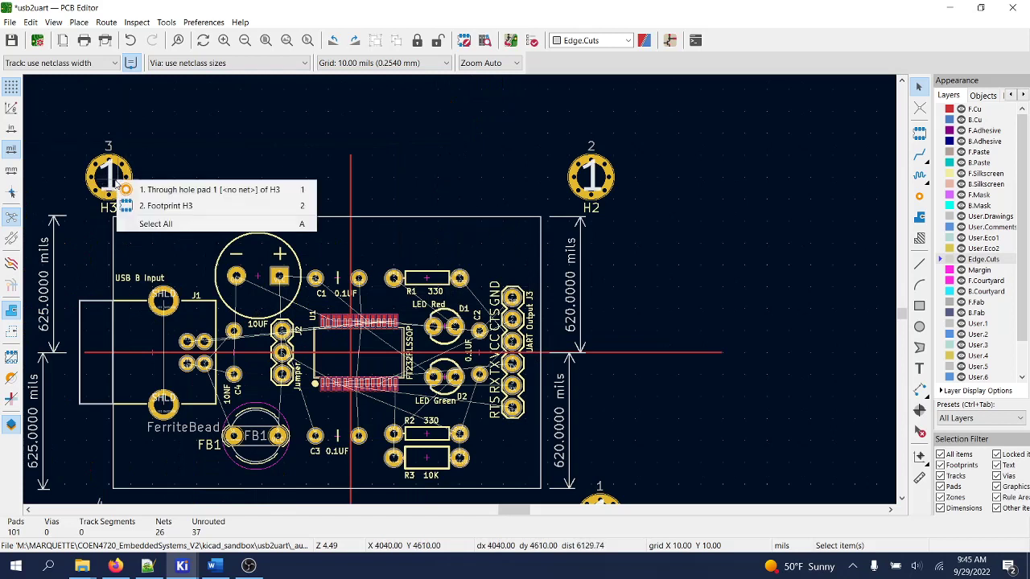
{"action": "left_click", "coordinate": [154, 192]}
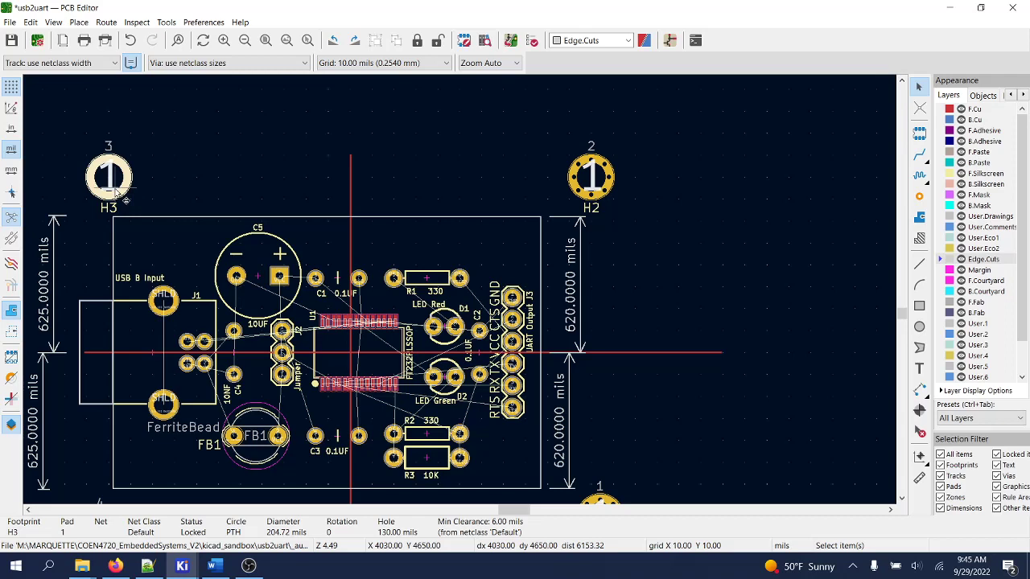
{"action": "key", "text": "m"}
{"action": "scroll", "coordinate": [165, 241], "scroll_direction": "up", "scroll_amount": 2}
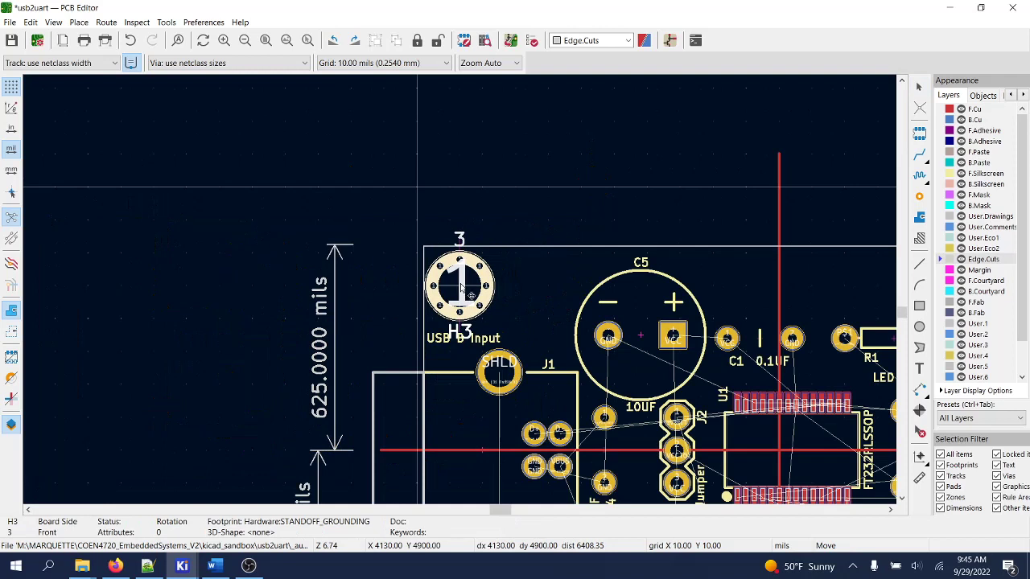
{"action": "left_click", "coordinate": [461, 286]}
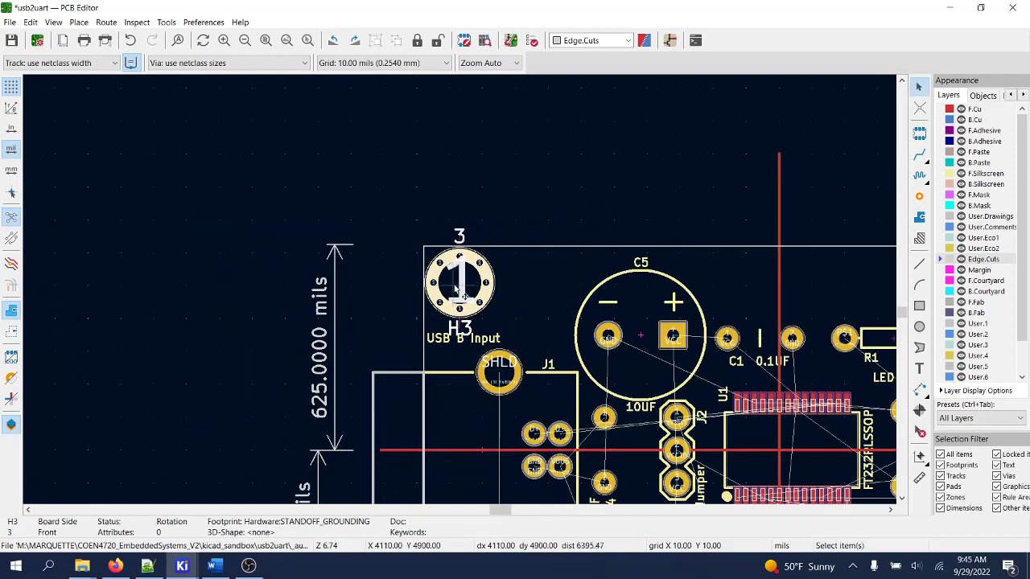
{"action": "key", "text": "Escape"}
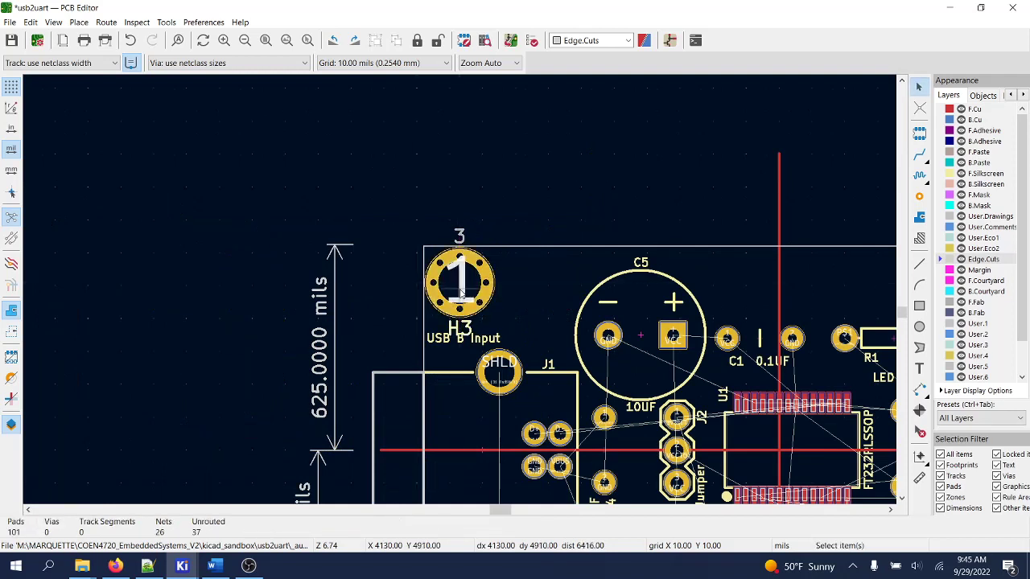
- Drag H3's '3' value text and 'H3' reference beside the pad on its right
{"action": "left_click", "coordinate": [461, 292]}
{"action": "key", "text": "Escape"}
{"action": "left_click_drag", "start_coordinate": [459, 238], "coordinate": [509, 268]}
{"action": "left_click_drag", "start_coordinate": [460, 328], "coordinate": [523, 302]}
- Set the H3 label down to the right of its pad
{"action": "left_click", "coordinate": [523, 301]}
{"action": "scroll", "coordinate": [523, 301], "scroll_direction": "down", "scroll_amount": 4}
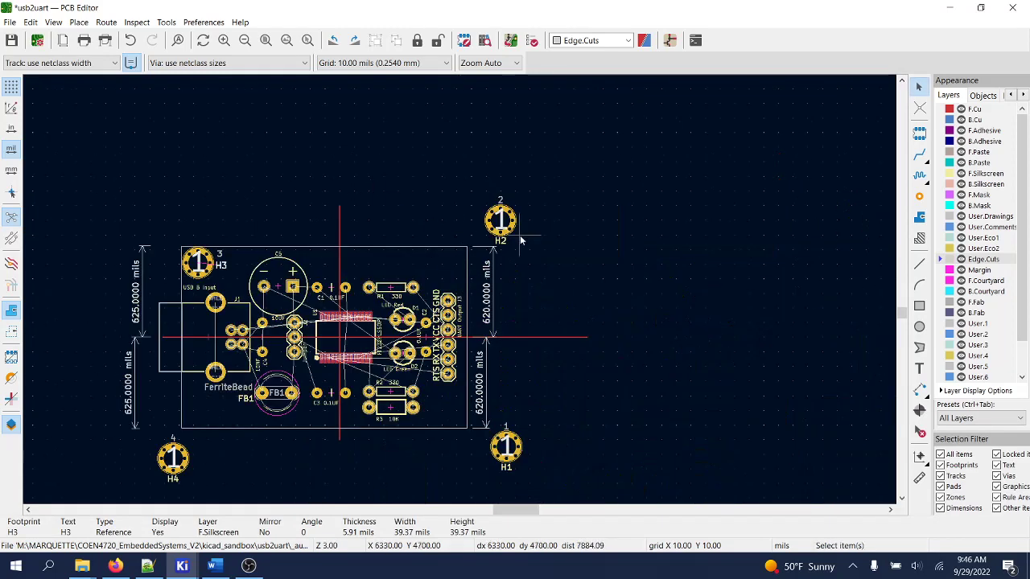
{"action": "scroll", "coordinate": [451, 265], "scroll_direction": "up", "scroll_amount": 2}
- Move mounting hole H2 into the board's top-right corner
{"action": "left_click", "coordinate": [439, 276]}
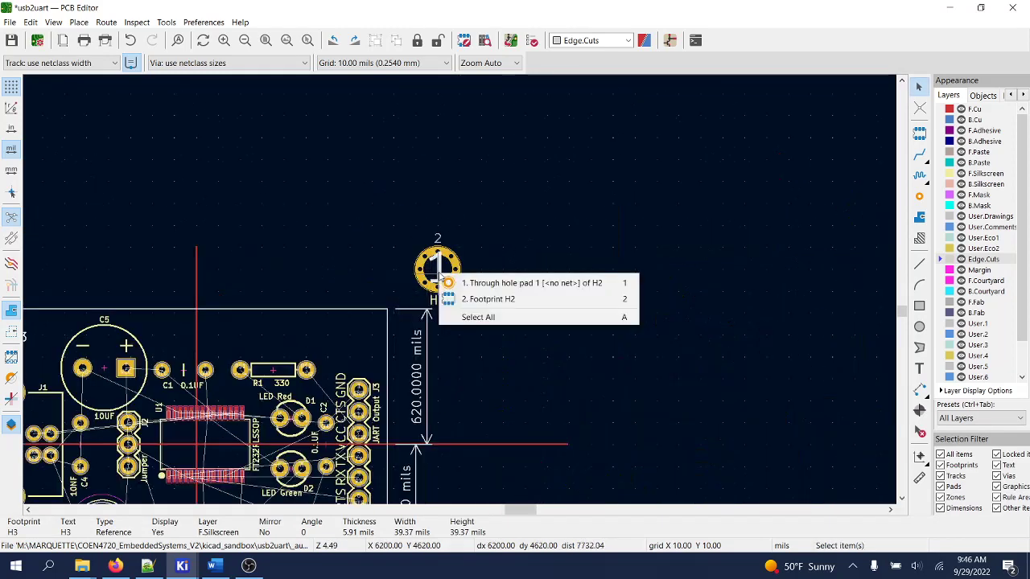
{"action": "left_click", "coordinate": [486, 285]}
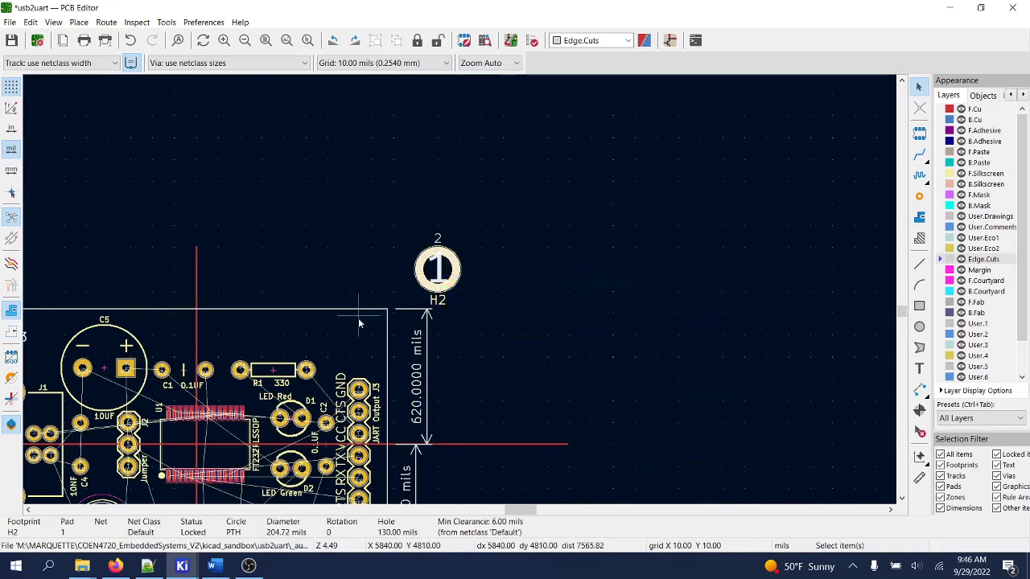
{"action": "left_click", "coordinate": [441, 272]}
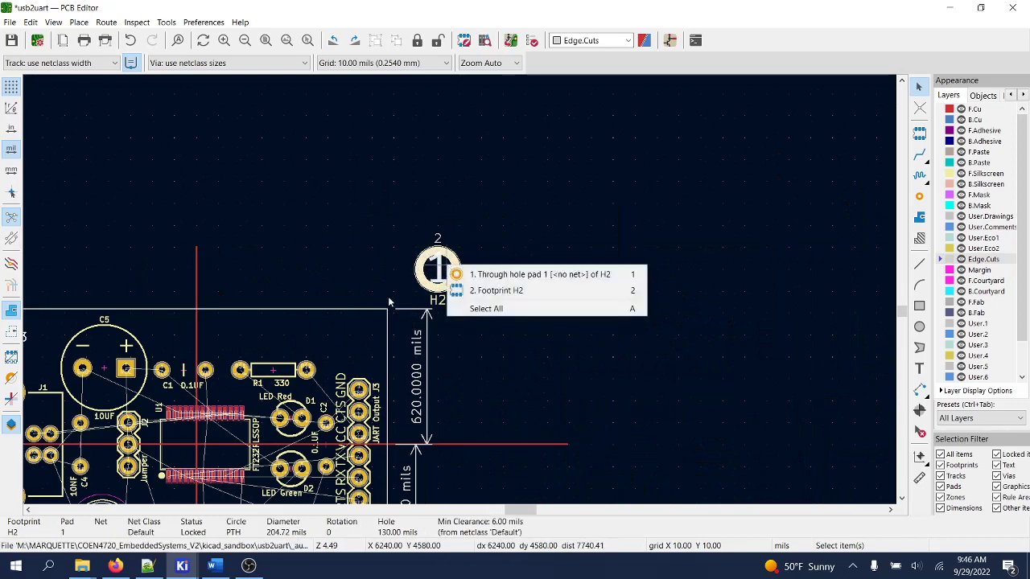
{"action": "left_click", "coordinate": [500, 275]}
{"action": "key", "text": "m"}
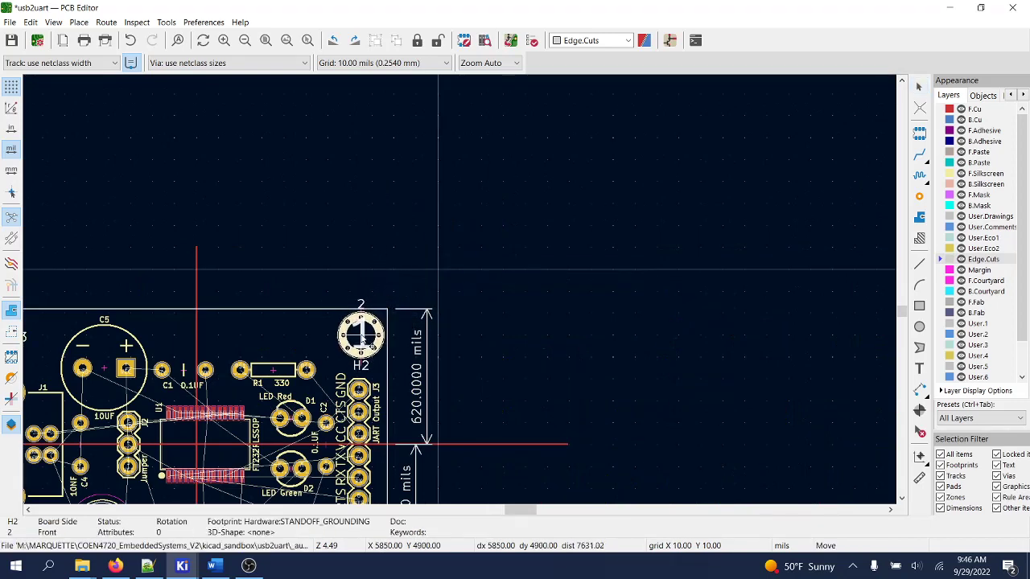
{"action": "left_click", "coordinate": [435, 271]}
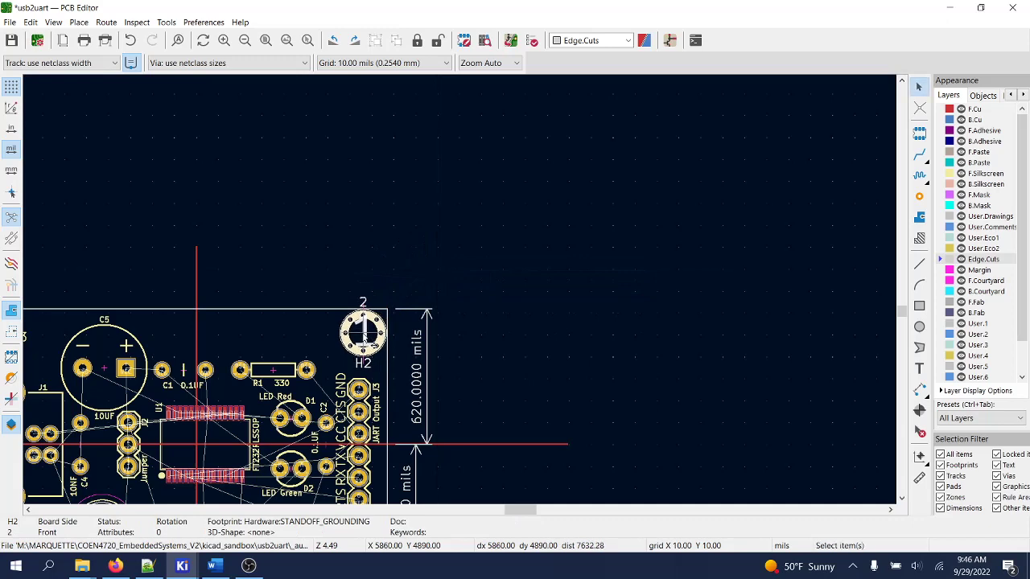
- Place H2's '2' value text and 'H2' reference to the left of its pad
{"action": "scroll", "coordinate": [371, 336], "scroll_direction": "up", "scroll_amount": 3}
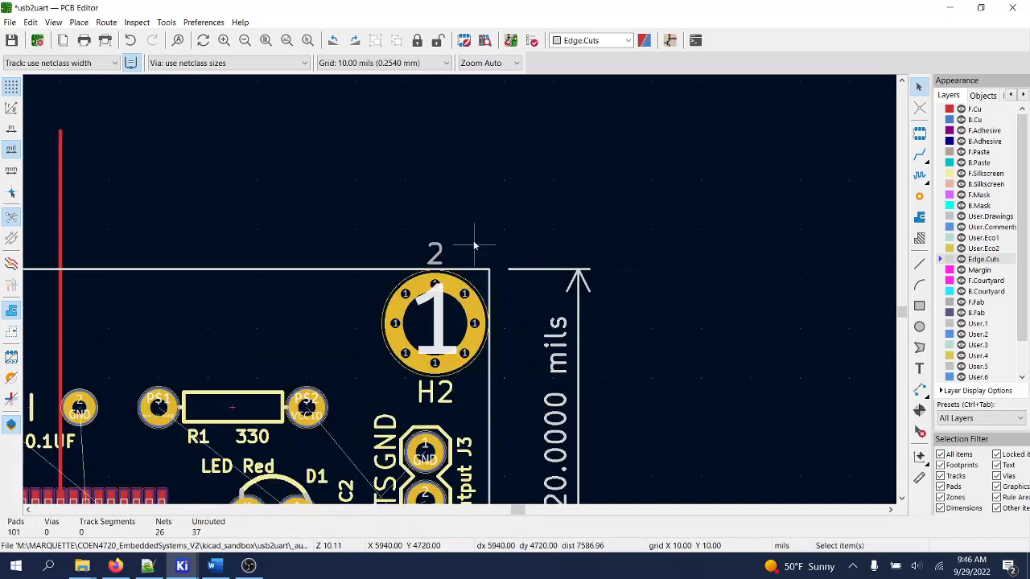
{"action": "left_click", "coordinate": [435, 256]}
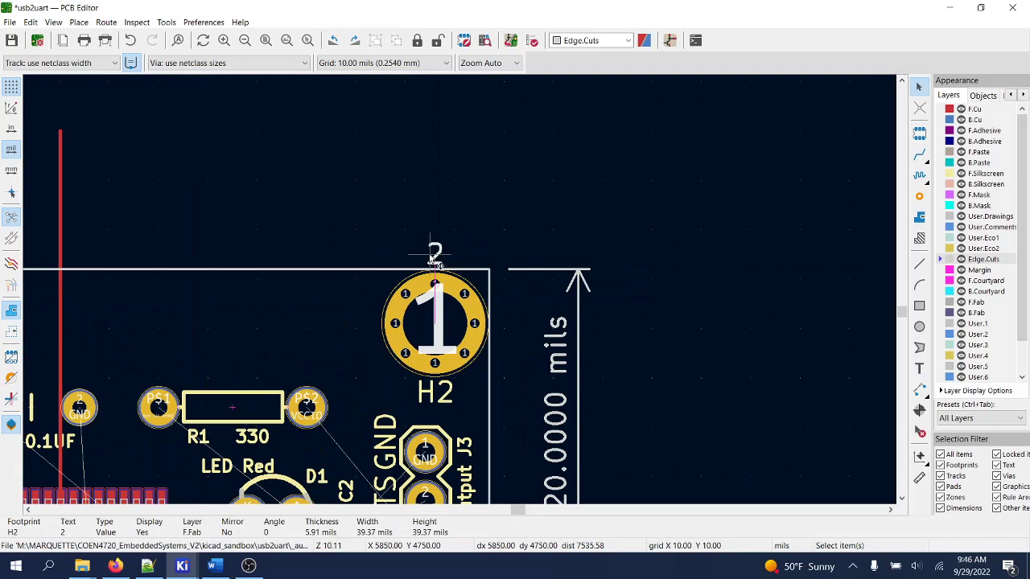
{"action": "left_click_drag", "start_coordinate": [434, 256], "coordinate": [361, 290]}
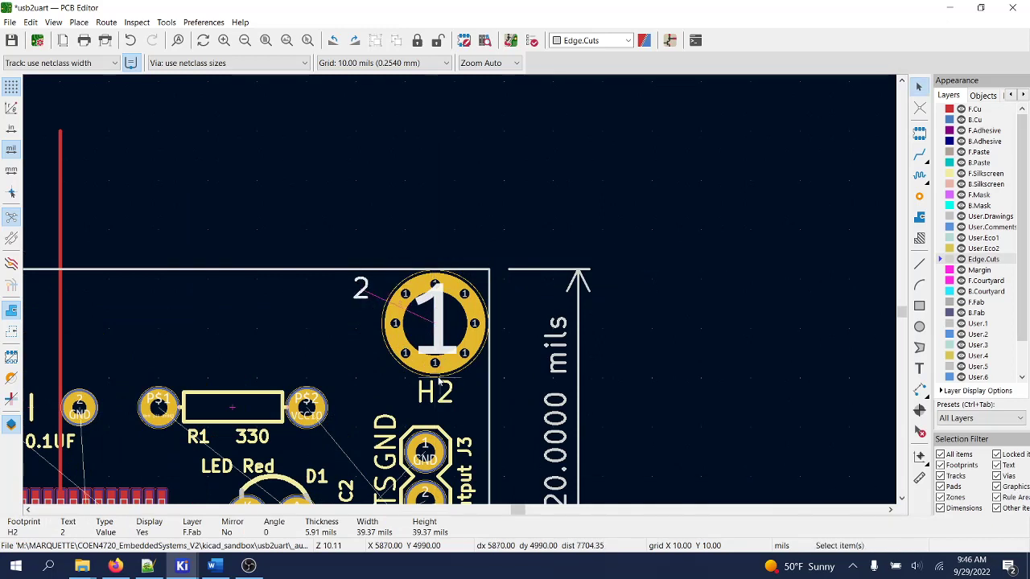
{"action": "left_click_drag", "start_coordinate": [435, 392], "coordinate": [358, 330]}
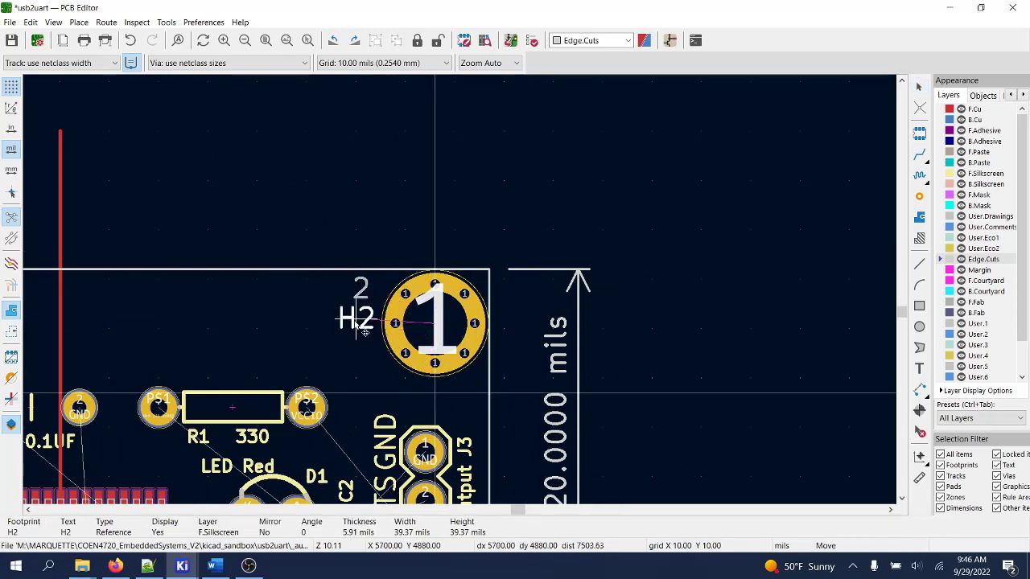
{"action": "left_click", "coordinate": [374, 334]}
{"action": "scroll", "coordinate": [422, 331], "scroll_direction": "down", "scroll_amount": 5}
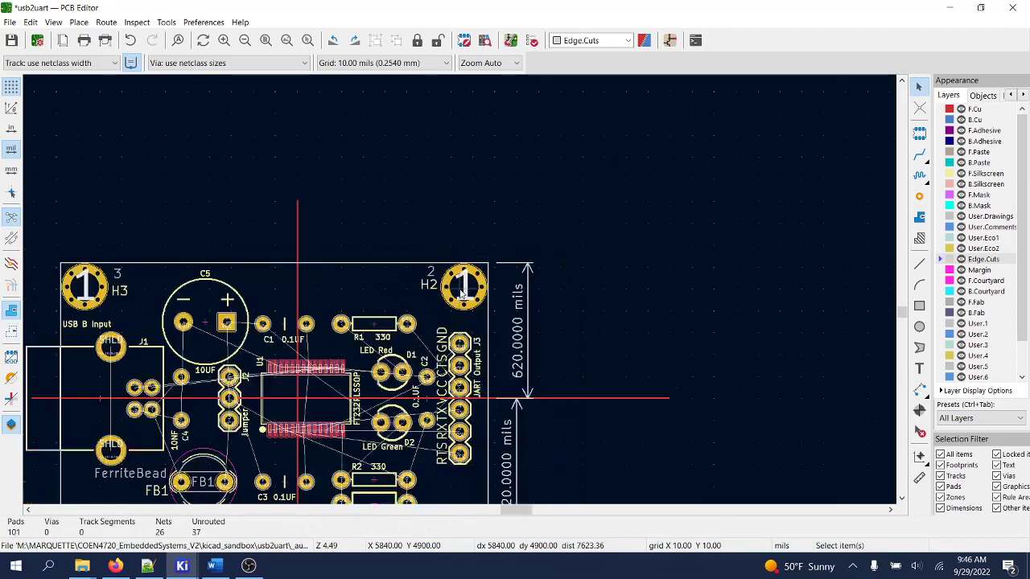
{"action": "scroll", "coordinate": [483, 280], "scroll_direction": "up", "scroll_amount": 3}
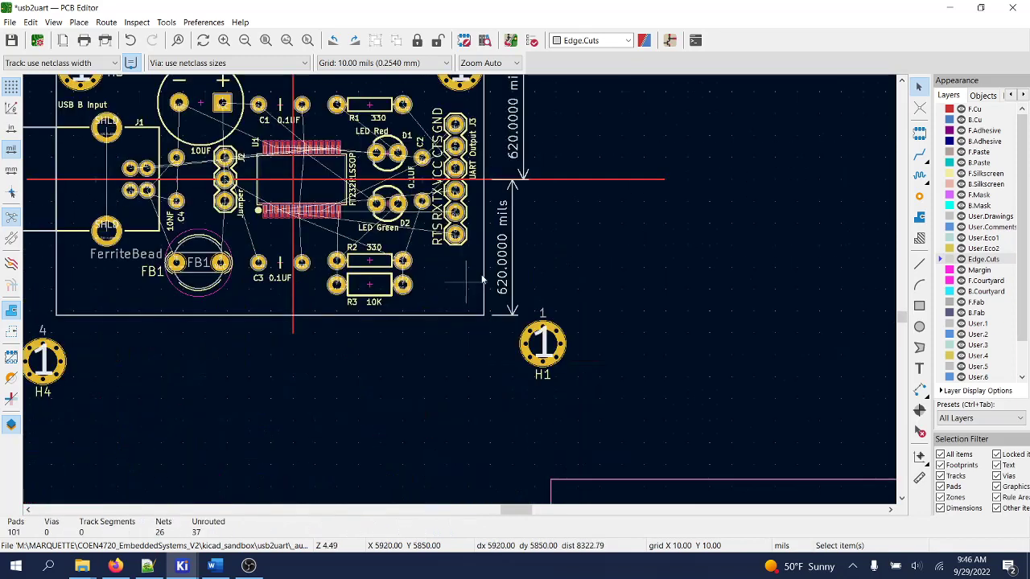
{"action": "left_click", "coordinate": [553, 346]}
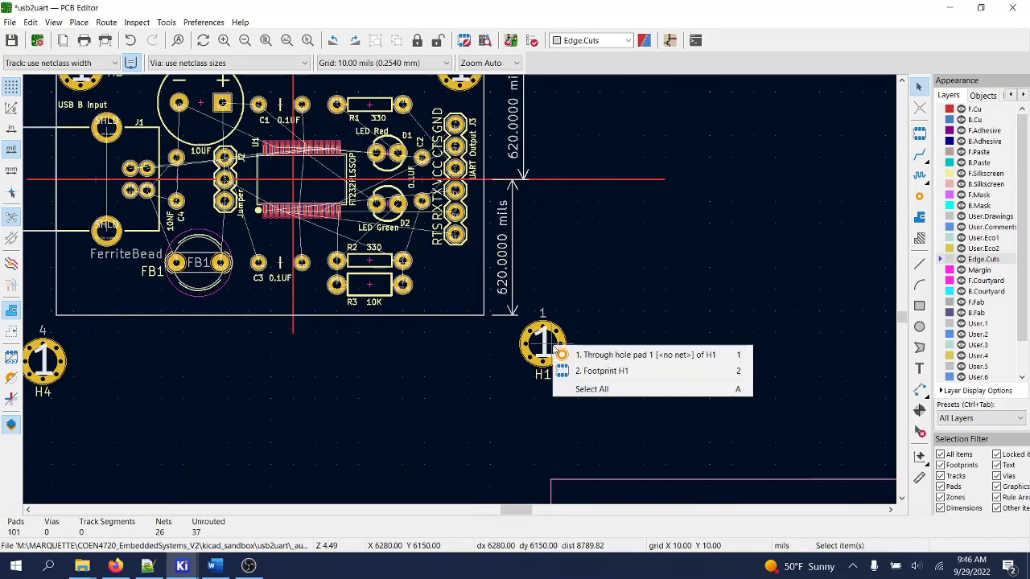
- Move H1 into the bottom-right corner and place its 'H1' and '1' labels left of it
{"action": "left_click", "coordinate": [601, 371]}
{"action": "left_click_drag", "start_coordinate": [540, 342], "coordinate": [464, 299]}
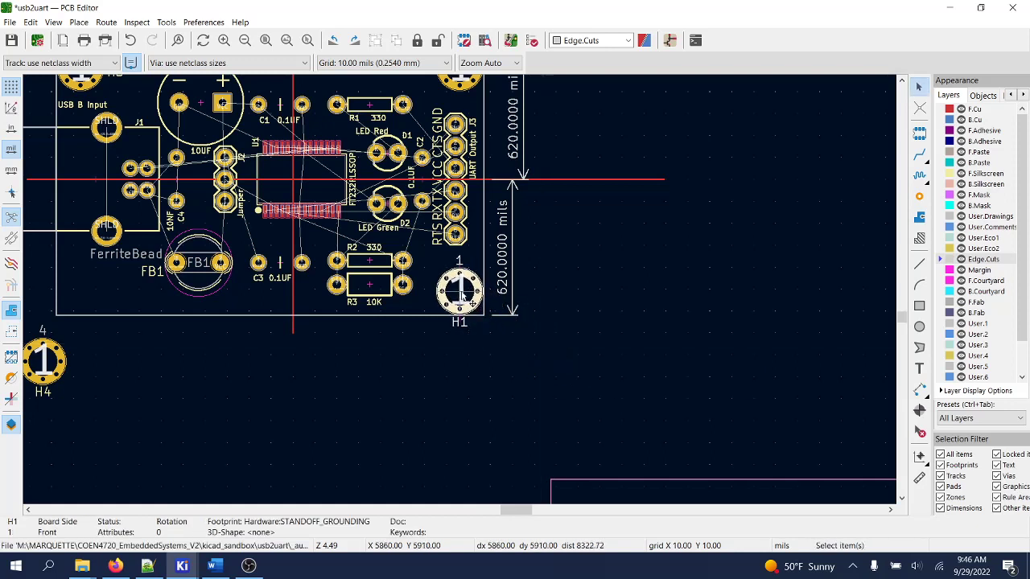
{"action": "key", "text": "Escape"}
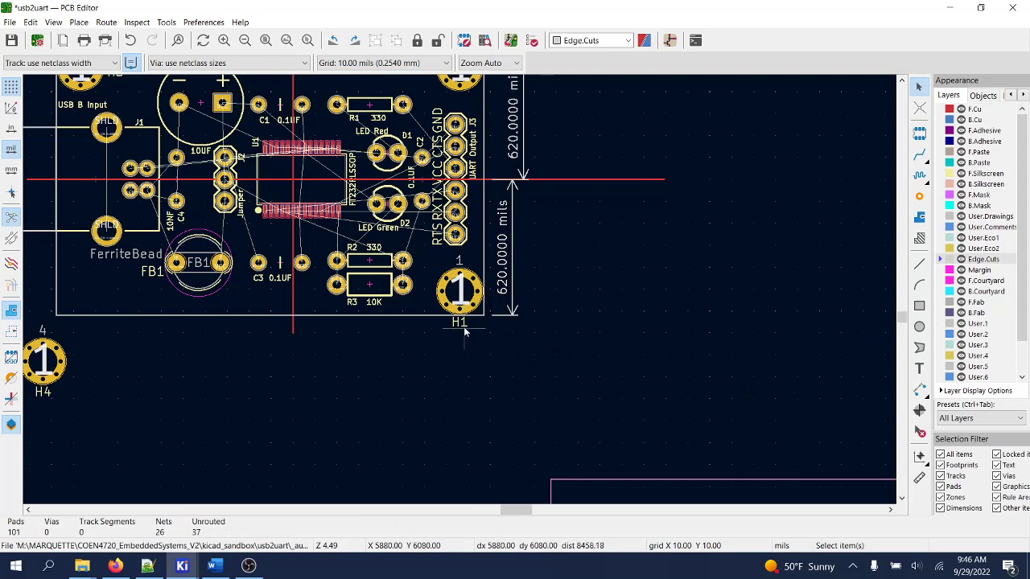
{"action": "left_click", "coordinate": [463, 326]}
{"action": "left_click_drag", "start_coordinate": [464, 328], "coordinate": [427, 306]}
{"action": "left_click_drag", "start_coordinate": [459, 260], "coordinate": [431, 293]}
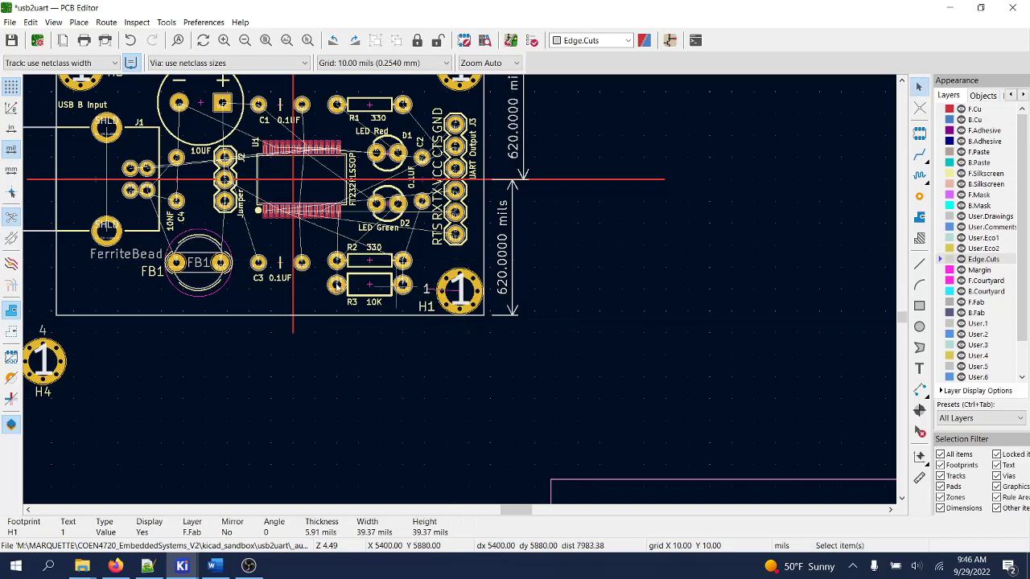
- Move mounting hole H4 into the board's bottom-left corner
{"action": "left_click", "coordinate": [50, 370]}
{"action": "left_click", "coordinate": [81, 394]}
{"action": "key", "text": "m"}
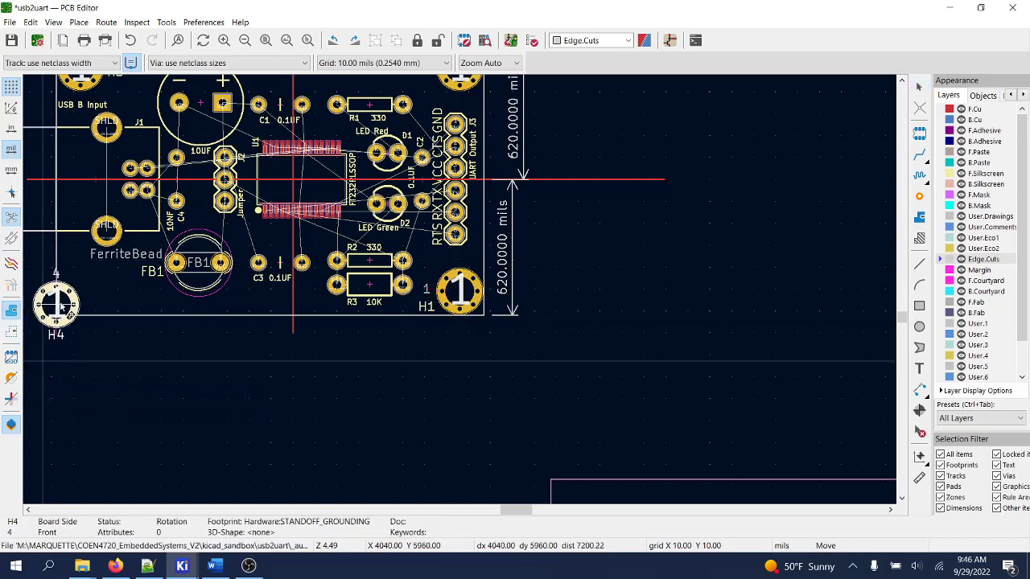
{"action": "scroll", "coordinate": [84, 297], "scroll_direction": "up", "scroll_amount": 1}
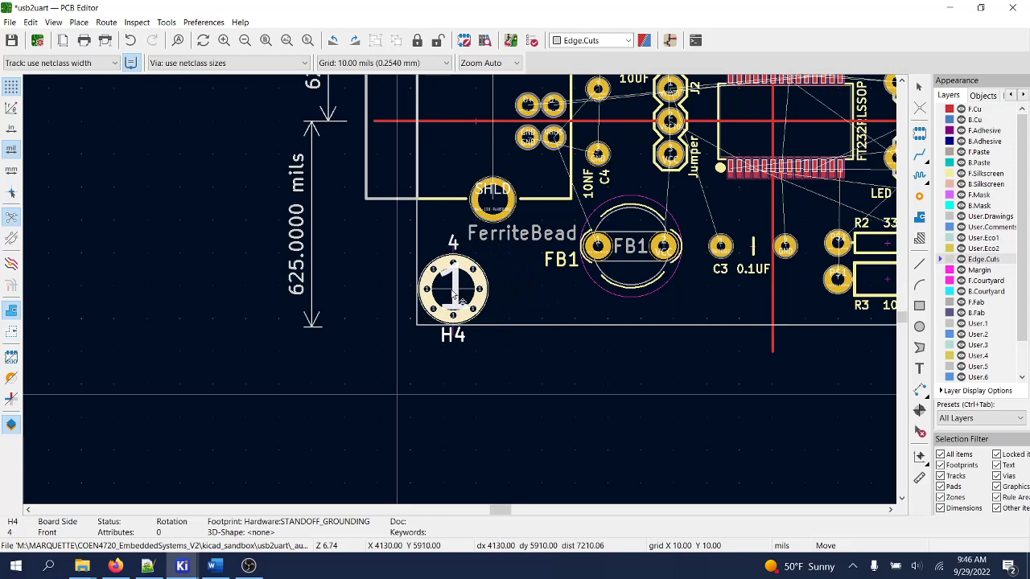
{"action": "left_click", "coordinate": [455, 296]}
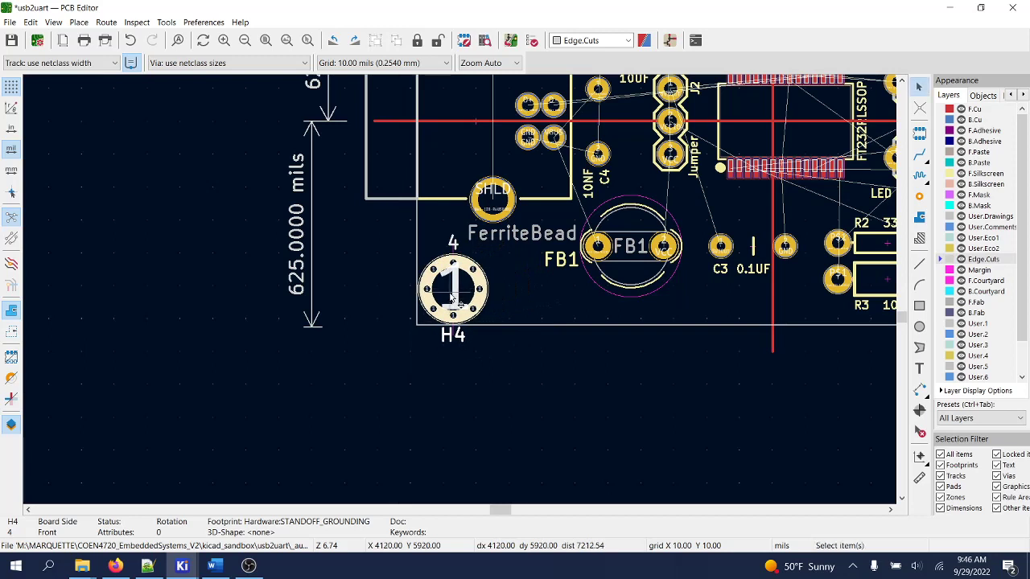
- Place H4's 'H4' reference and '4' value text to the right of its pad
{"action": "left_click", "coordinate": [457, 337]}
{"action": "key", "text": "m"}
{"action": "left_click", "coordinate": [505, 314]}
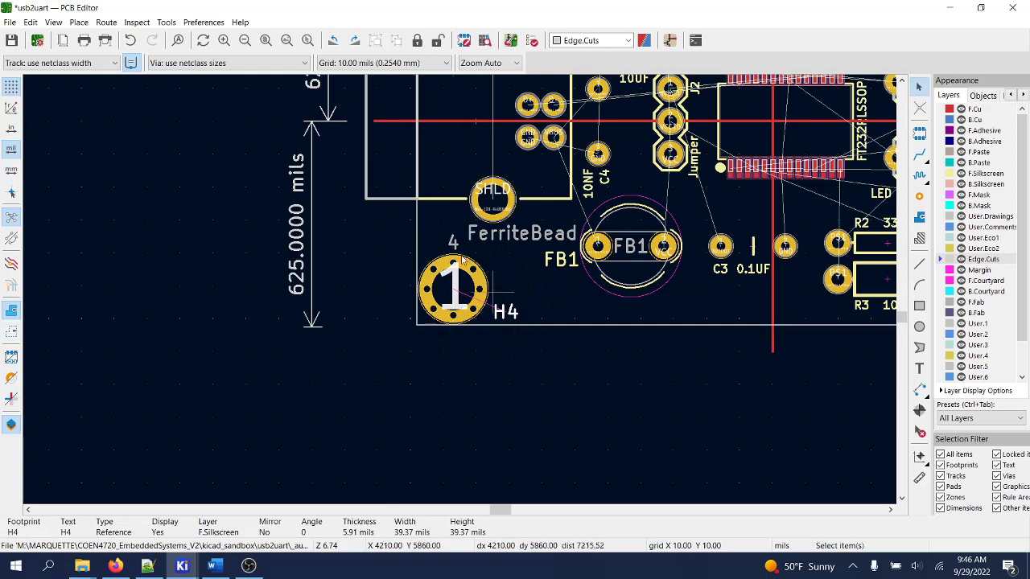
{"action": "left_click", "coordinate": [453, 241]}
{"action": "key", "text": "m"}
{"action": "left_click", "coordinate": [502, 291]}
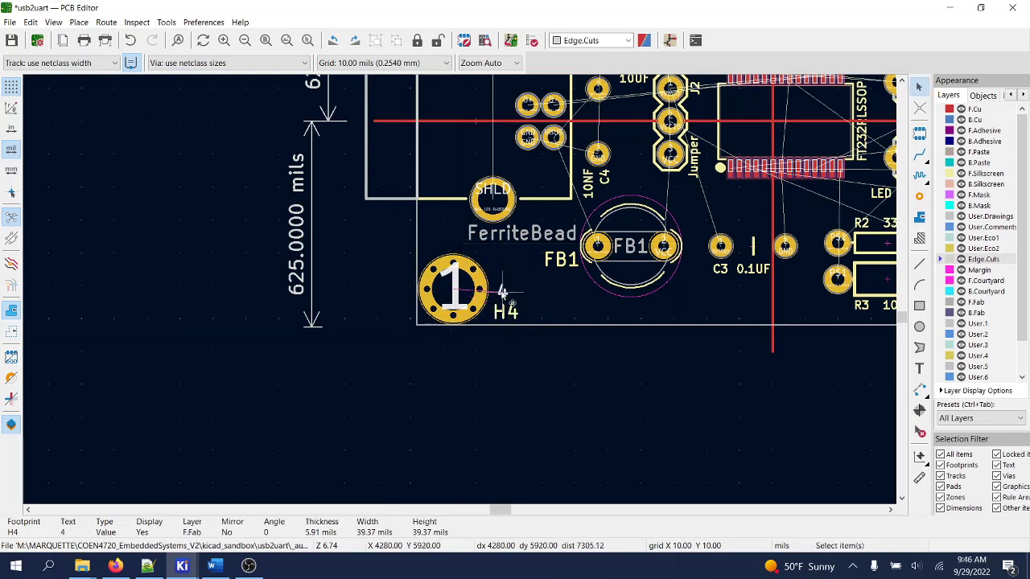
{"action": "key", "text": "Escape"}
{"action": "scroll", "coordinate": [502, 292], "scroll_direction": "down", "scroll_amount": 3}
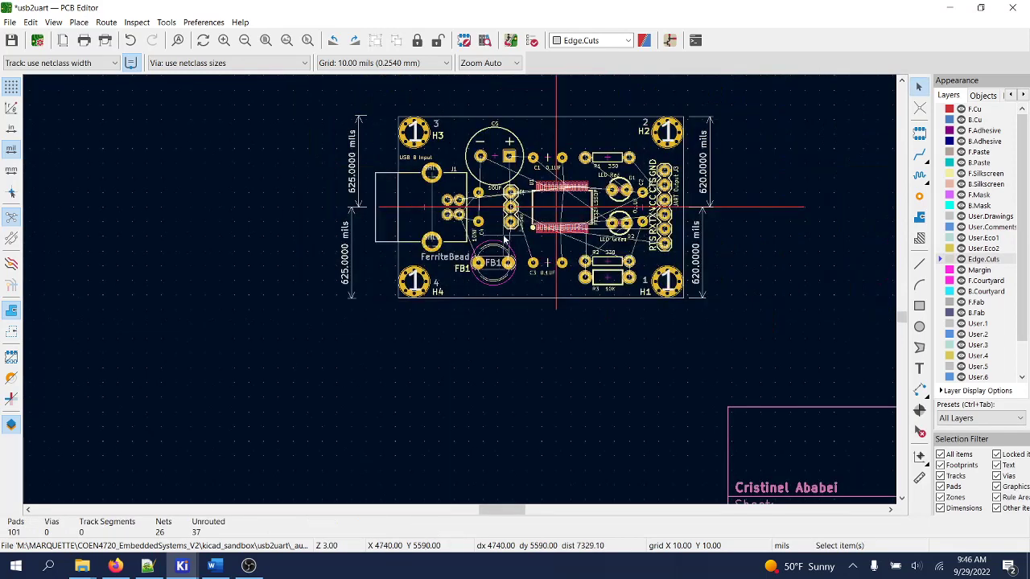
- Delete the upper and lower 625-mil dimensions
{"action": "scroll", "coordinate": [456, 280], "scroll_direction": "up", "scroll_amount": 2}
{"action": "left_click", "coordinate": [243, 203]}
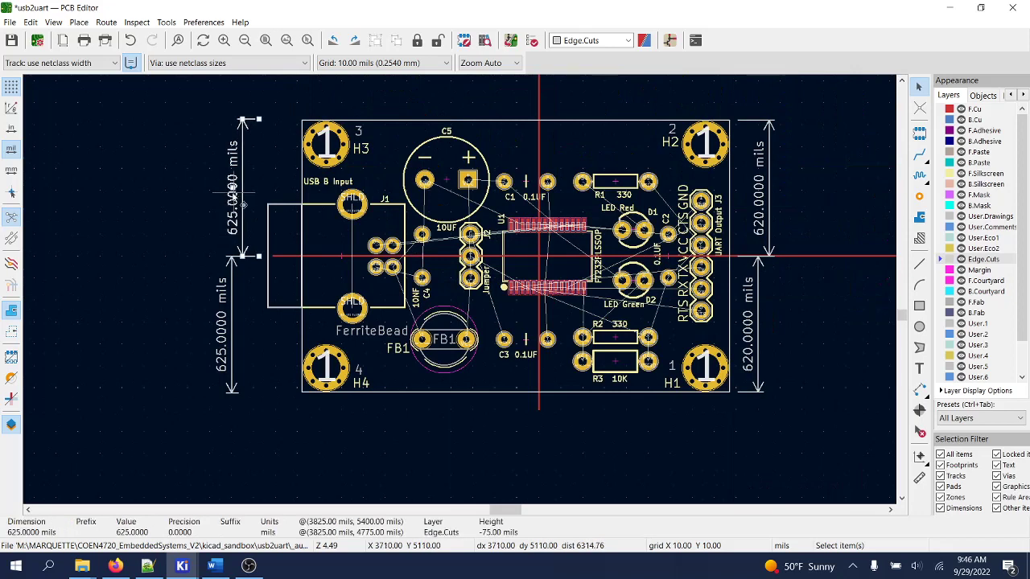
{"action": "key", "text": "Delete"}
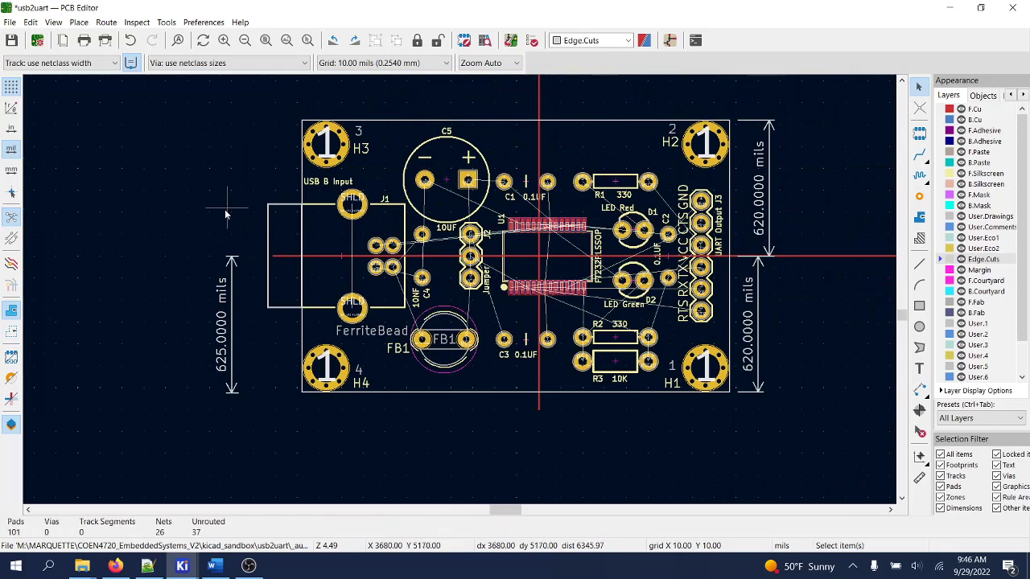
{"action": "left_click", "coordinate": [232, 286]}
{"action": "key", "text": "Delete"}
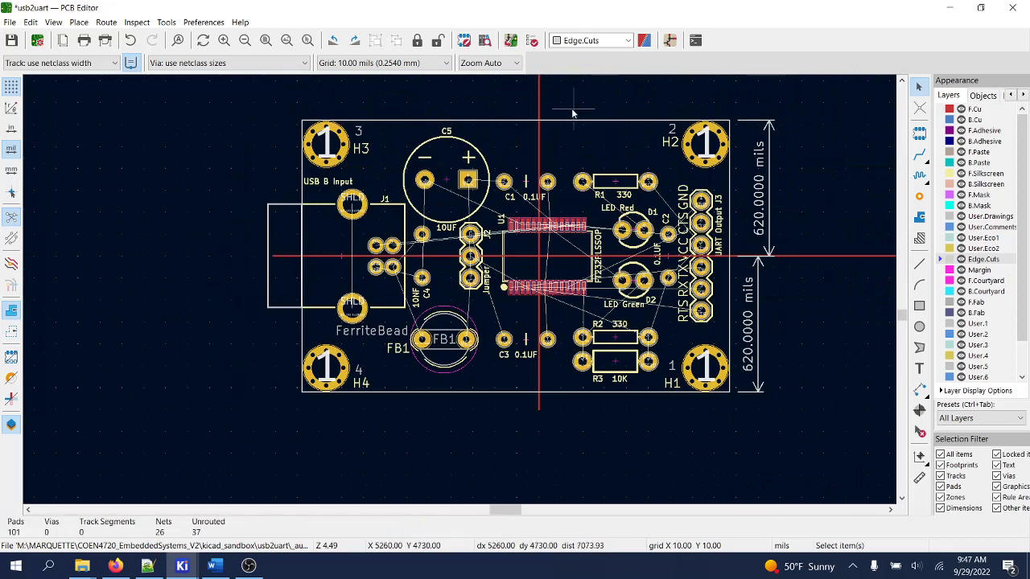
- Delete the vertical and horizontal red guide lines
{"action": "left_click", "coordinate": [540, 112]}
{"action": "key", "text": "Delete"}
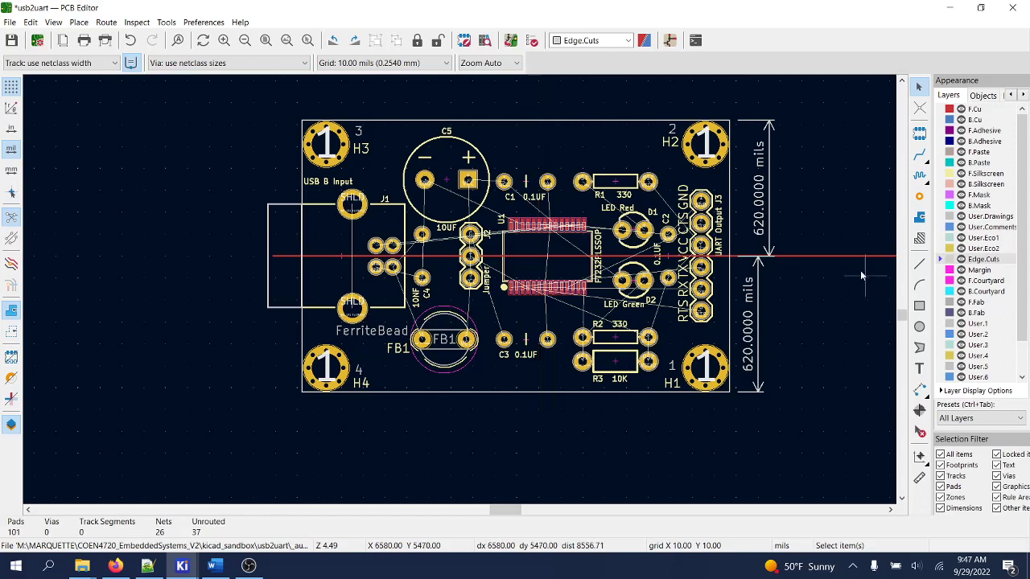
{"action": "left_click", "coordinate": [832, 258]}
{"action": "key", "text": "Delete"}
- Delete the upper and lower 620-mil dimensions on the right side
{"action": "left_click", "coordinate": [760, 213]}
{"action": "key", "text": "Delete"}
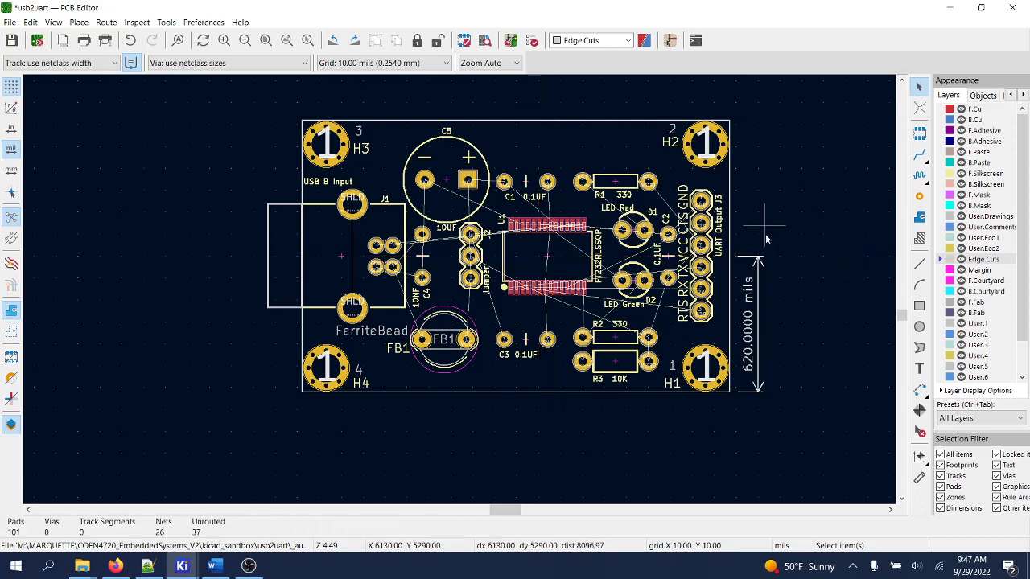
{"action": "left_click", "coordinate": [754, 304]}
{"action": "key", "text": "Delete"}
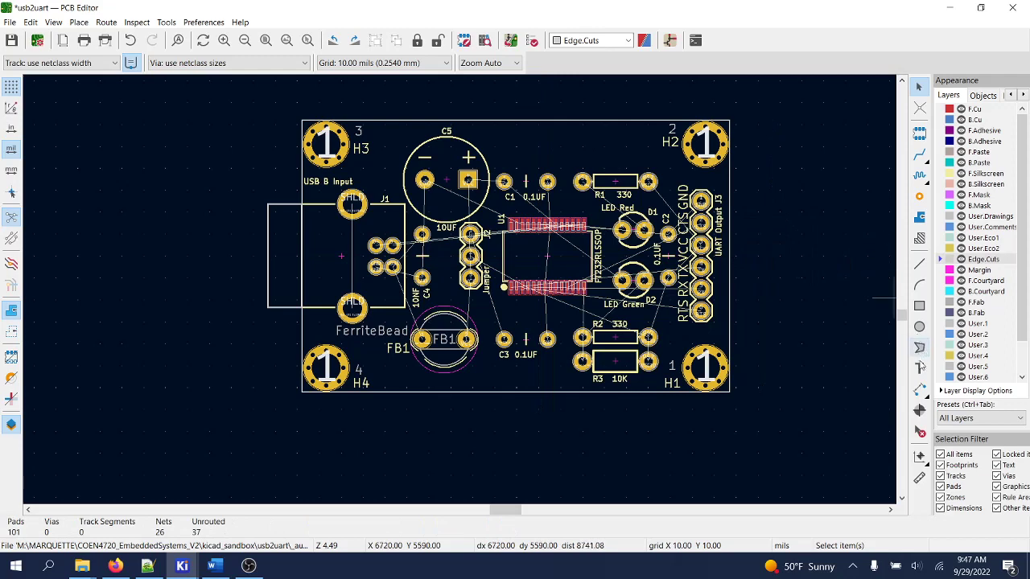
- Place a two-line '4720@MU / 2022.V2' text item near the board's top centre
{"action": "left_click", "coordinate": [919, 369]}
{"action": "left_click", "coordinate": [891, 369]}
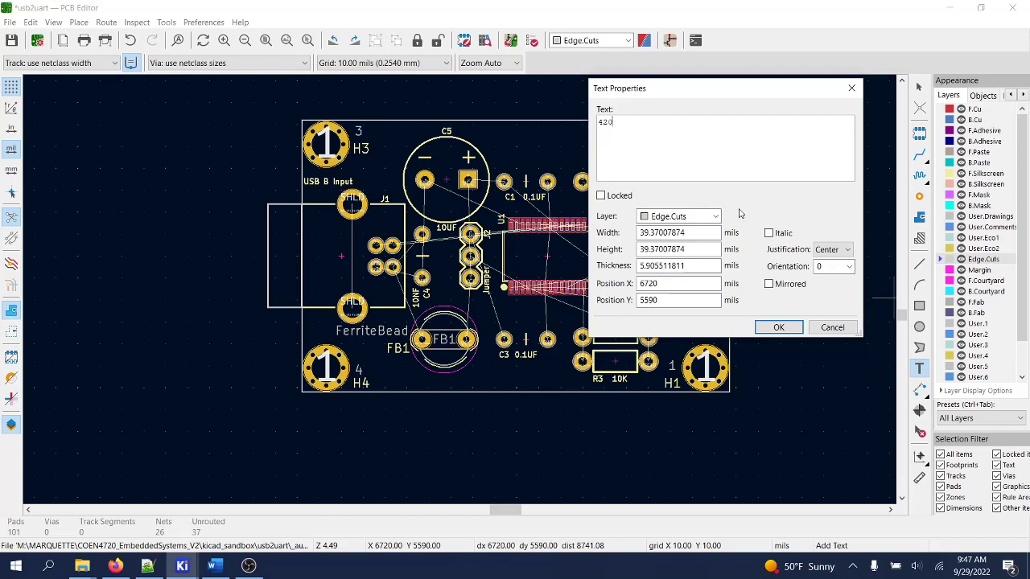
{"action": "type", "text": "4200"}
{"action": "type", "text": "720@MU"}
{"action": "left_click", "coordinate": [779, 327]}
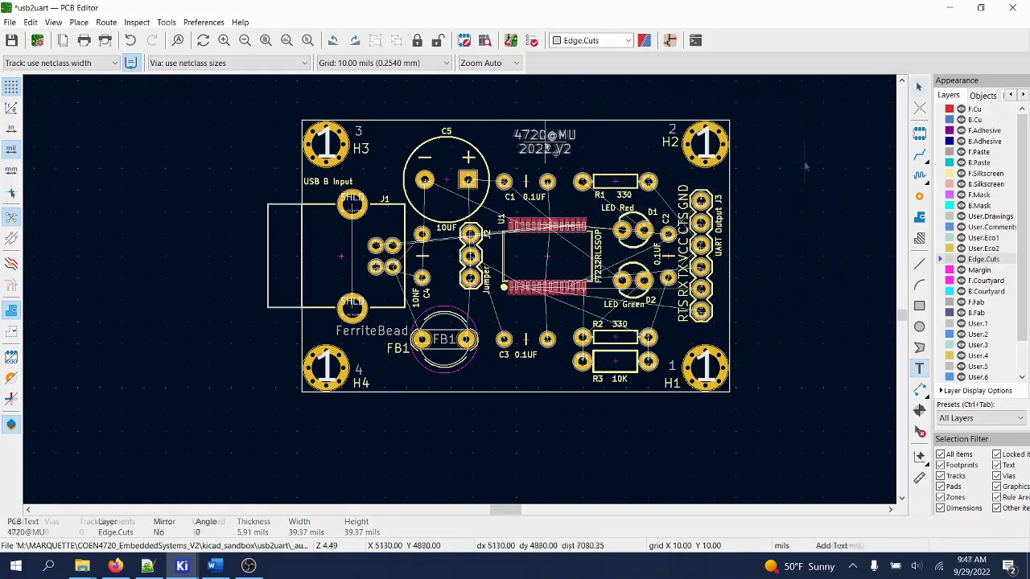
{"action": "left_click", "coordinate": [552, 153]}
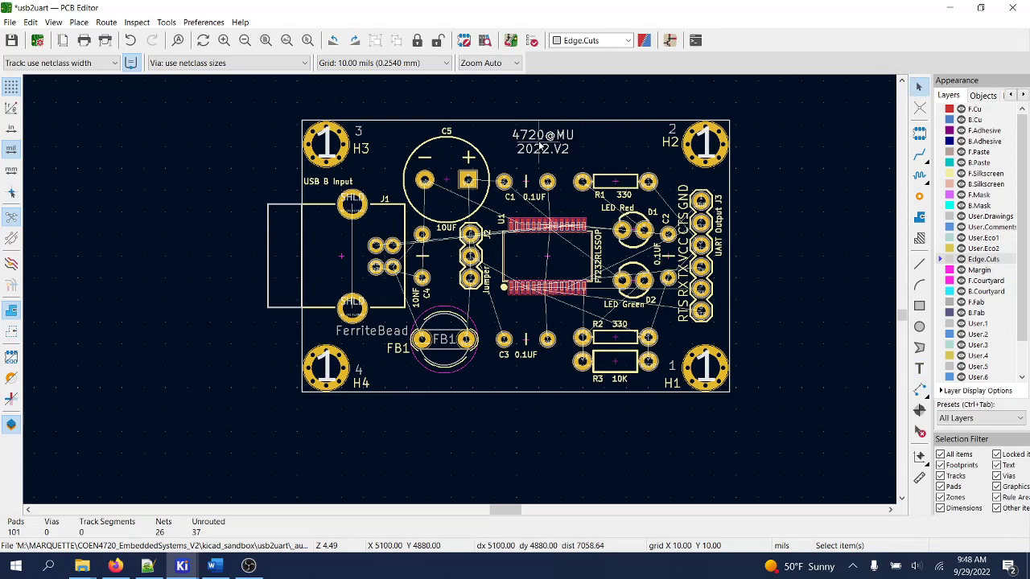
- Move the 4720@MU label onto F.Silkscreen with 64-mil height and 80-mil width
{"action": "right_click", "coordinate": [539, 143]}
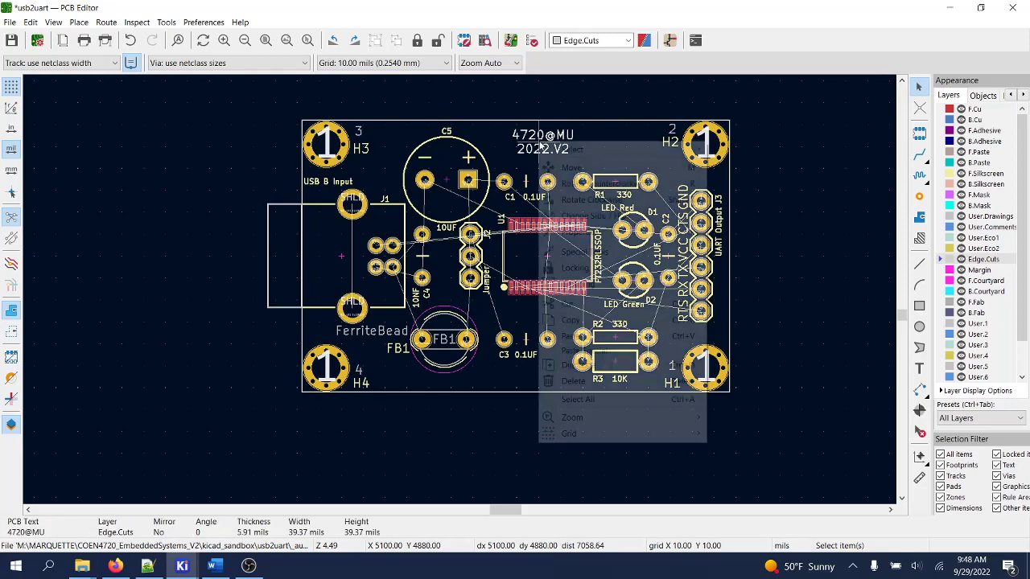
{"action": "left_click", "coordinate": [582, 232]}
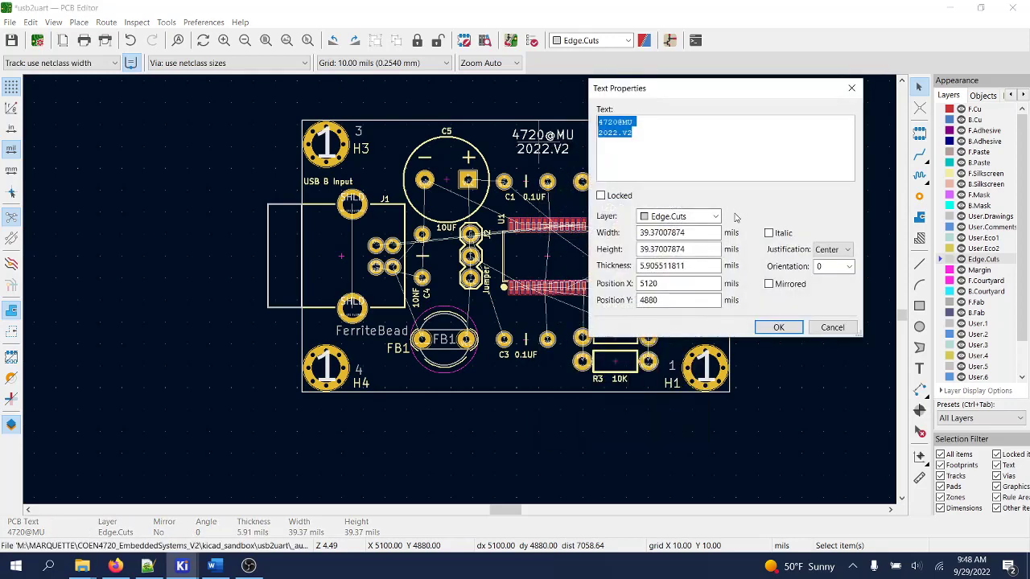
{"action": "left_click", "coordinate": [682, 217]}
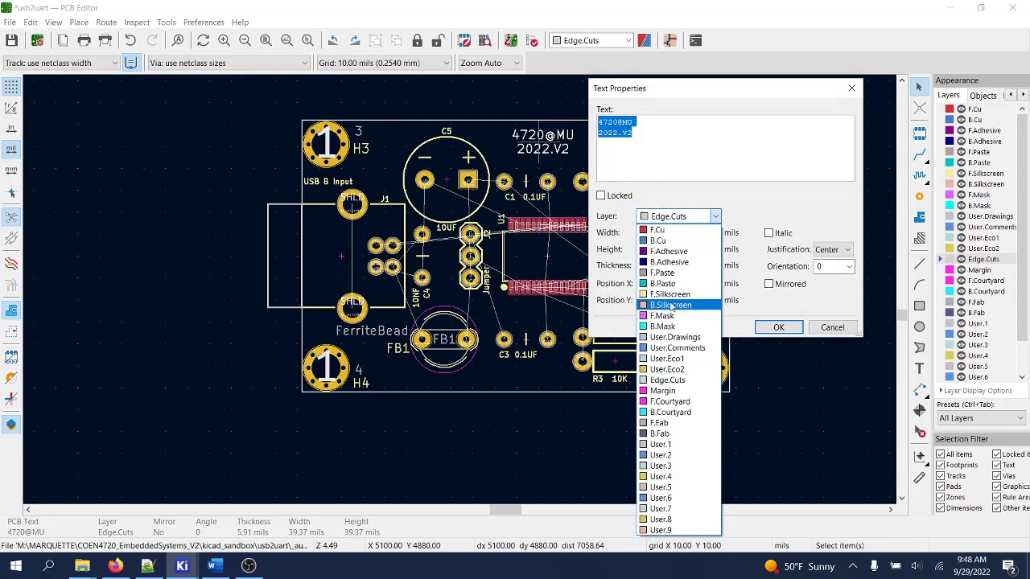
{"action": "left_click", "coordinate": [674, 294]}
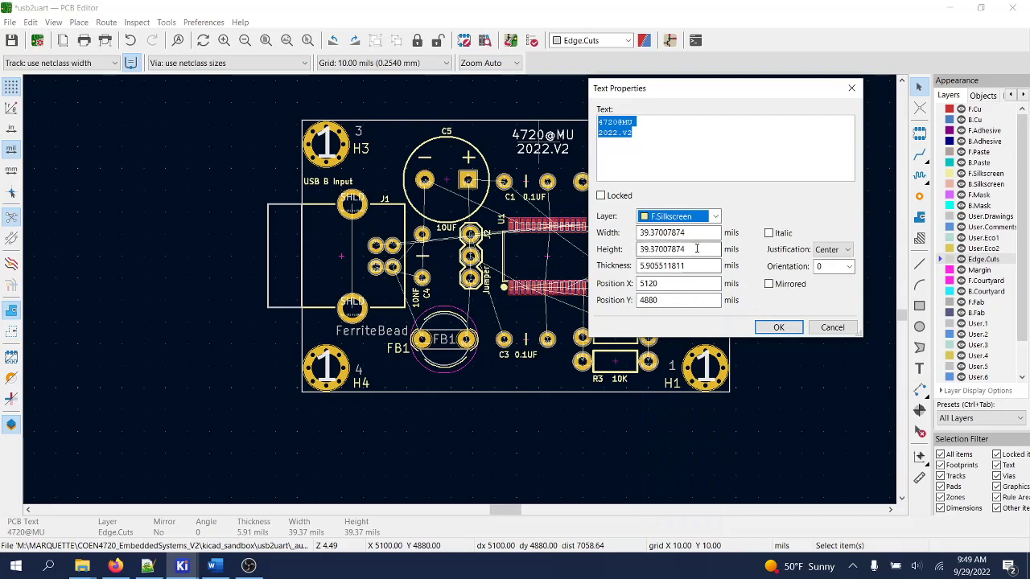
{"action": "left_click_drag", "start_coordinate": [697, 249], "coordinate": [626, 252]}
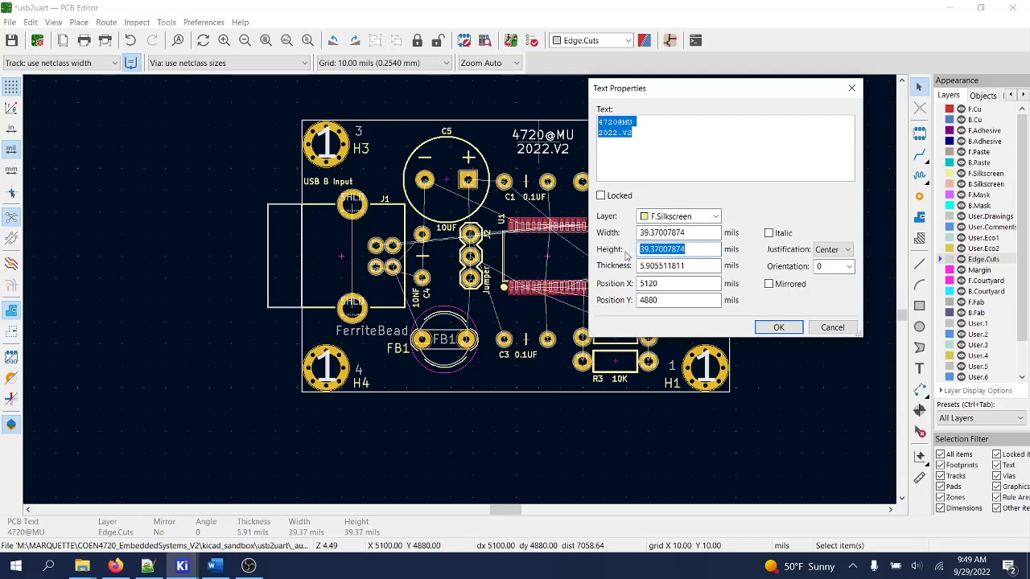
{"action": "type", "text": "64"}
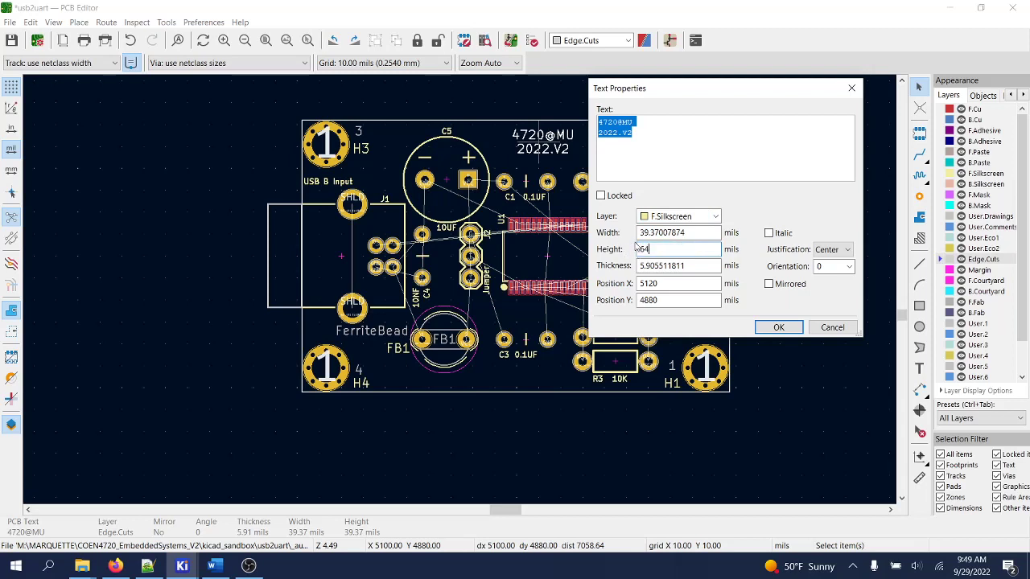
{"action": "left_click_drag", "start_coordinate": [707, 233], "coordinate": [615, 234]}
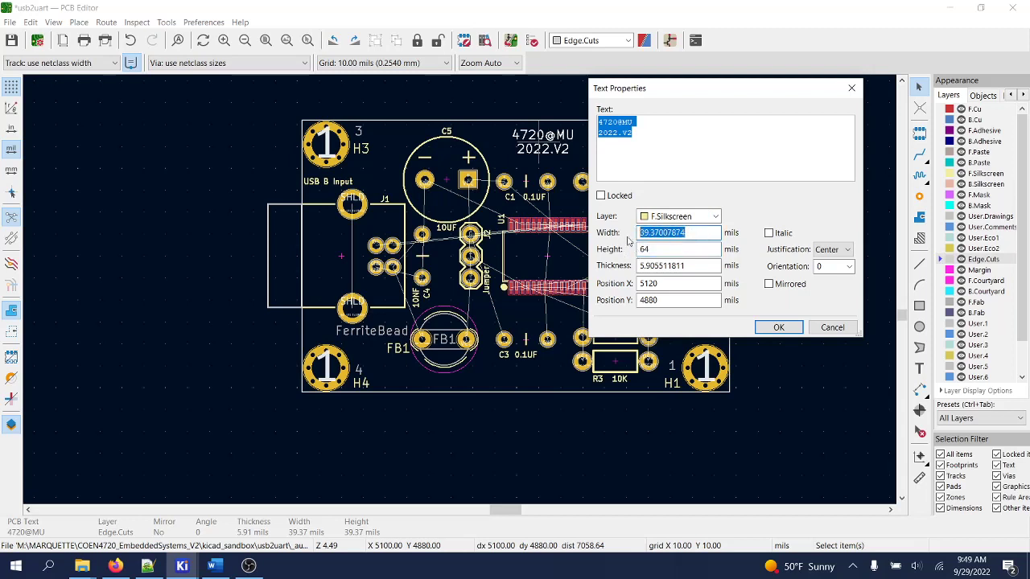
{"action": "type", "text": "8"}
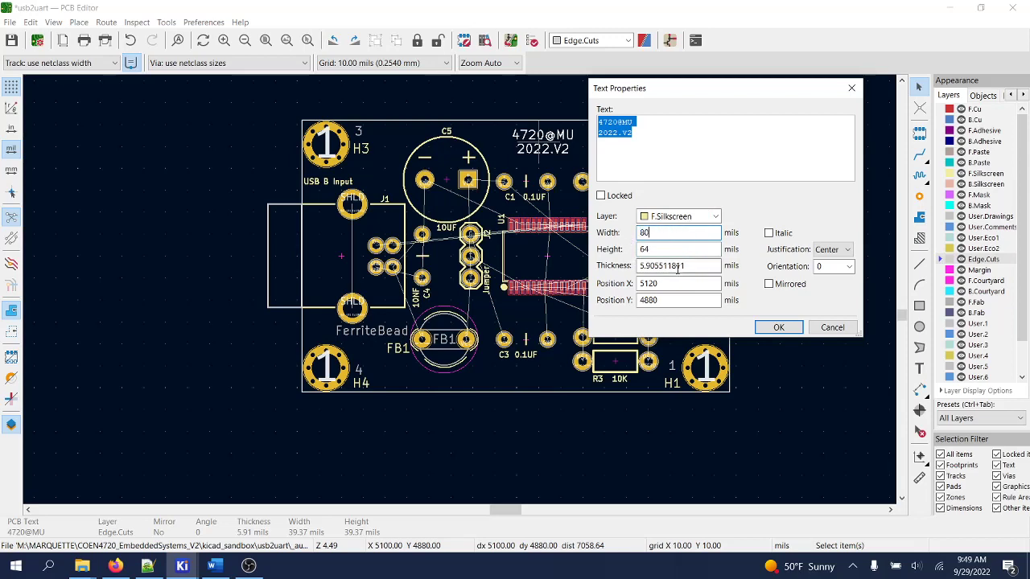
{"action": "type", "text": "0"}
{"action": "left_click", "coordinate": [778, 328]}
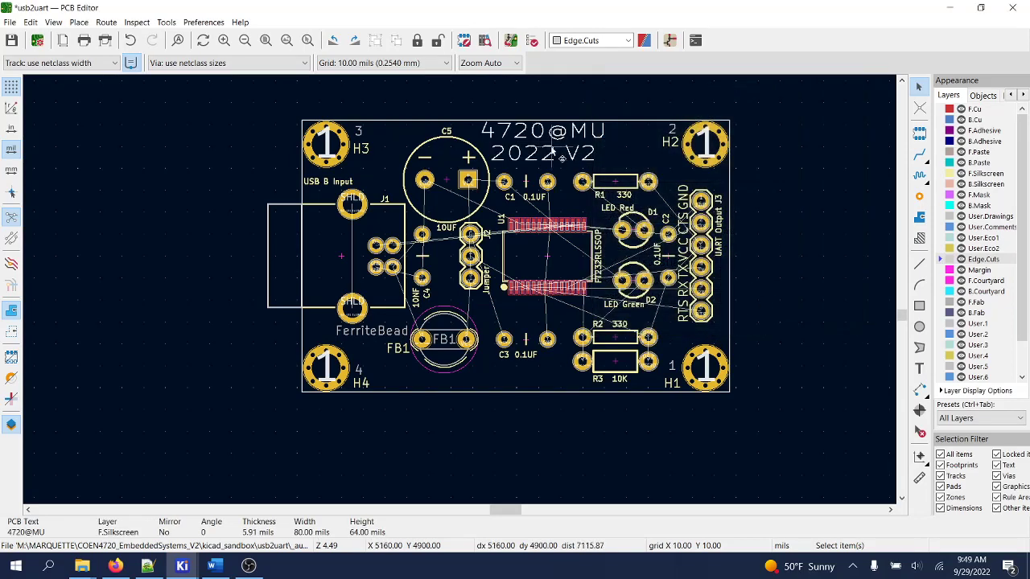
- Narrow the label's text width to 70 mils
{"action": "right_click", "coordinate": [551, 151]}
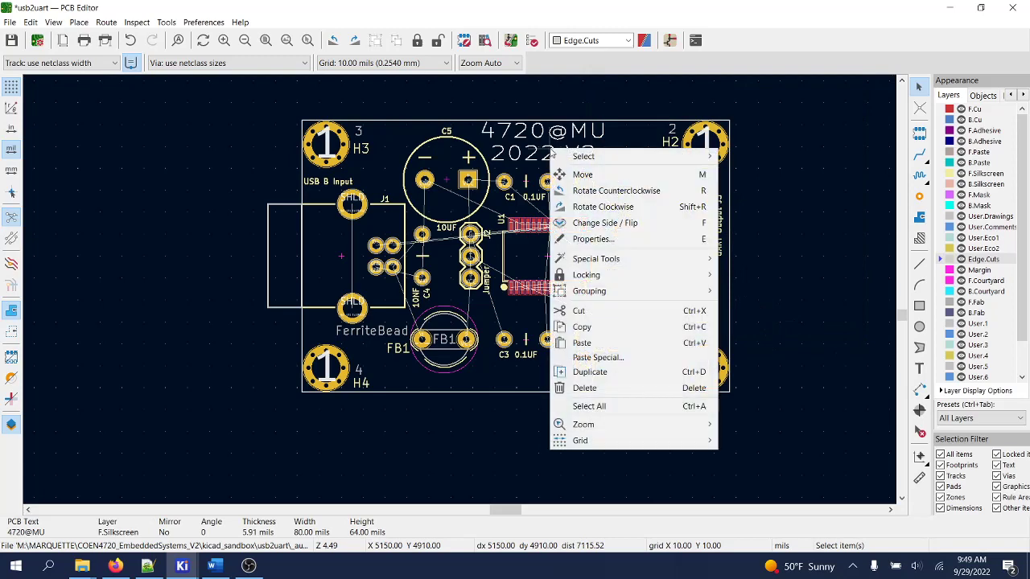
{"action": "left_click", "coordinate": [611, 239]}
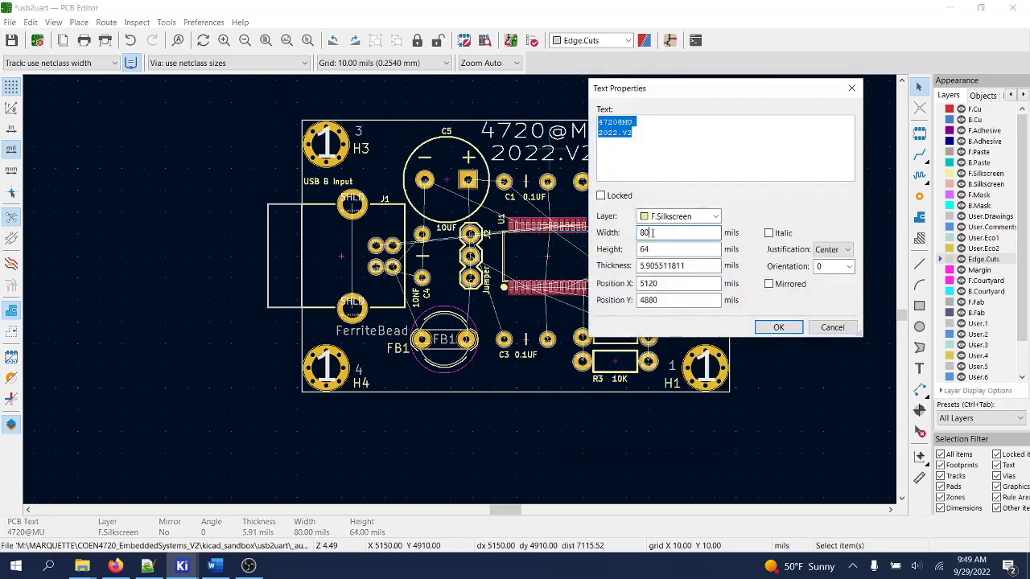
{"action": "left_click", "coordinate": [653, 233]}
{"action": "type", "text": "7"}
{"action": "left_click", "coordinate": [778, 327]}
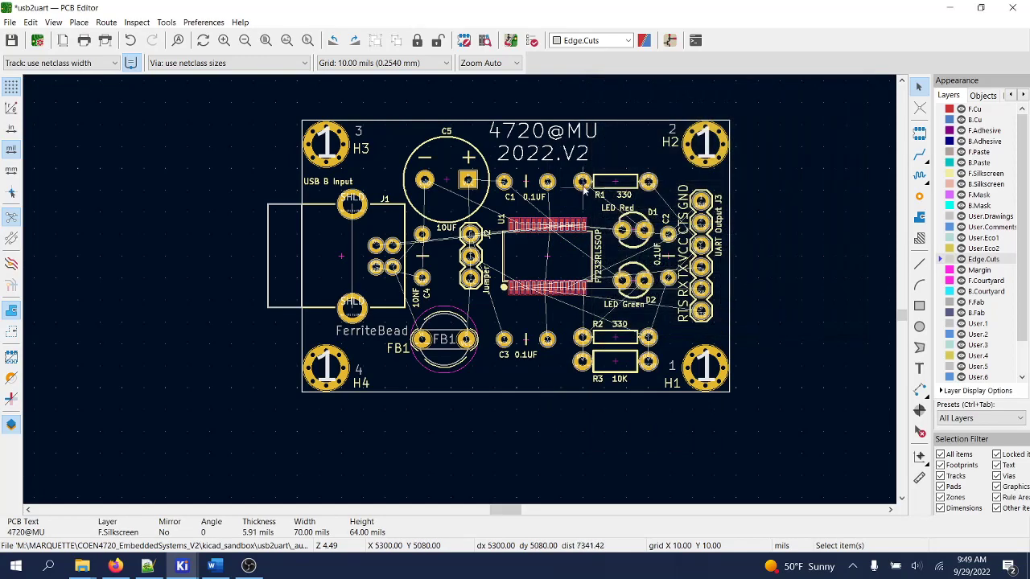
- Shift the label slightly right and save the usb2uart board
{"action": "left_click_drag", "start_coordinate": [554, 158], "coordinate": [578, 157]}
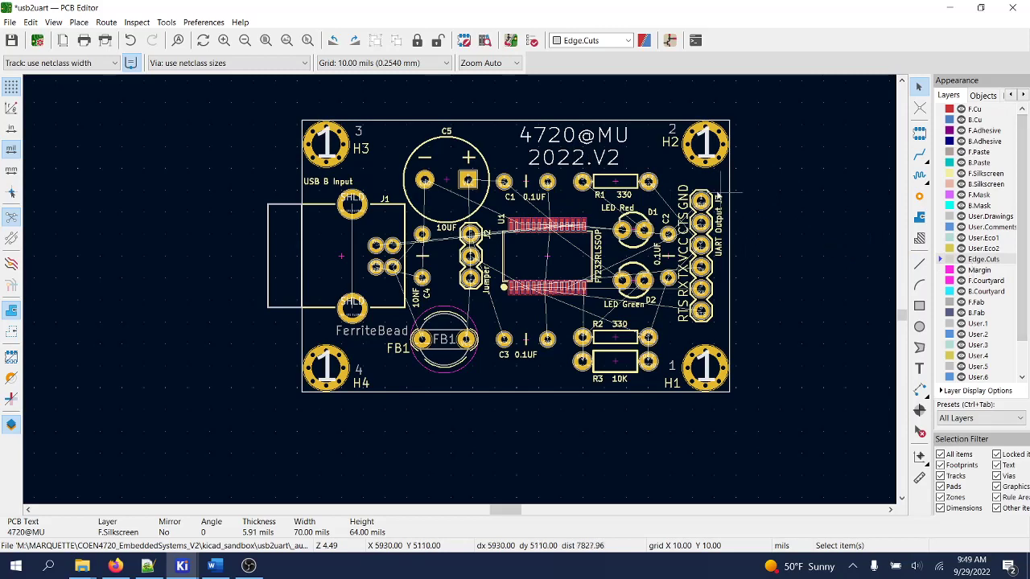
{"action": "right_click", "coordinate": [576, 160]}
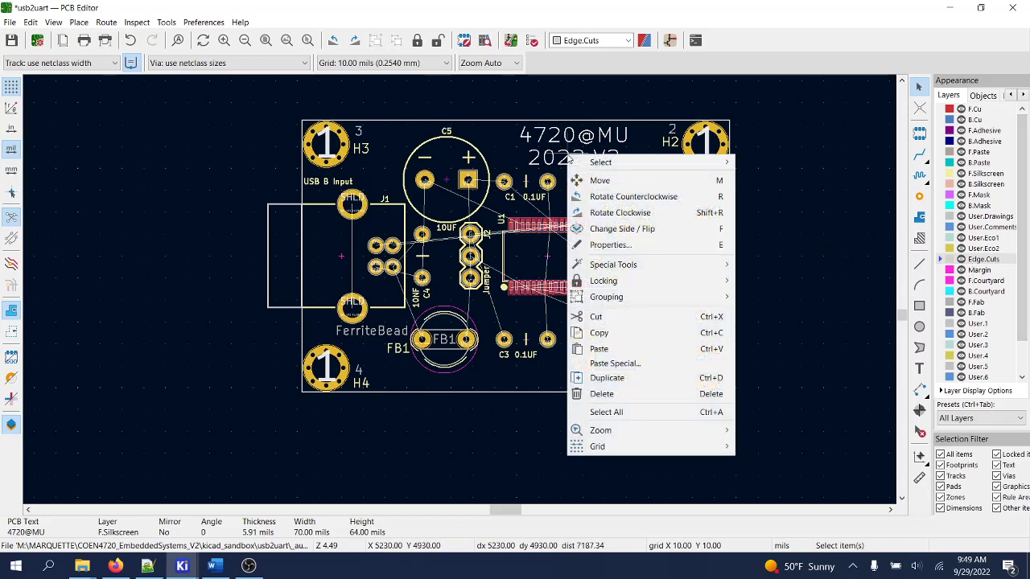
{"action": "left_click", "coordinate": [619, 244]}
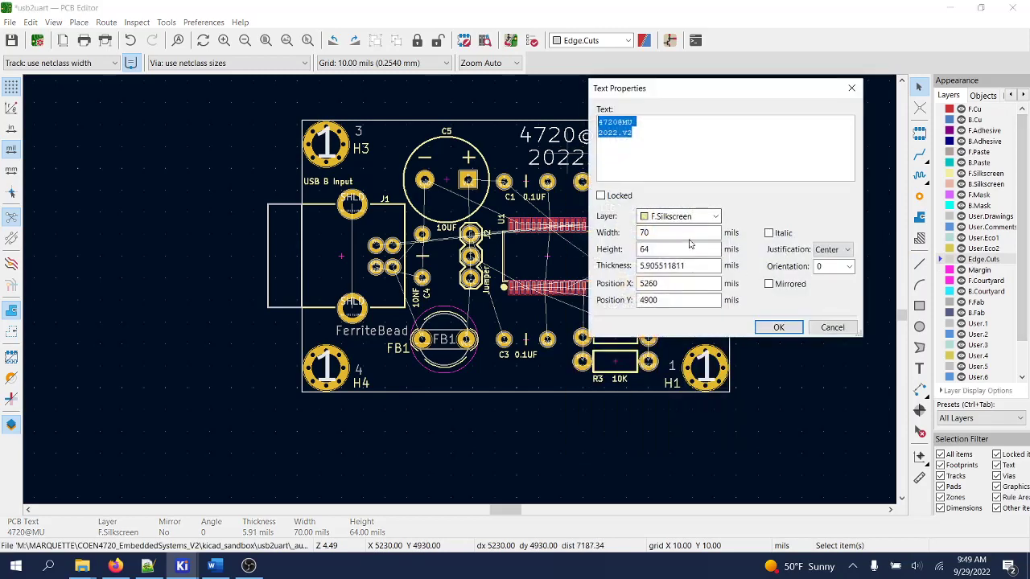
{"action": "left_click", "coordinate": [779, 327]}
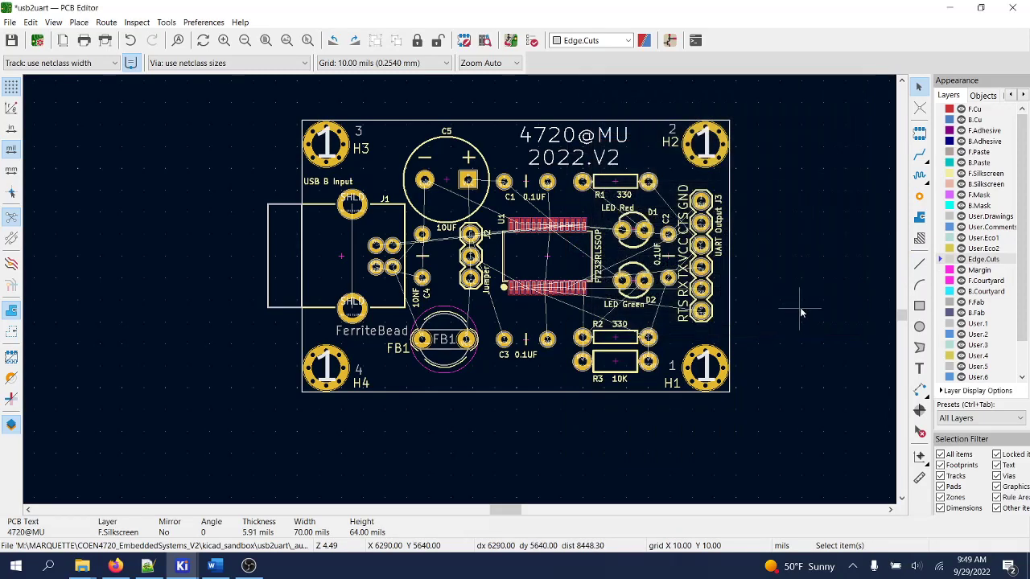
{"action": "left_click", "coordinate": [13, 42]}
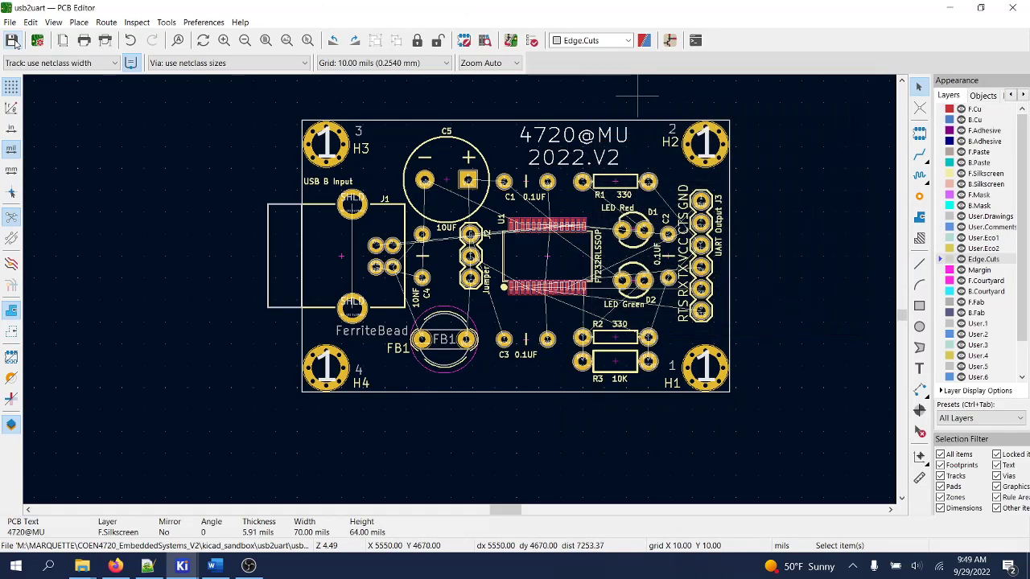